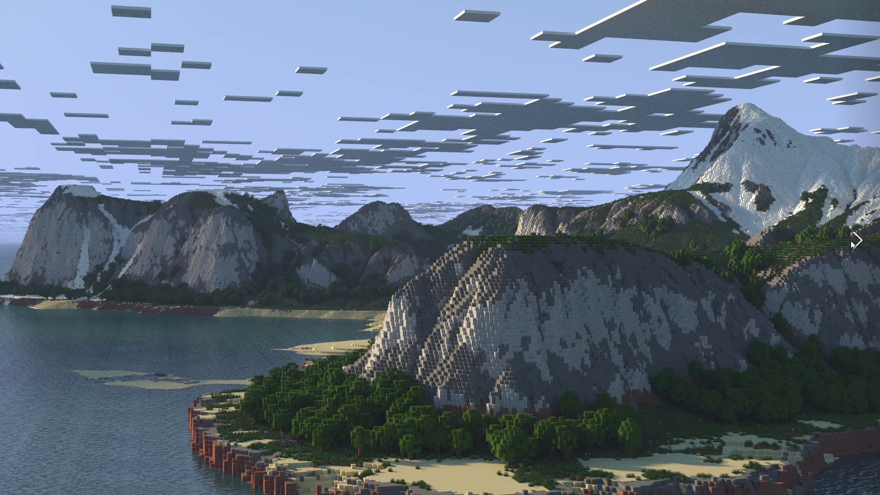
# Step: Browse through the rendered Minecraft mountain and coast pictures at full-screen size
pyautogui.click(851, 243)
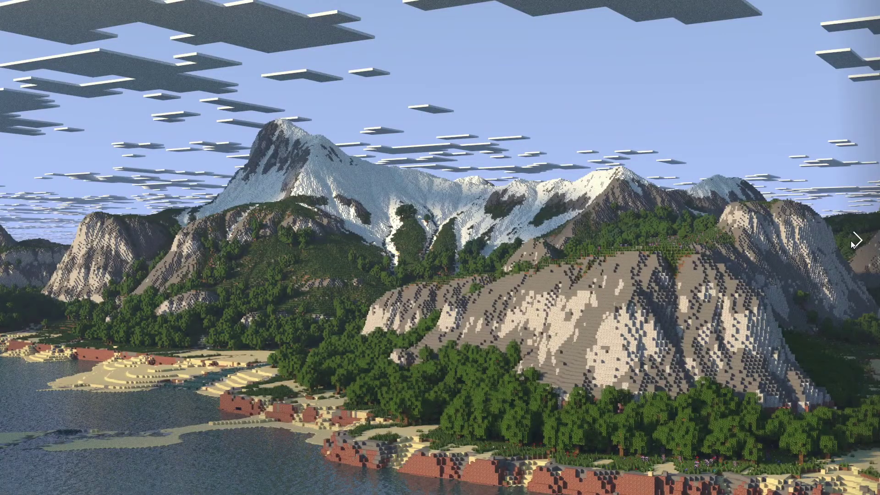
pyautogui.click(852, 243)
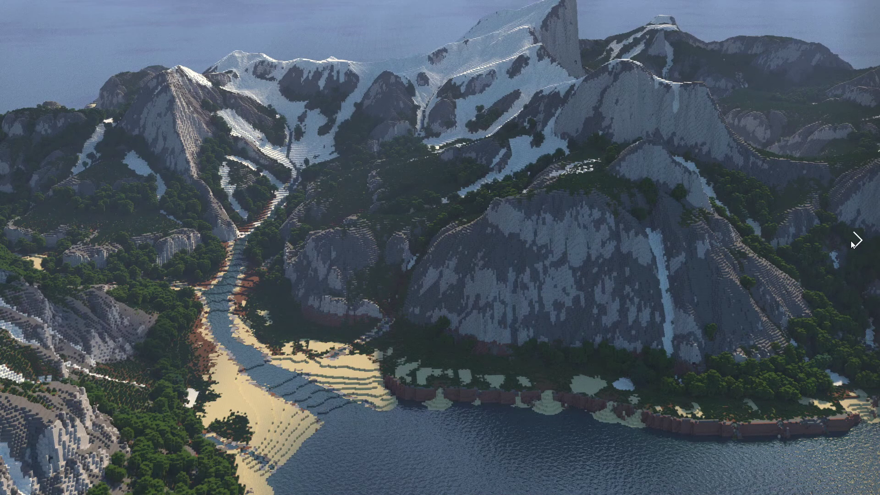
pyautogui.click(852, 243)
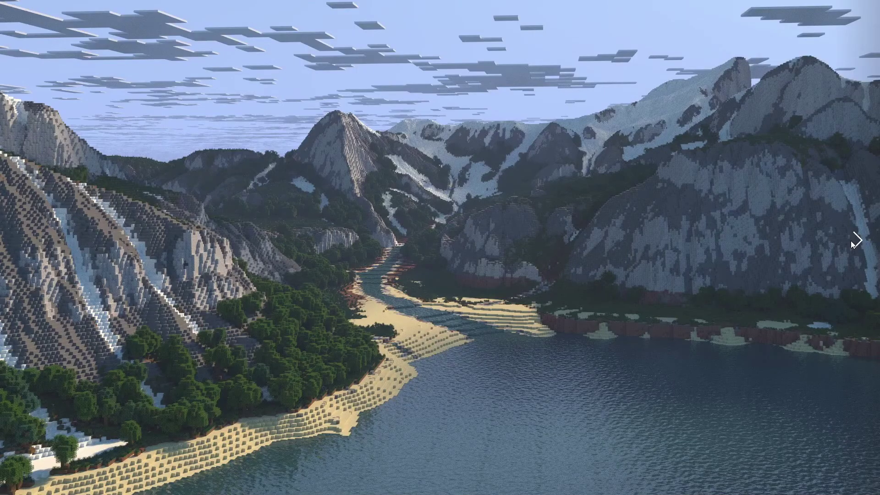
pyautogui.click(852, 242)
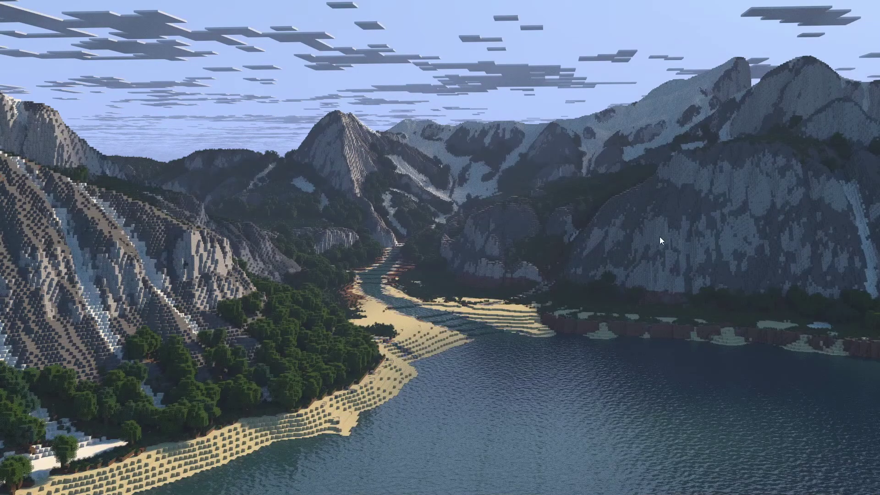
# Step: Leave the full-screen picture and minimise the photo viewer to switch to Gaea
pyautogui.press('Escape')
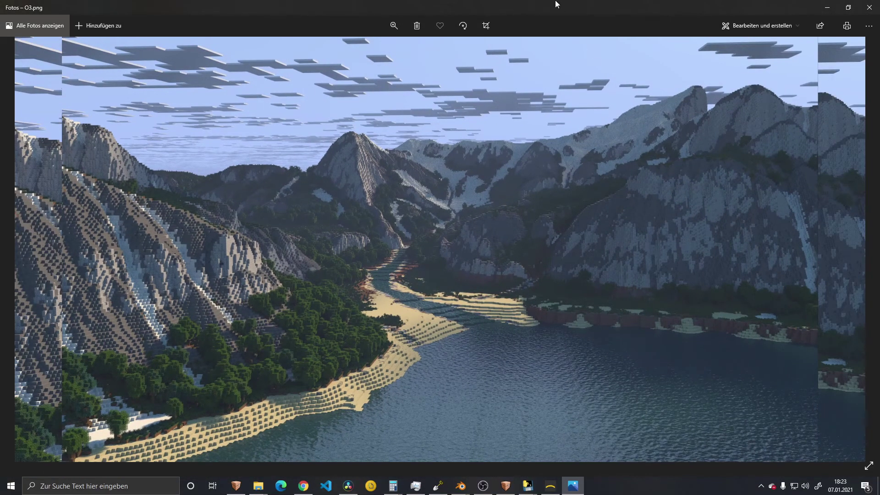
pyautogui.moveTo(556, 7); pyautogui.dragTo(556, 39)
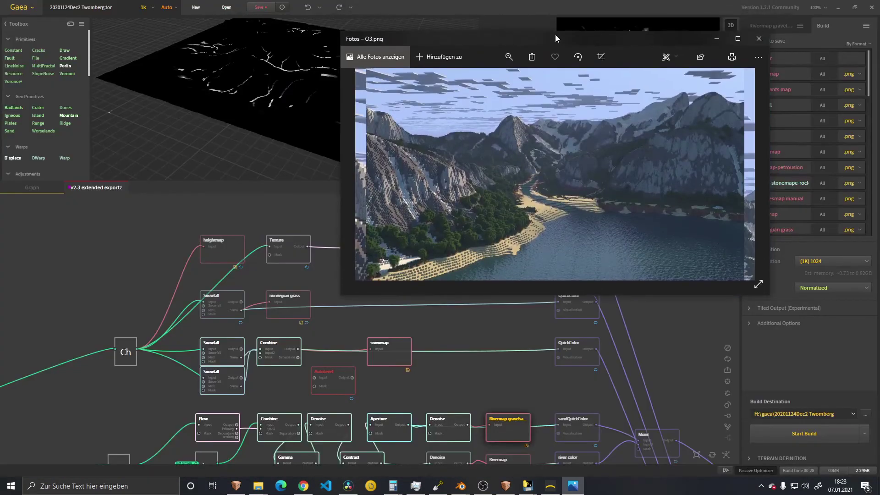
pyautogui.click(715, 40)
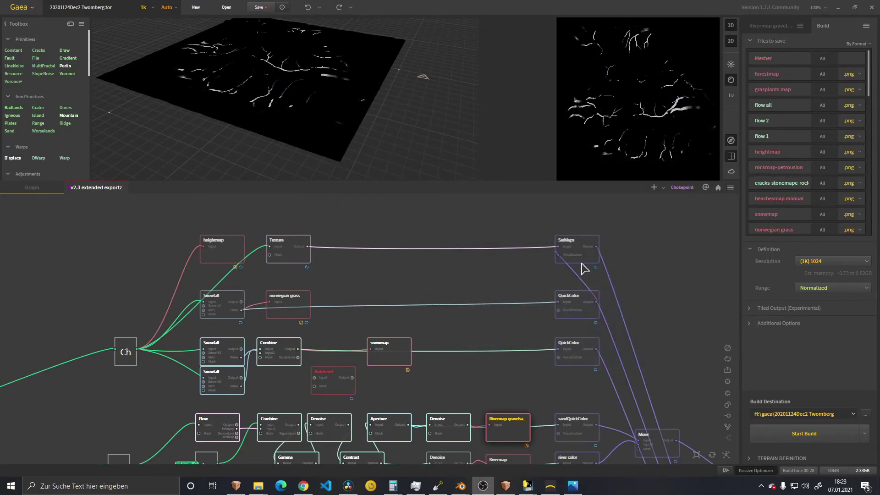
# Step: Switch from the v2.3 extended exports graph to the main graph and show the Fault node's properties
pyautogui.scroll(-2, 335, 288)
pyautogui.moveTo(157, 290); pyautogui.dragTo(401, 291, button='middle')
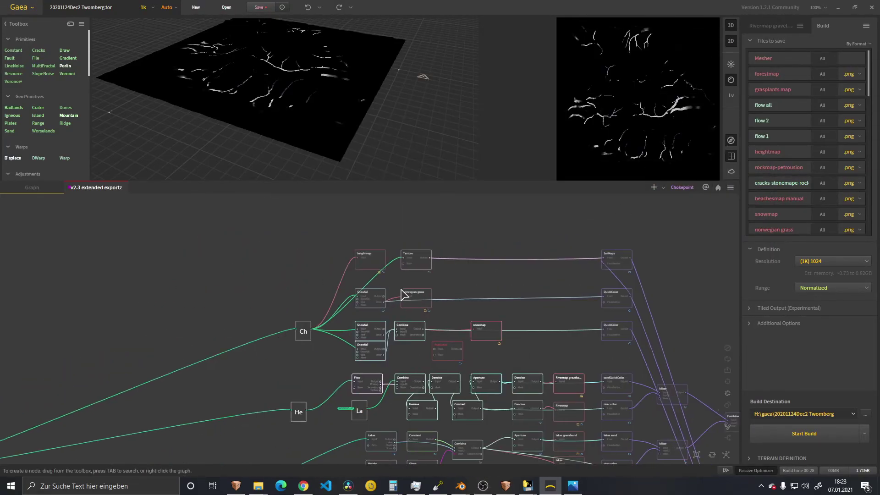
pyautogui.click(32, 188)
pyautogui.moveTo(436, 399); pyautogui.dragTo(341, 419, button='middle')
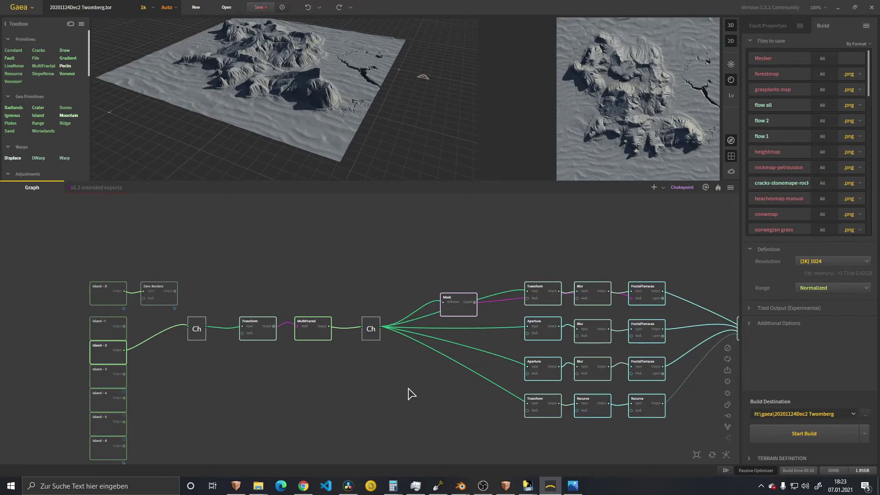
pyautogui.click(774, 26)
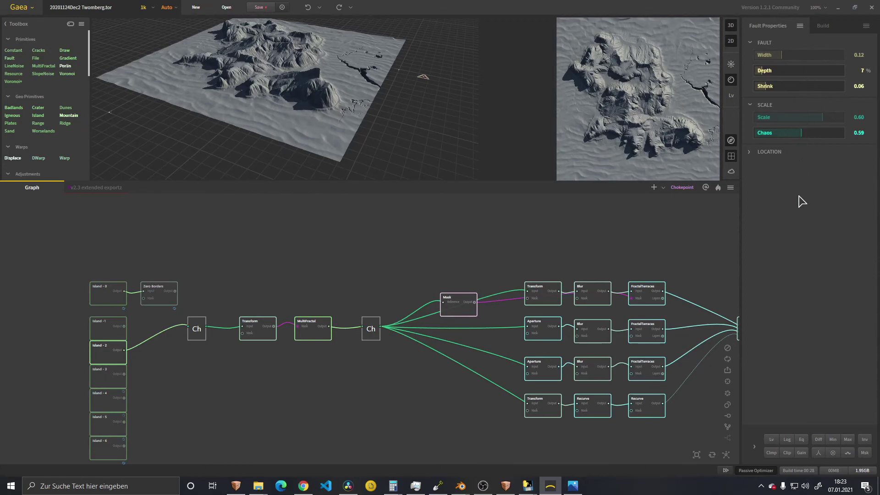
# Step: Enlarge the terrain viewport above the node graph, with the toolbox collapsed and the 2D preview hidden
pyautogui.scroll(1, 247, 317)
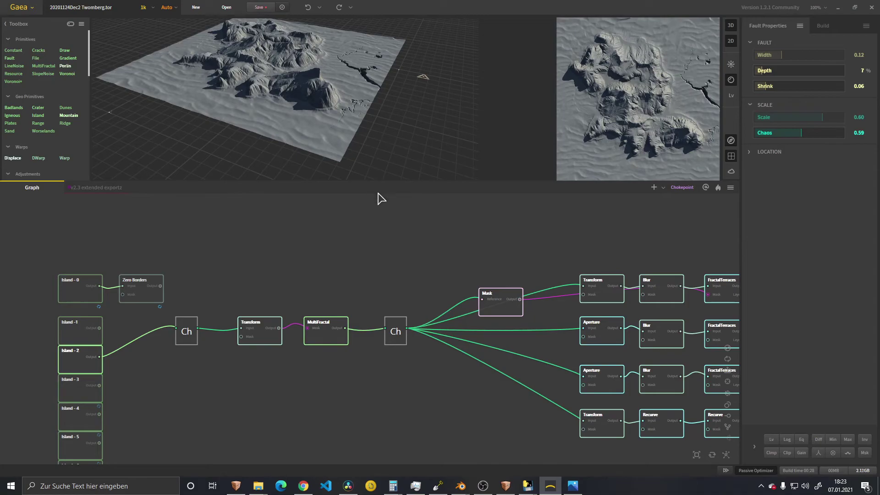
pyautogui.moveTo(375, 181); pyautogui.dragTo(375, 296)
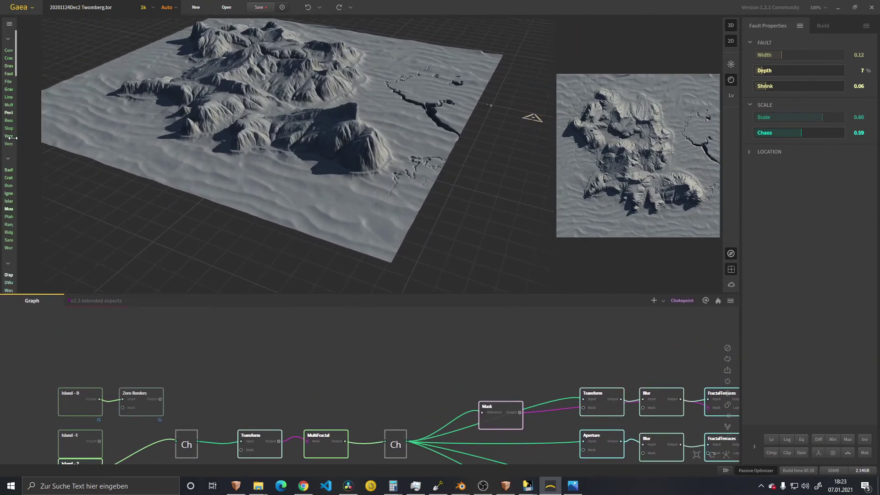
pyautogui.click(732, 41)
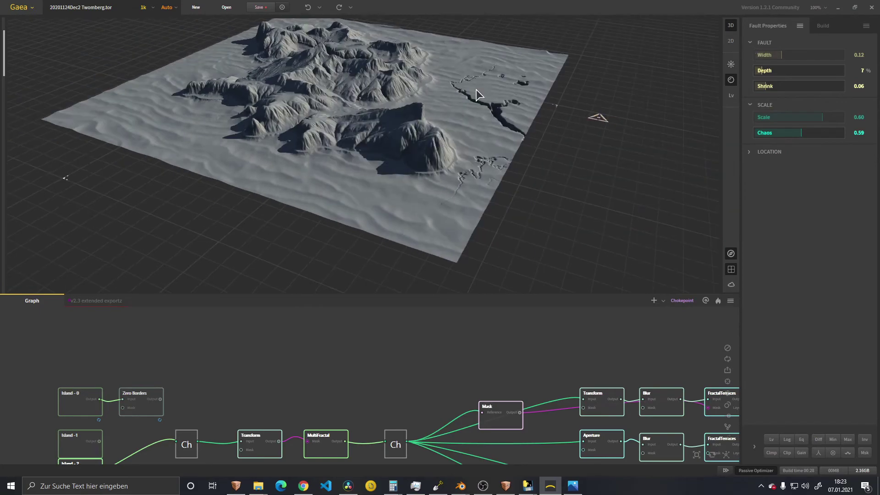
# Step: Examine the whole island terrain in 3D from several sides and from above, including the fault crack beside it
pyautogui.moveTo(387, 82); pyautogui.dragTo(386, 87)
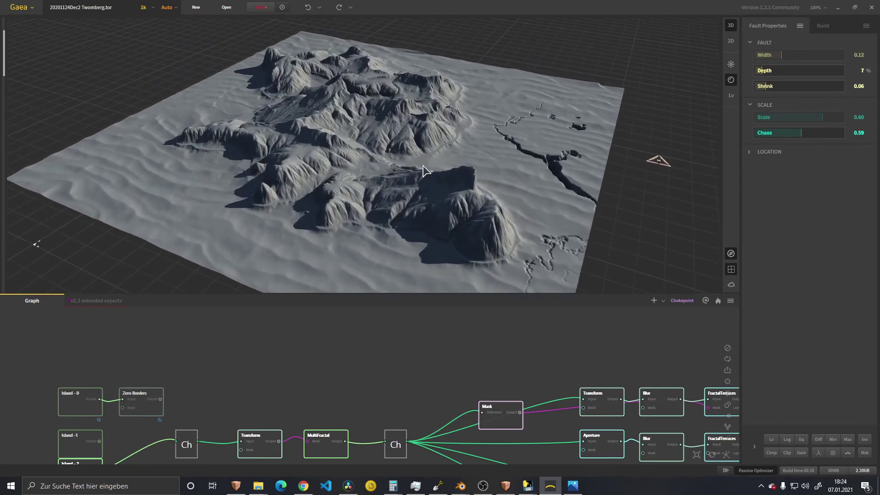
pyautogui.moveTo(423, 166)
pyautogui.mouseDown()
pyautogui.moveTo(358, 152)
pyautogui.moveTo(209, 158)
pyautogui.moveTo(254, 182)
pyautogui.moveTo(338, 180)
pyautogui.moveTo(381, 158)
pyautogui.moveTo(407, 163)
pyautogui.mouseUp()
pyautogui.scroll(-2, 473, 351)
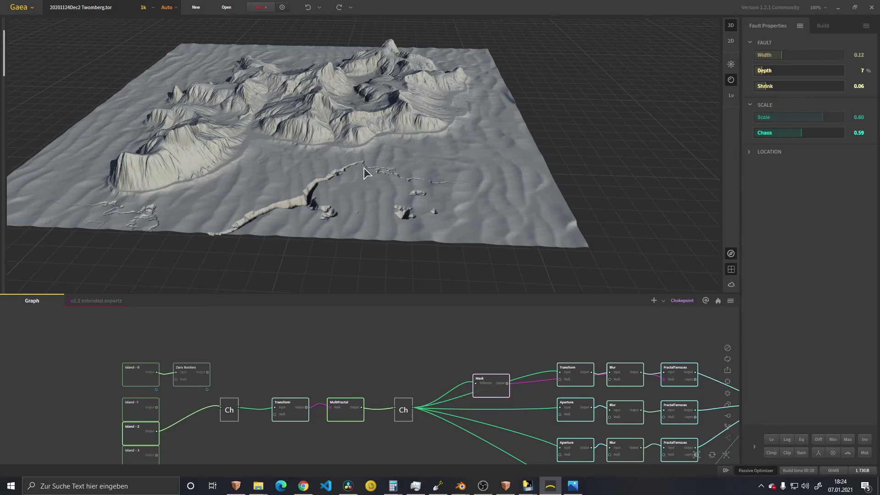
pyautogui.moveTo(321, 179)
pyautogui.mouseDown()
pyautogui.moveTo(344, 180)
pyautogui.moveTo(428, 230)
pyautogui.moveTo(536, 185)
pyautogui.moveTo(586, 195)
pyautogui.moveTo(648, 98)
pyautogui.moveTo(630, 207)
pyautogui.mouseUp()
pyautogui.scroll(3, 382, 209)
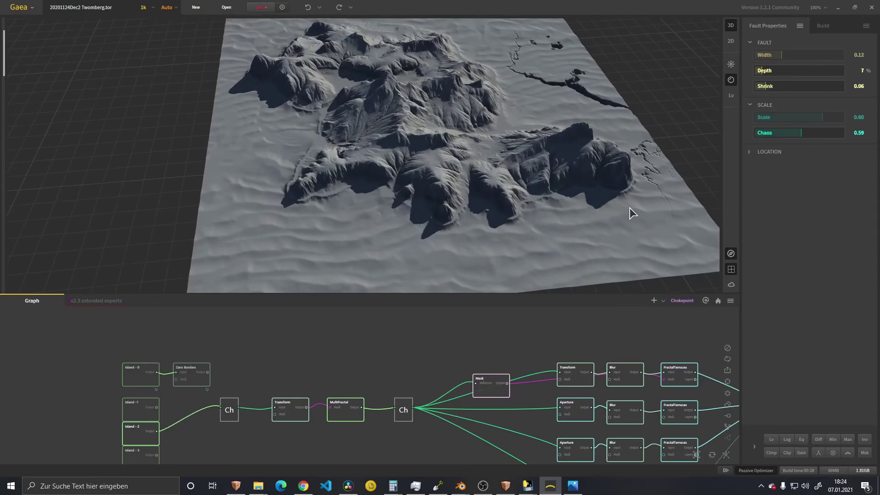
pyautogui.scroll(-5, 525, 133)
pyautogui.moveTo(513, 183); pyautogui.dragTo(487, 184)
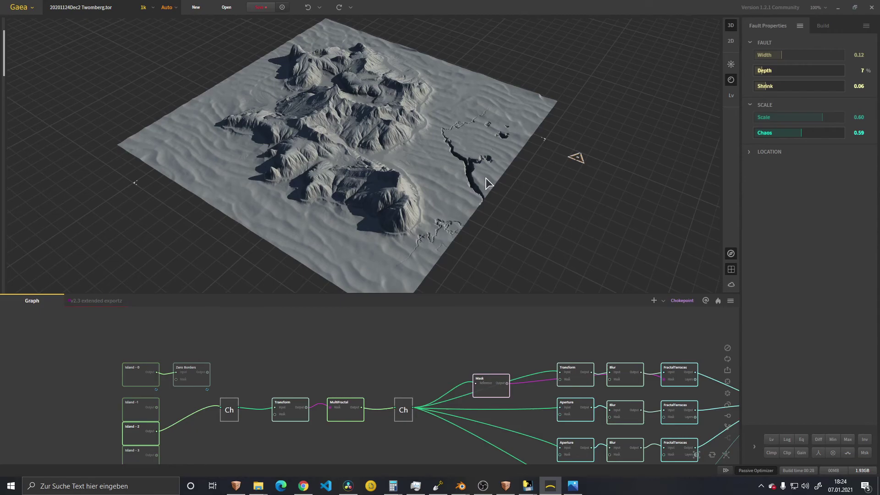
pyautogui.scroll(-2, 277, 147)
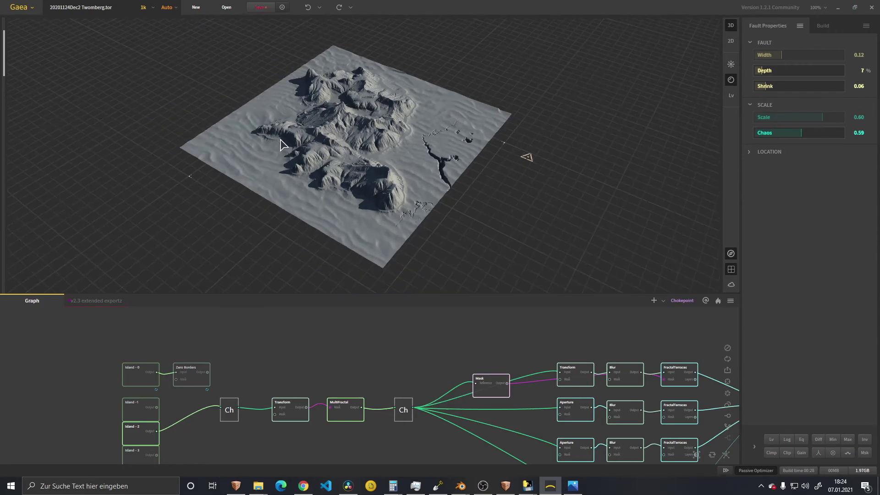
pyautogui.scroll(-2, 223, 139)
pyautogui.moveTo(374, 245); pyautogui.dragTo(382, 239)
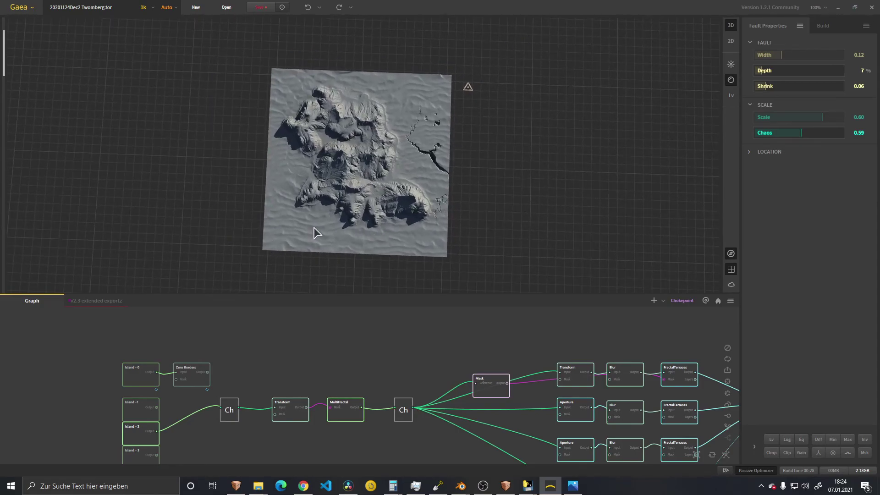
pyautogui.scroll(3, 383, 193)
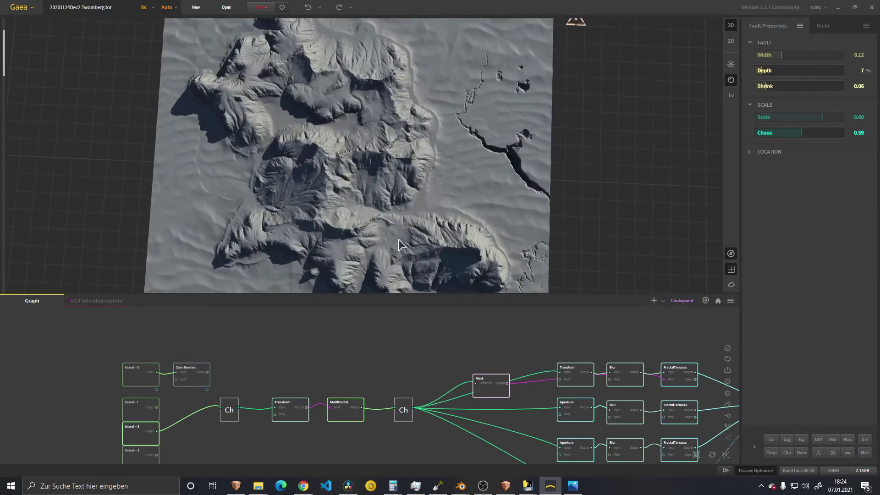
pyautogui.moveTo(399, 240); pyautogui.dragTo(399, 116)
pyautogui.scroll(-2, 399, 116)
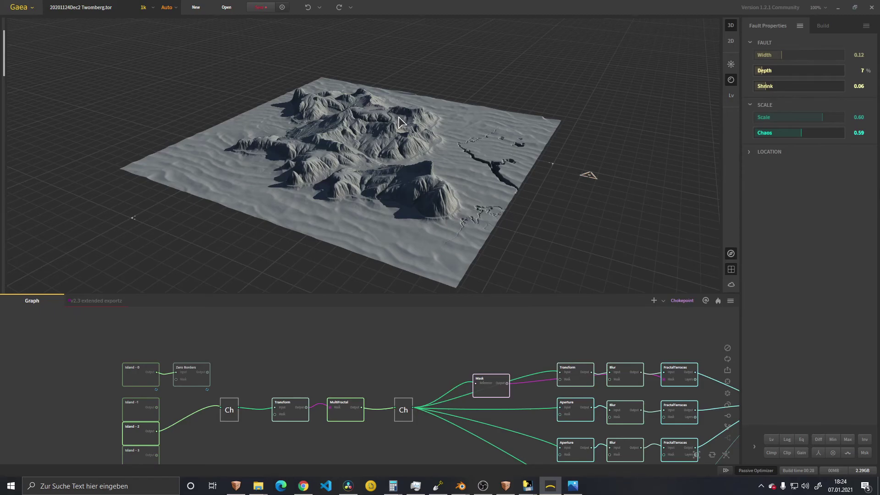
# Step: Inspect the island's mountain ridges, cliffs and valleys up close in the 3D view
pyautogui.scroll(8, 399, 120)
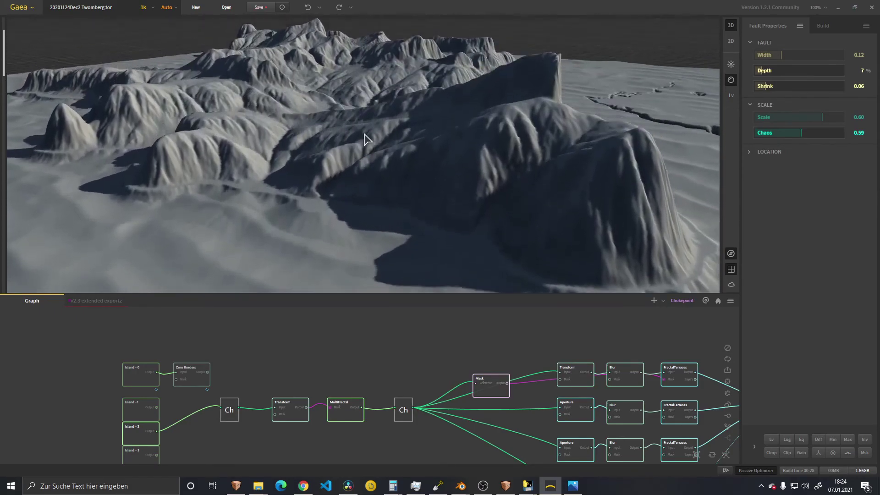
pyautogui.scroll(-5, 365, 131)
pyautogui.moveTo(358, 96); pyautogui.dragTo(407, 114)
pyautogui.scroll(-4, 343, 166)
pyautogui.scroll(5, 340, 153)
pyautogui.scroll(4, 407, 114)
pyautogui.moveTo(407, 114); pyautogui.dragTo(376, 135, button='middle')
pyautogui.scroll(-4, 375, 133)
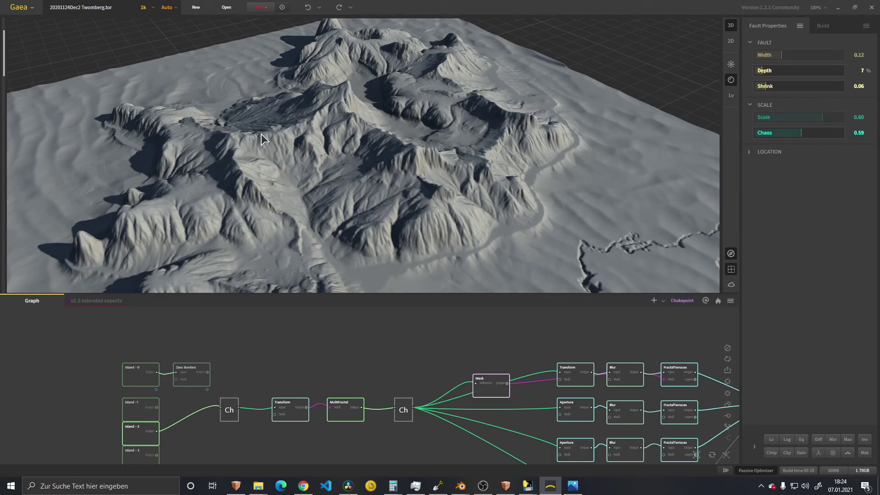
# Step: Reduce the height of the terrain viewport to give the node graph more room
pyautogui.moveTo(271, 144); pyautogui.dragTo(403, 189)
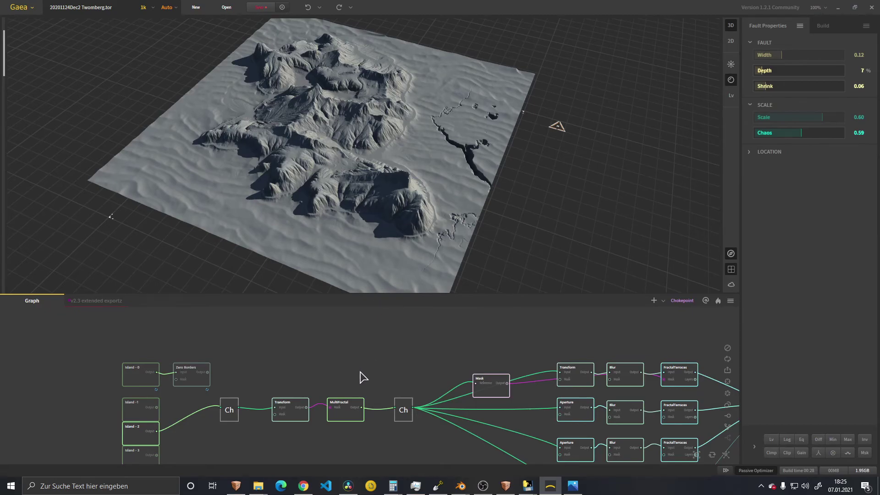
pyautogui.scroll(-1, 361, 374)
pyautogui.moveTo(338, 294); pyautogui.dragTo(339, 174)
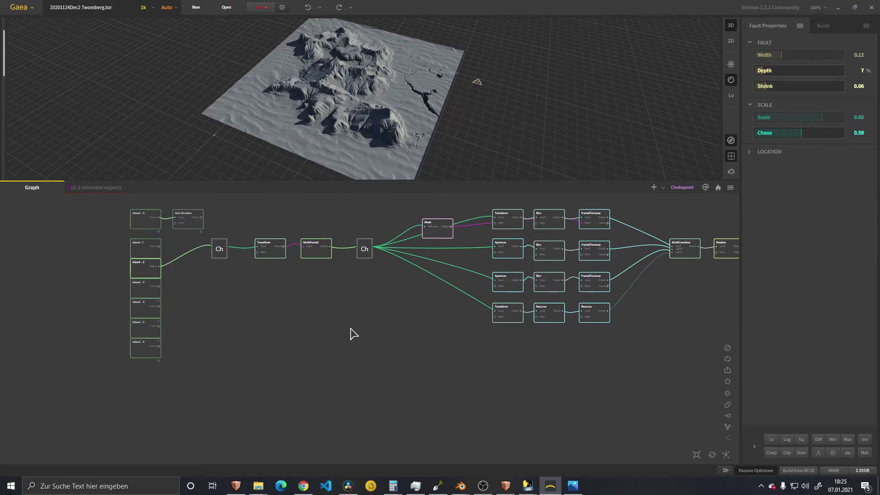
# Step: Examine the main node graph from the Island nodes through the terracing branches and erosion to the Fault node and final outputs
pyautogui.moveTo(365, 327); pyautogui.dragTo(279, 368, button='middle')
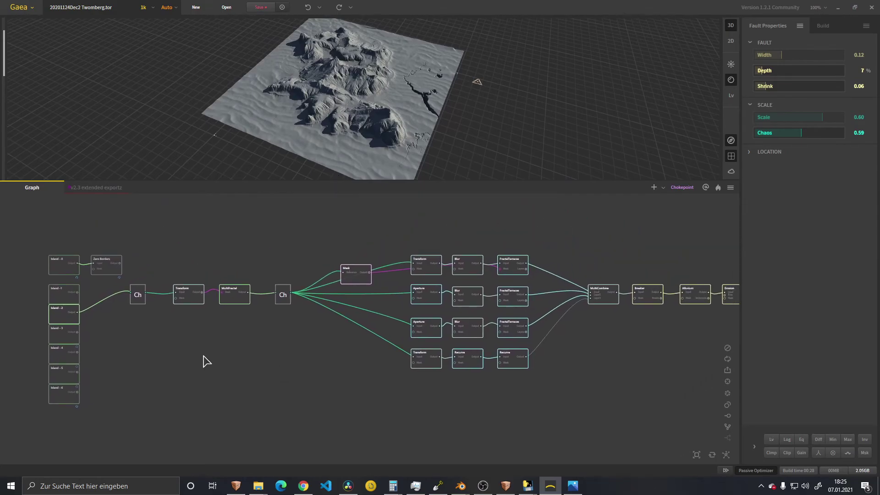
pyautogui.moveTo(328, 364); pyautogui.dragTo(312, 366, button='middle')
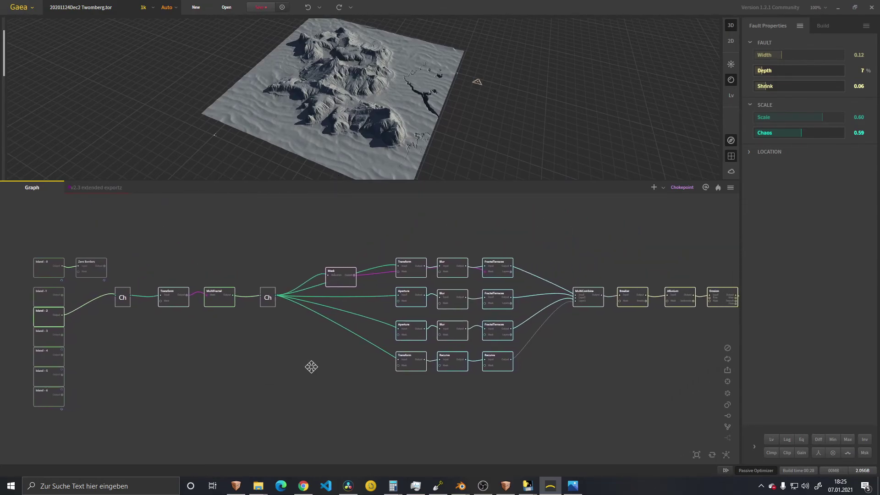
pyautogui.moveTo(398, 369); pyautogui.dragTo(235, 368, button='middle')
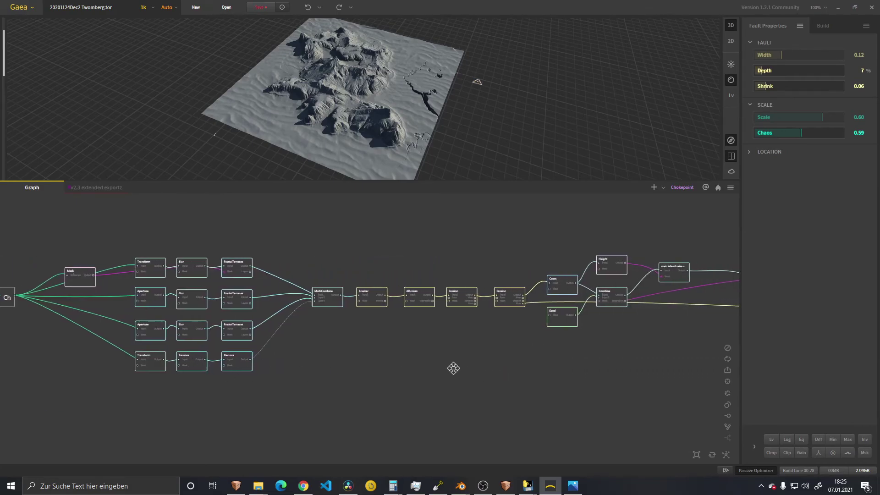
pyautogui.moveTo(453, 368)
pyautogui.mouseDown(button='middle')
pyautogui.moveTo(294, 369)
pyautogui.moveTo(444, 365)
pyautogui.mouseUp(button='middle')
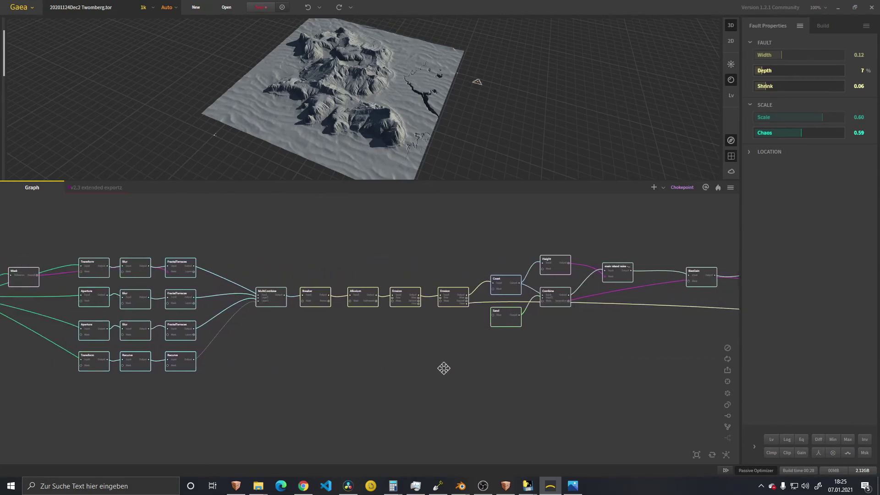
pyautogui.moveTo(80, 370); pyautogui.dragTo(359, 367, button='middle')
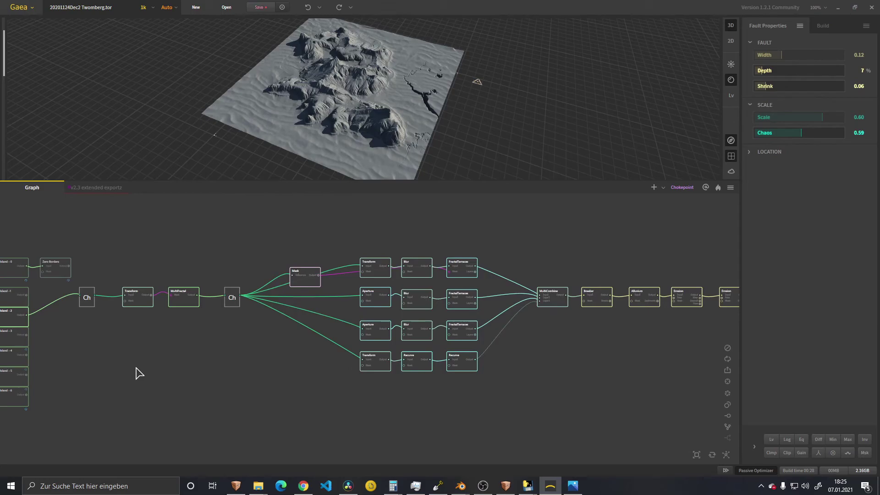
pyautogui.moveTo(134, 369); pyautogui.dragTo(284, 368, button='middle')
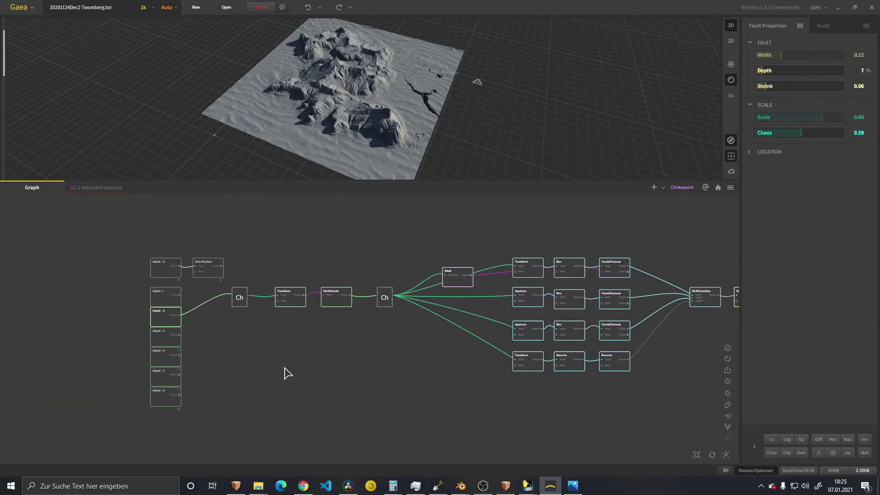
pyautogui.moveTo(338, 370); pyautogui.dragTo(288, 372, button='middle')
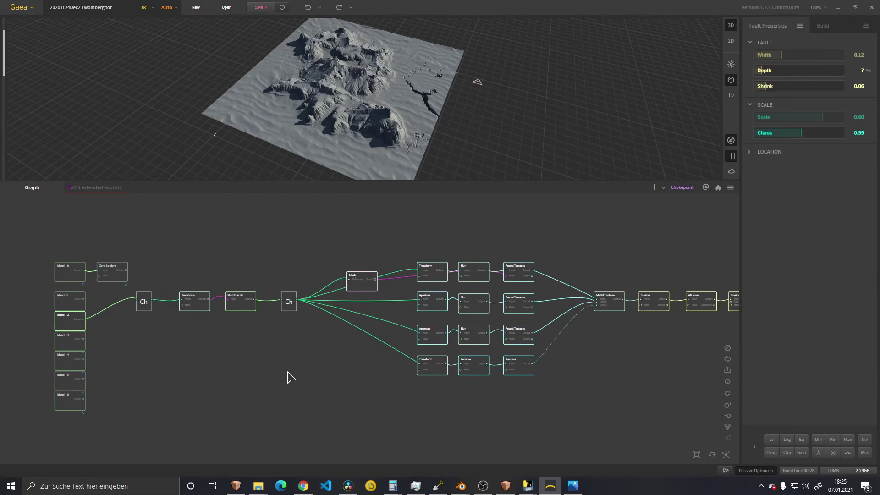
pyautogui.moveTo(200, 343); pyautogui.dragTo(219, 365, button='middle')
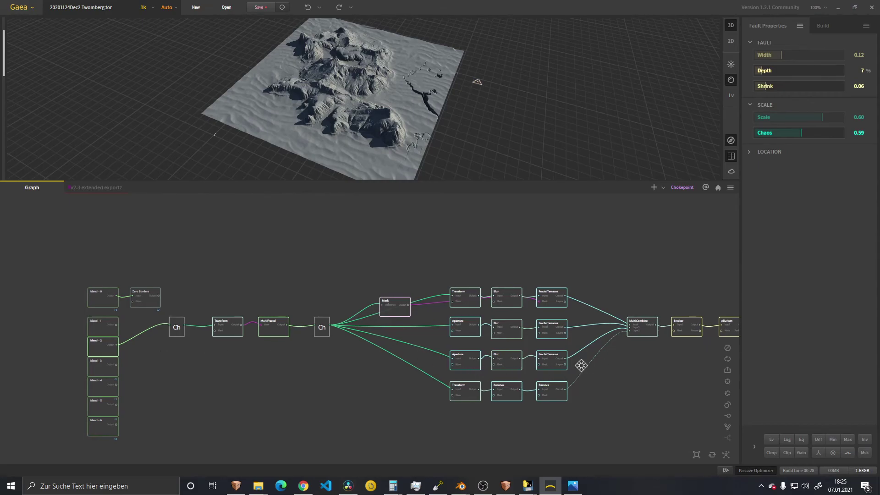
pyautogui.moveTo(582, 364); pyautogui.dragTo(220, 363, button='middle')
pyautogui.moveTo(596, 378); pyautogui.dragTo(288, 371, button='middle')
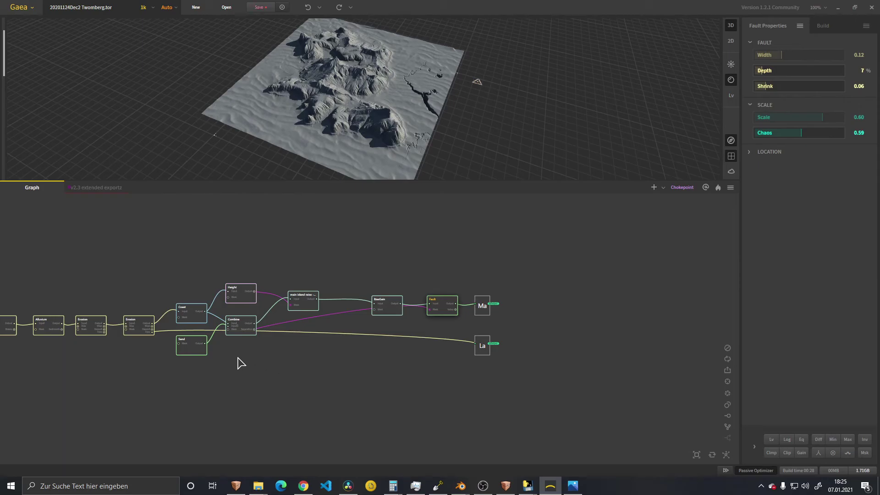
pyautogui.moveTo(150, 352); pyautogui.dragTo(524, 356, button='middle')
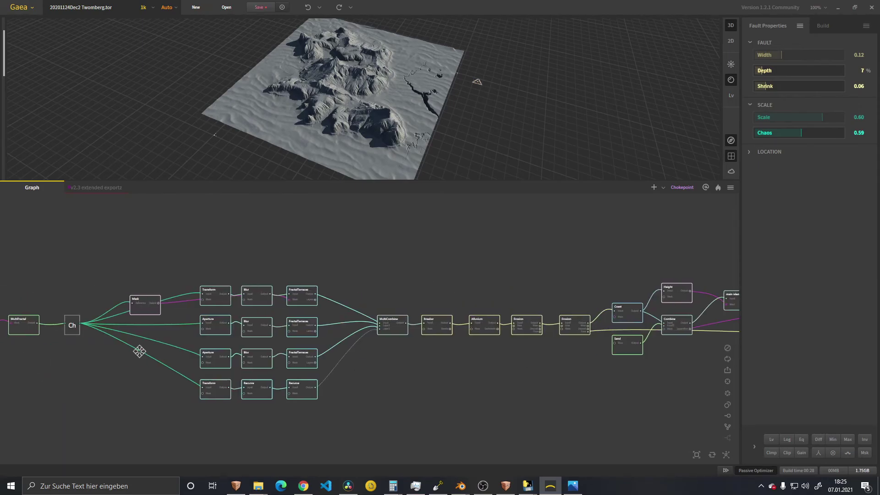
# Step: Preview the Island - 2 node and the Chokepoint it feeds, and expand that Chokepoint node to show its full name
pyautogui.moveTo(139, 351); pyautogui.dragTo(434, 352, button='middle')
pyautogui.scroll(2, 213, 355)
pyautogui.moveTo(255, 364); pyautogui.dragTo(253, 357, button='middle')
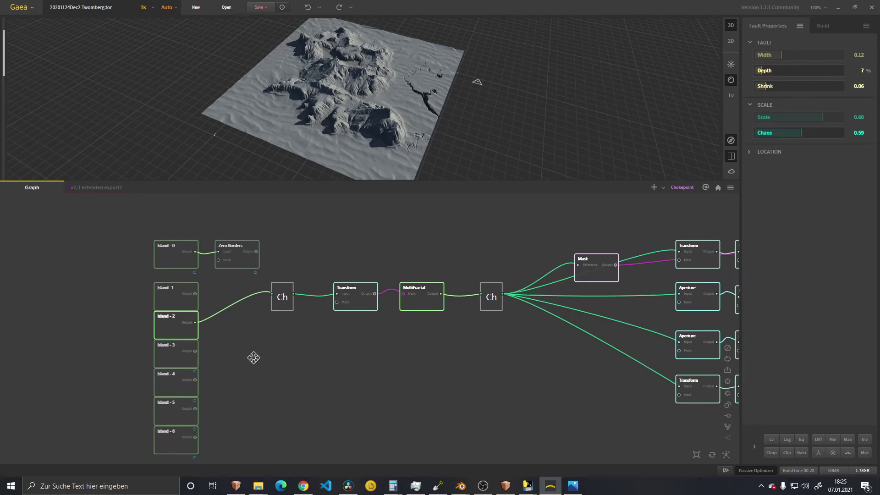
pyautogui.click(175, 328)
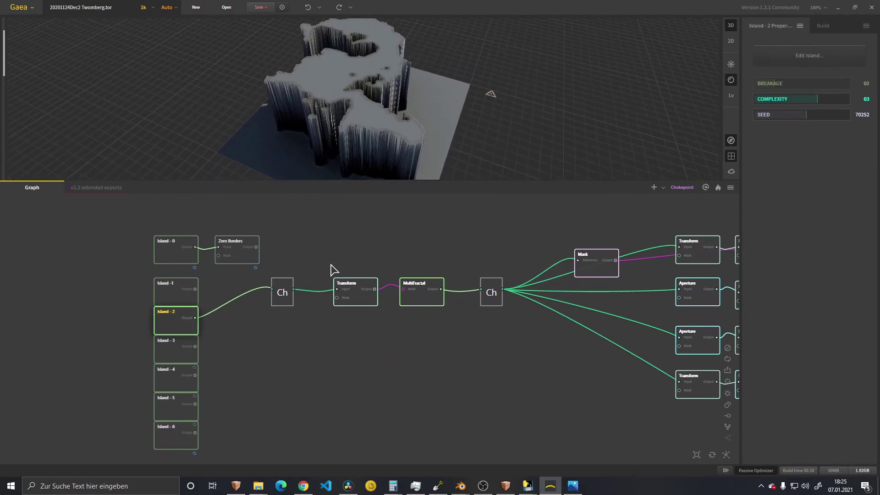
pyautogui.click(281, 298)
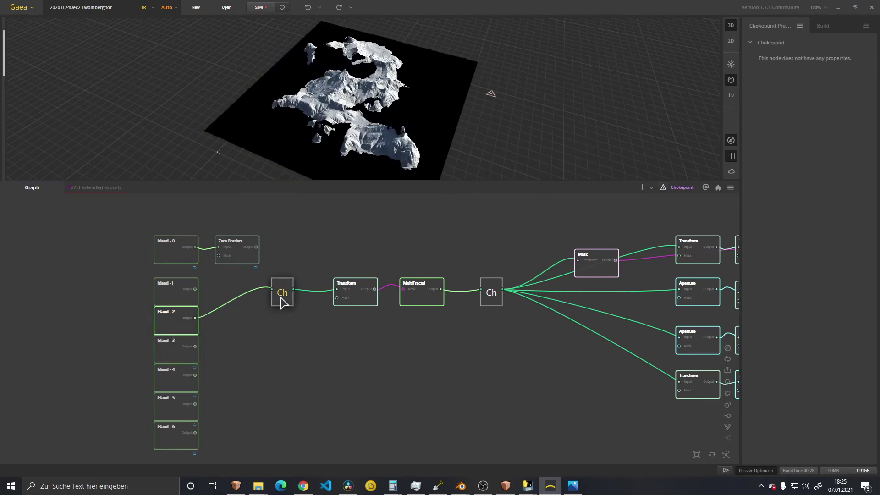
pyautogui.doubleClick(281, 297)
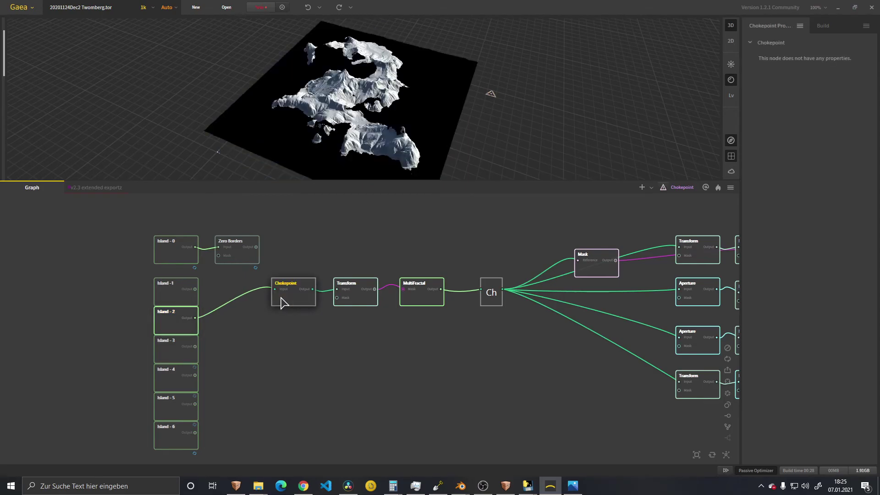
# Step: Inspect the outputs of the Transform and MultiFractal nodes that follow the first Chokepoint
pyautogui.click(354, 301)
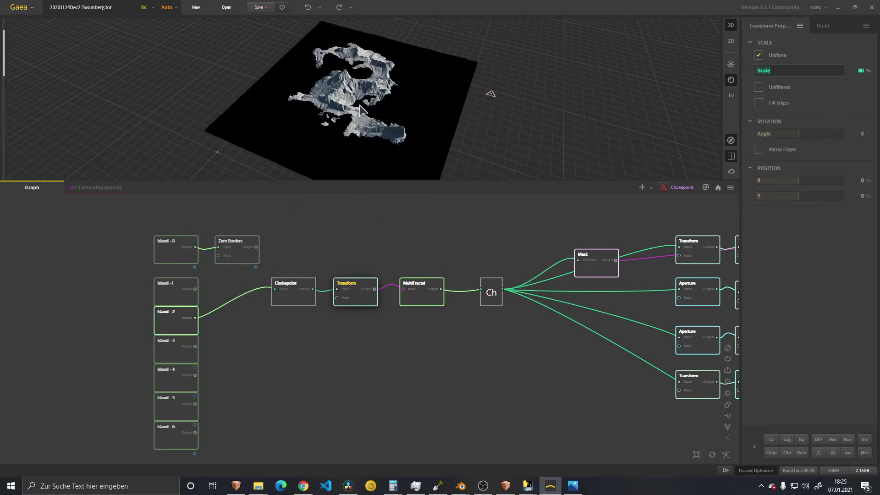
pyautogui.scroll(-1, 394, 133)
pyautogui.scroll(5, 396, 135)
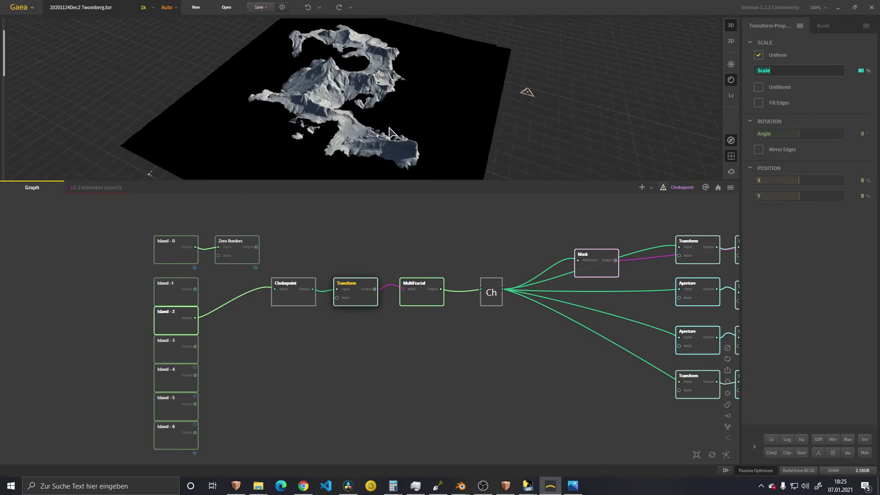
pyautogui.click(415, 293)
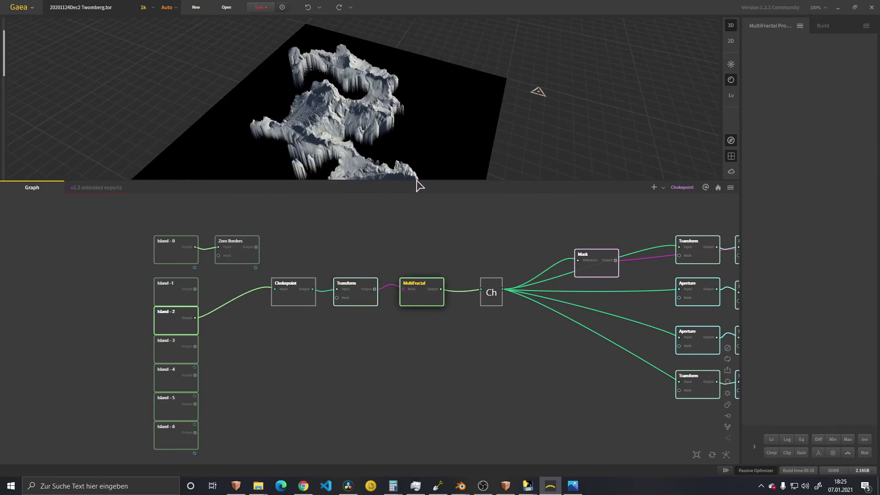
pyautogui.moveTo(386, 168)
pyautogui.mouseDown()
pyautogui.moveTo(383, 148)
pyautogui.moveTo(388, 155)
pyautogui.mouseUp()
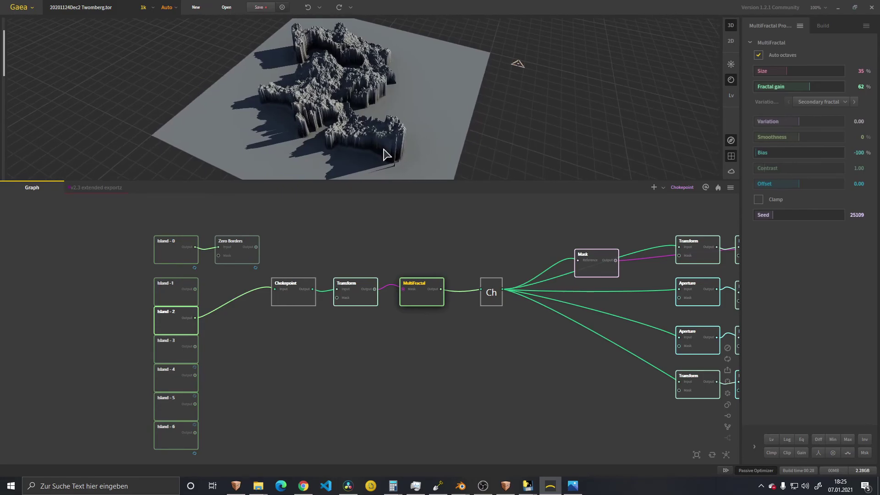
pyautogui.moveTo(401, 137); pyautogui.dragTo(400, 139, button='middle')
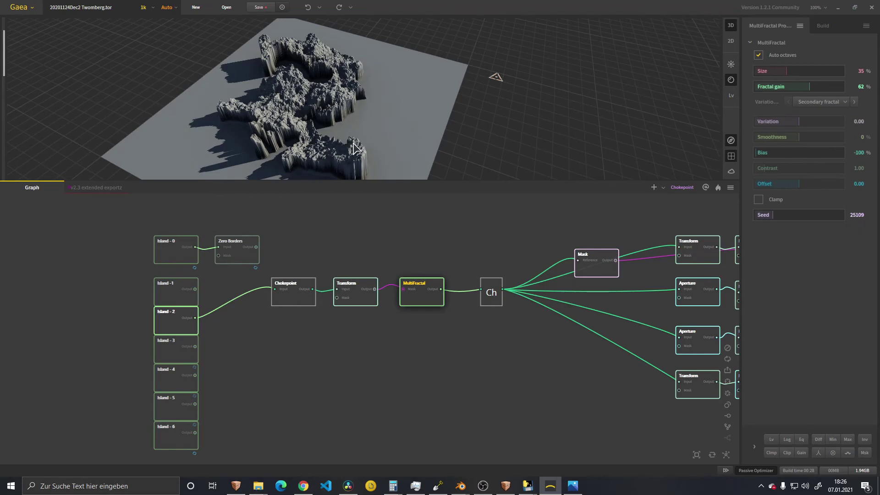
# Step: Examine the lowest branch after the second Chokepoint by previewing its Transform and both Recurve nodes
pyautogui.moveTo(541, 357); pyautogui.dragTo(193, 351, button='middle')
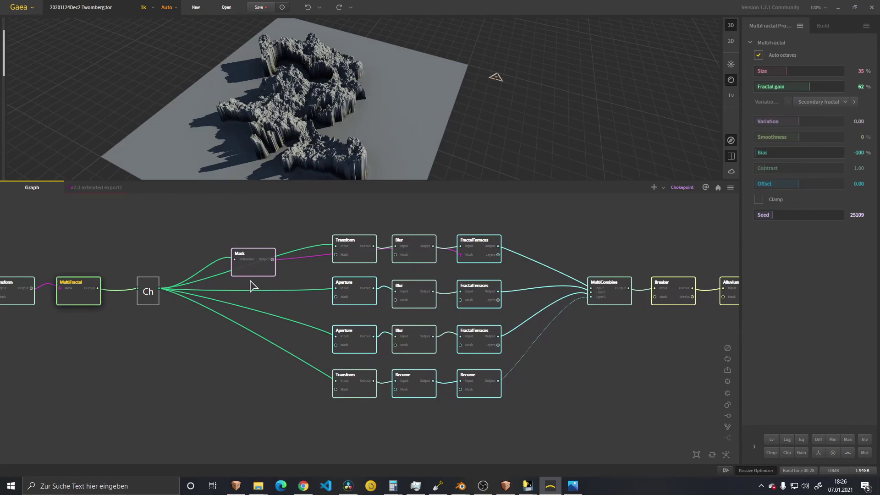
pyautogui.moveTo(324, 299); pyautogui.dragTo(271, 299, button='middle')
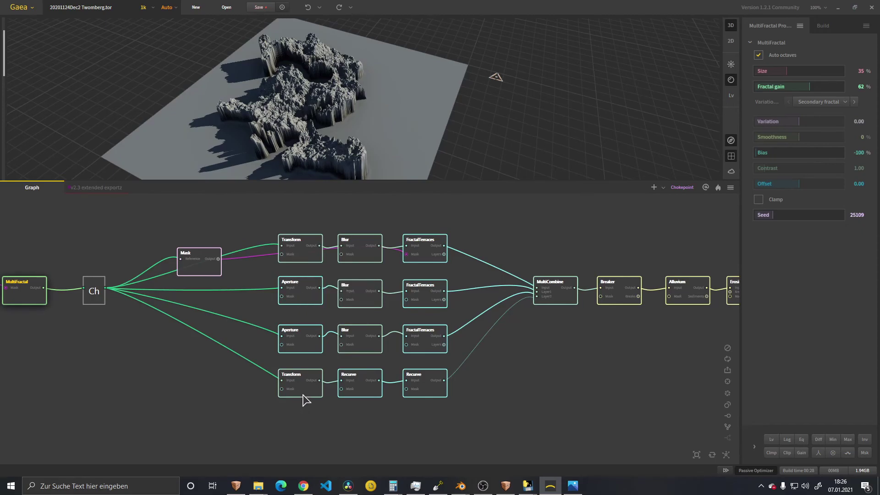
pyautogui.click(302, 393)
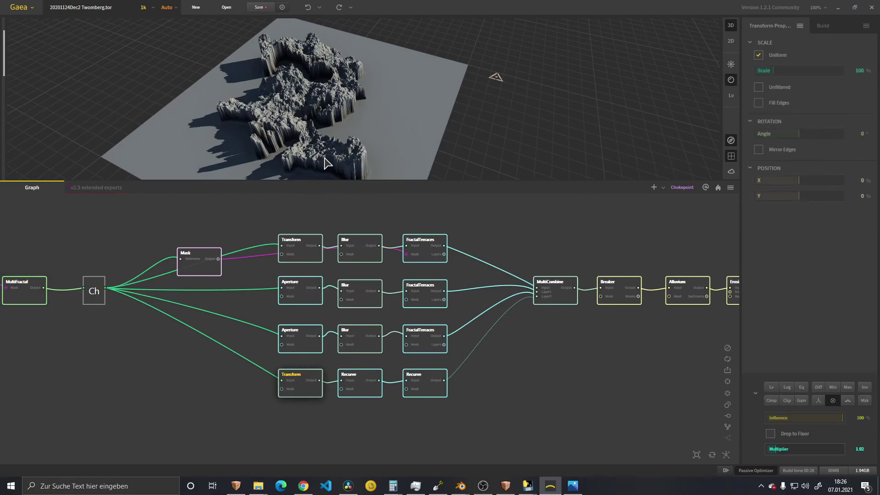
pyautogui.moveTo(327, 161); pyautogui.dragTo(327, 151)
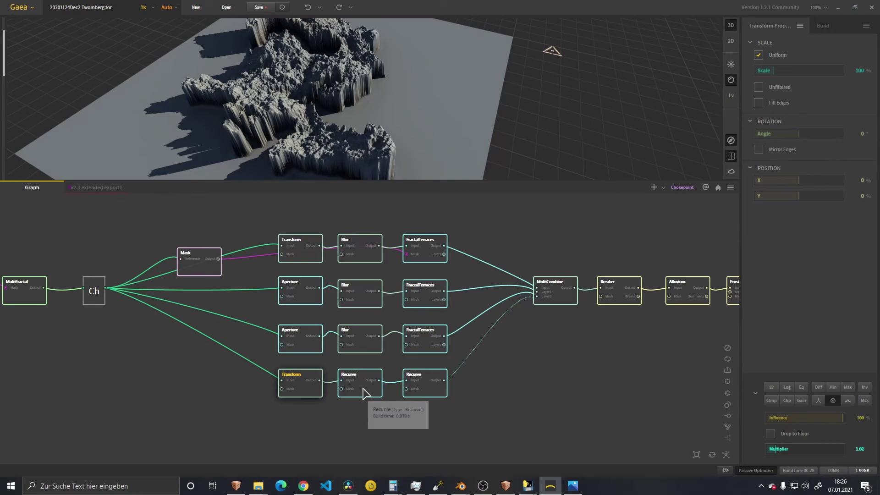
pyautogui.click(364, 394)
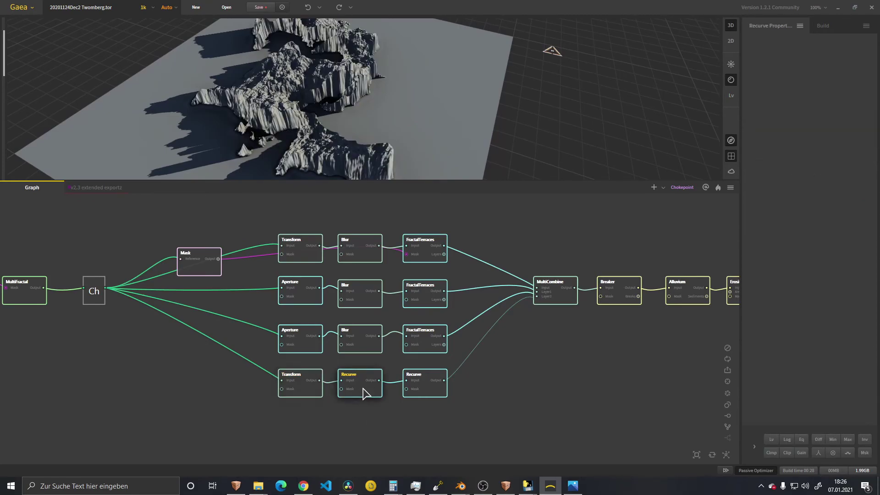
pyautogui.click(424, 383)
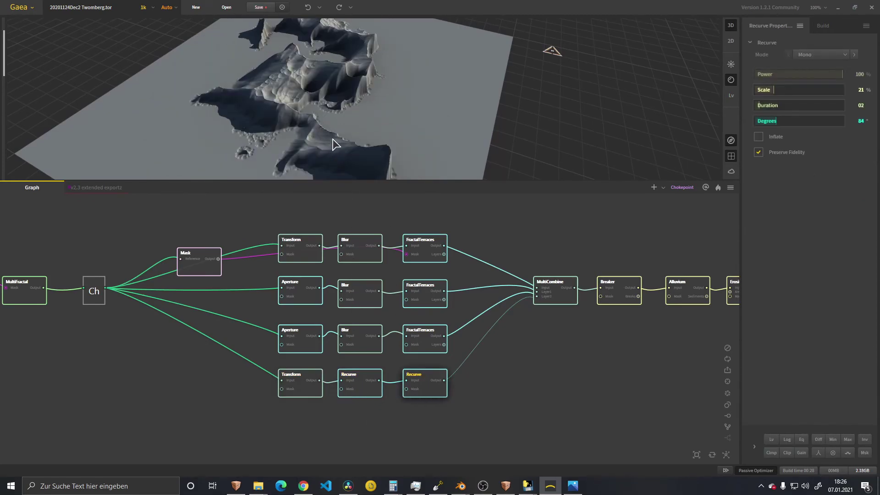
pyautogui.moveTo(330, 150); pyautogui.dragTo(433, 133)
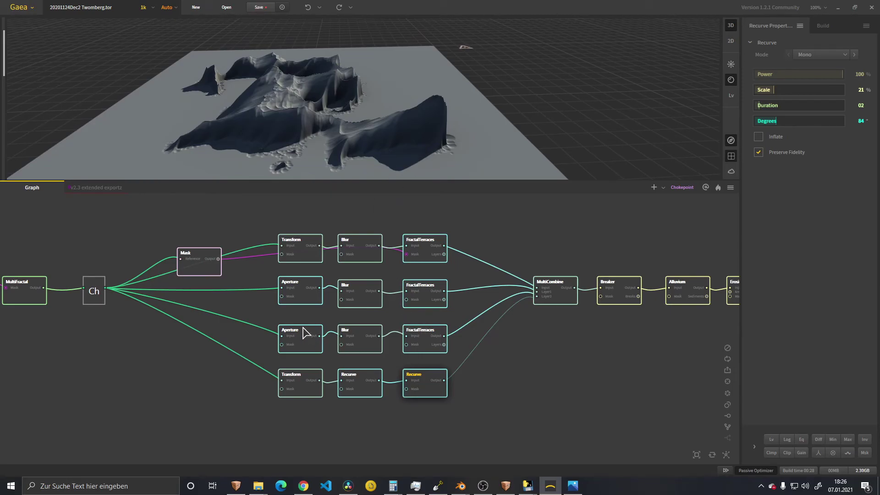
# Step: Compare the second Chokepoint's terrain with the outputs of the two Aperture nodes and the uppermost branch's masked Transform
pyautogui.click(106, 296)
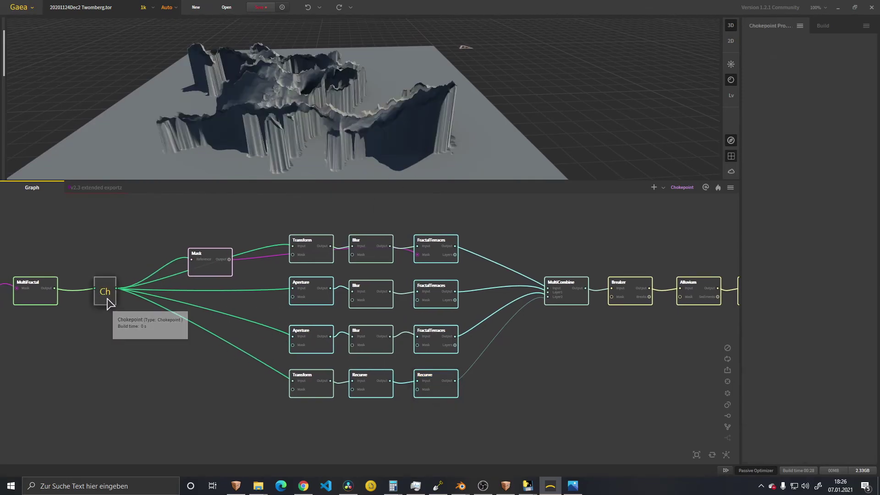
pyautogui.click(314, 346)
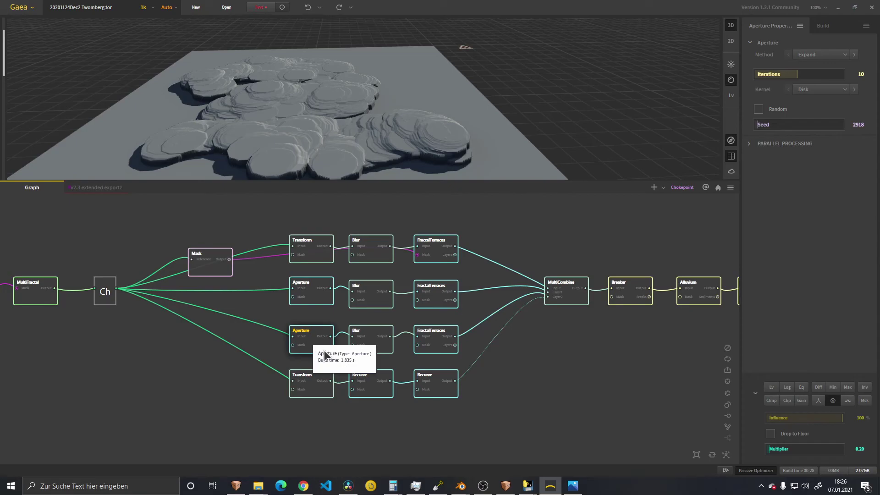
pyautogui.click(319, 302)
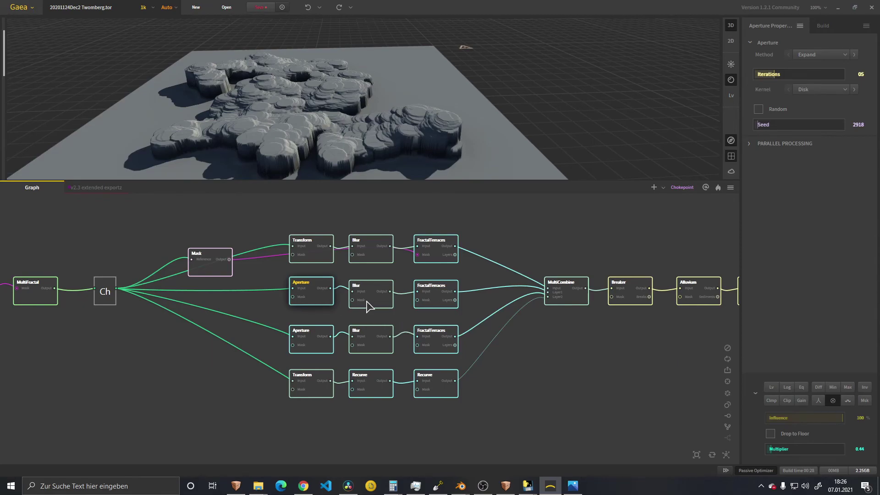
pyautogui.click(325, 252)
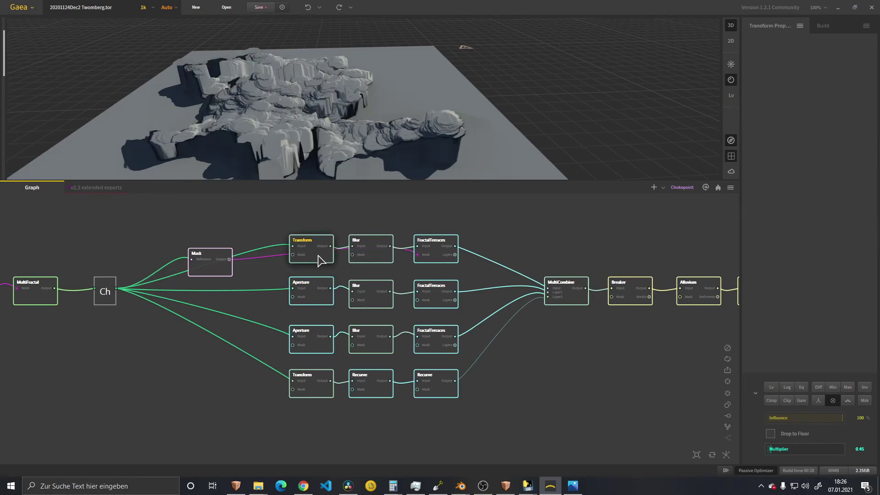
# Step: Inspect the uppermost branch's Blur and FractalTerraces results
pyautogui.click(383, 257)
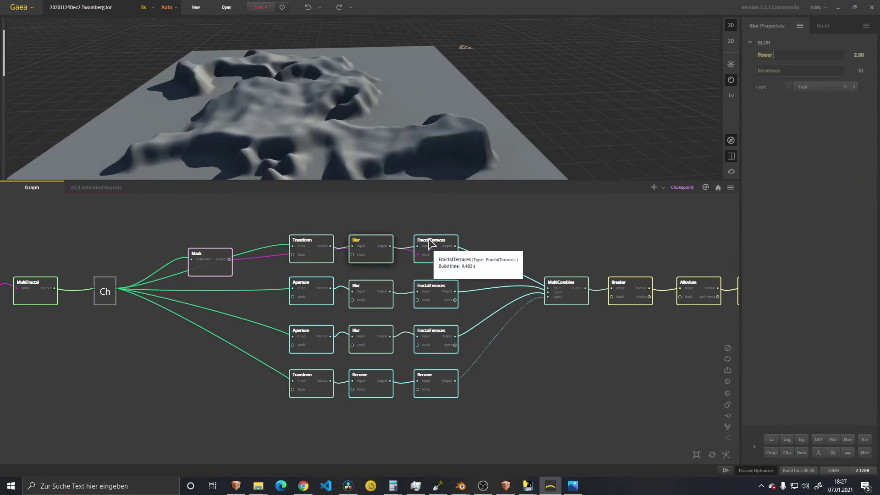
pyautogui.click(431, 243)
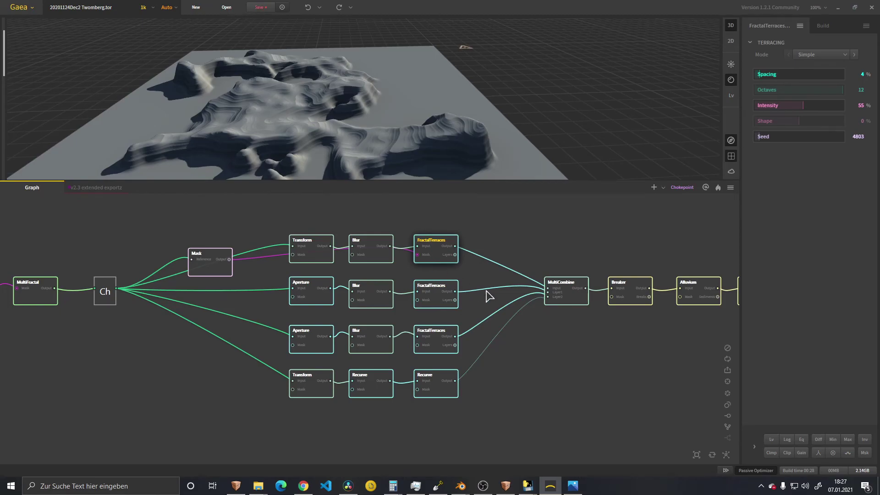
pyautogui.moveTo(485, 296); pyautogui.dragTo(462, 288, button='middle')
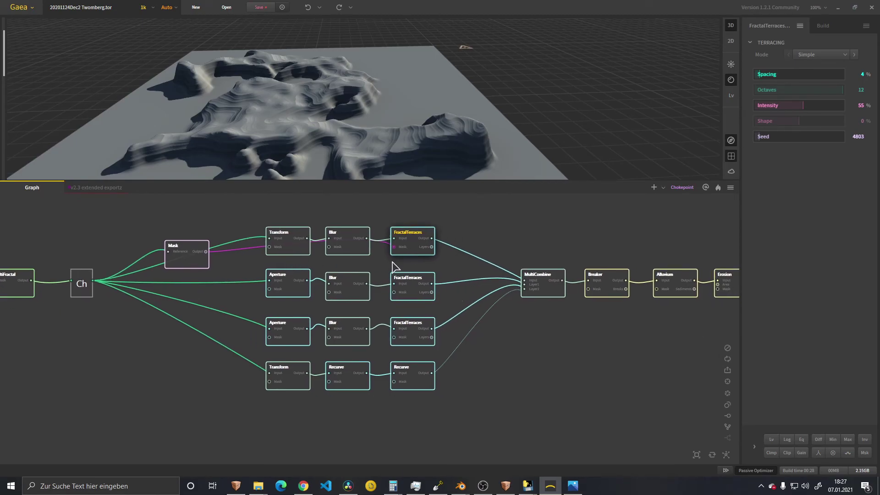
# Step: Compare the end results of the three lower branches: both FractalTerraces nodes and the final Recurve
pyautogui.click(415, 331)
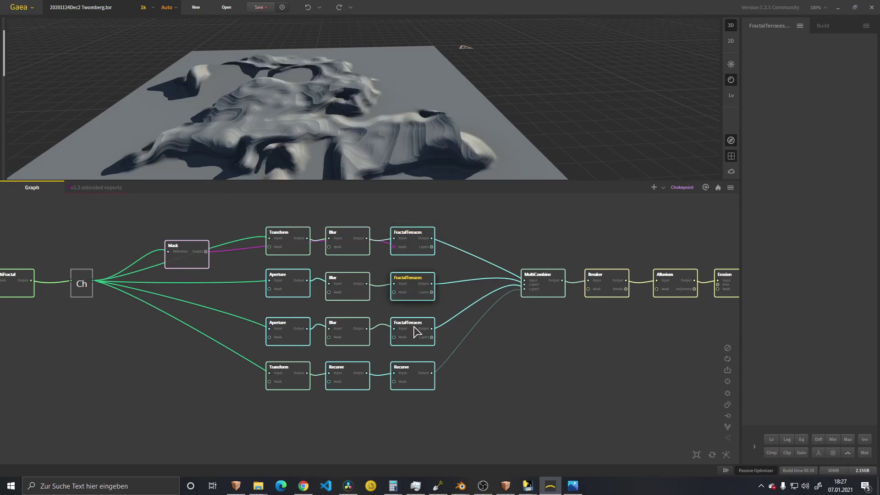
pyautogui.click(414, 380)
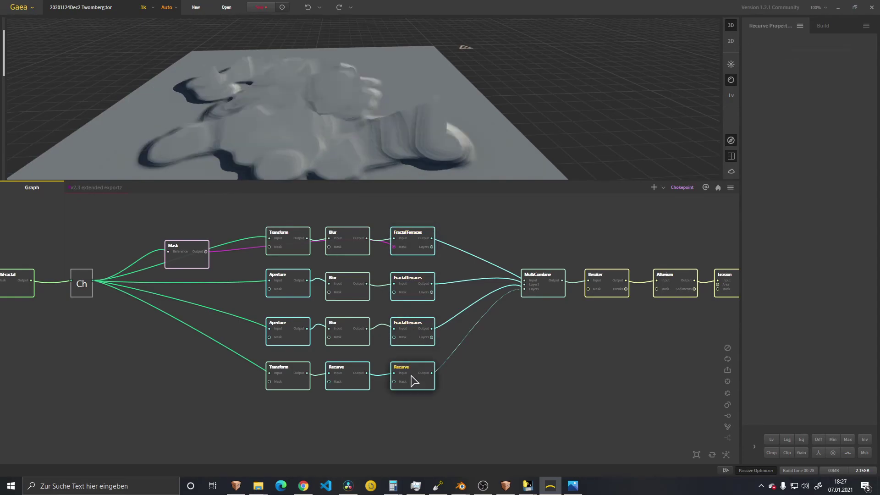
pyautogui.click(411, 334)
pyautogui.click(418, 284)
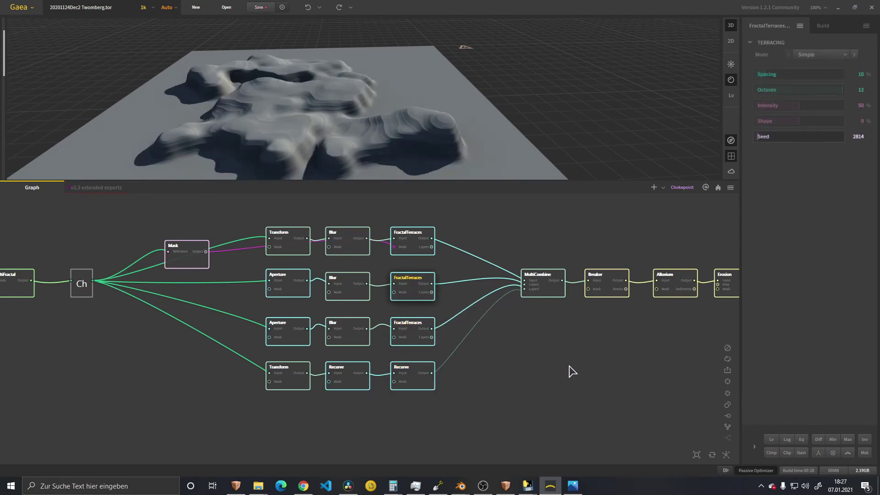
# Step: Preview the MultiCombine node that merges the four branches and inspect its terrain up close from another side
pyautogui.moveTo(573, 372); pyautogui.dragTo(445, 404, button='middle')
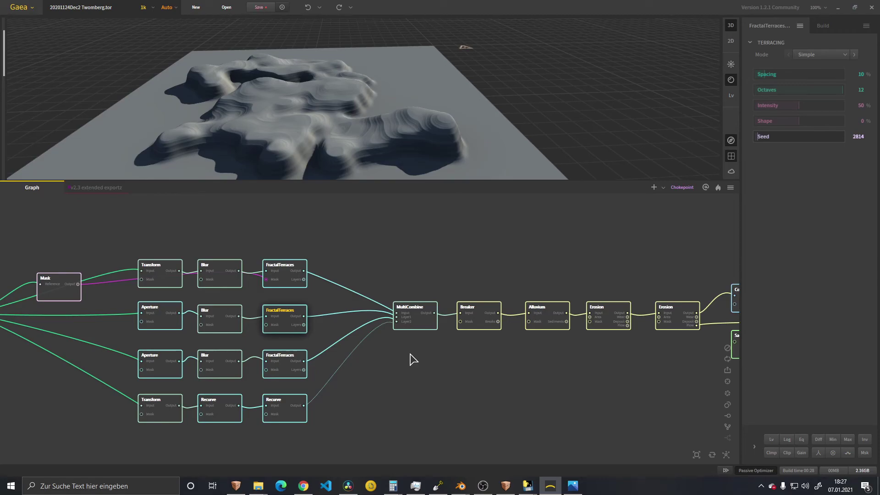
pyautogui.moveTo(470, 352); pyautogui.dragTo(359, 356, button='middle')
pyautogui.click(315, 305)
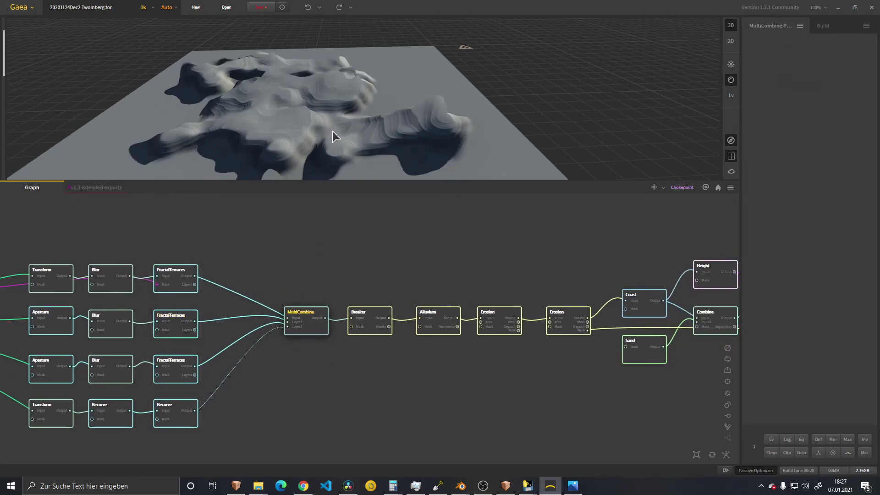
pyautogui.moveTo(392, 137); pyautogui.dragTo(389, 185)
pyautogui.moveTo(439, 258); pyautogui.dragTo(381, 257)
pyautogui.scroll(3, 409, 120)
pyautogui.moveTo(409, 120)
pyautogui.mouseDown()
pyautogui.moveTo(403, 134)
pyautogui.moveTo(399, 108)
pyautogui.moveTo(414, 109)
pyautogui.mouseUp()
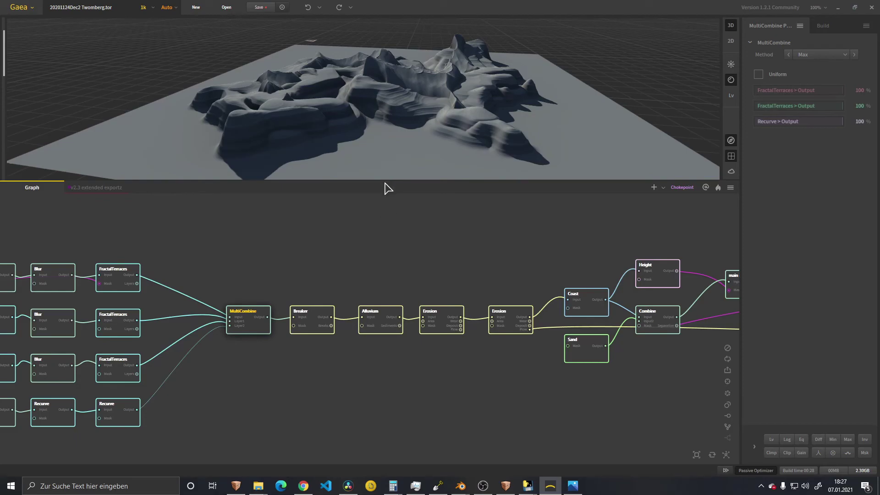
# Step: Increase the height of the terrain viewport and view the whole combined terrain in it
pyautogui.moveTo(384, 182); pyautogui.dragTo(386, 240)
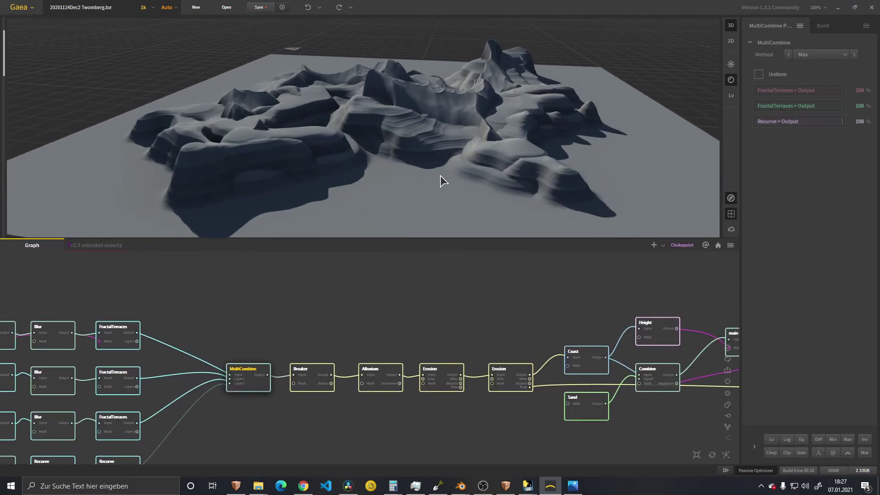
pyautogui.scroll(-3, 441, 175)
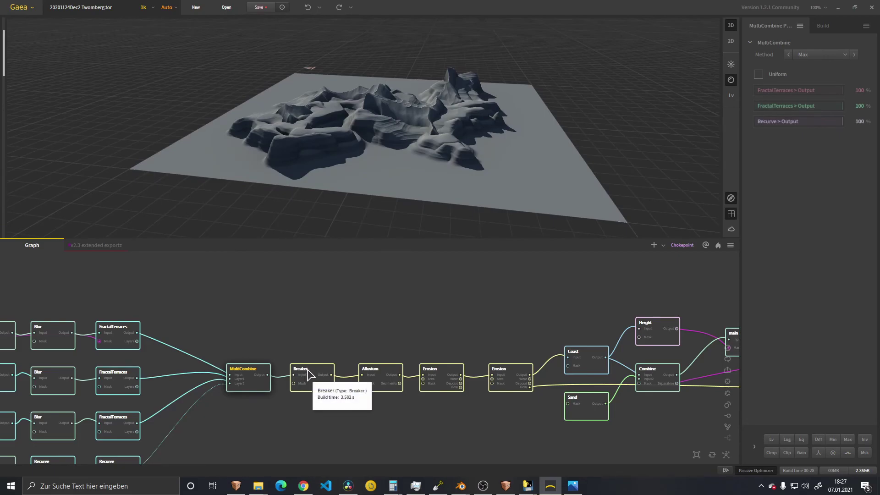
# Step: Inspect the Breaker node's erosion up close and compare it with the MultiCombine output before it
pyautogui.click(329, 360)
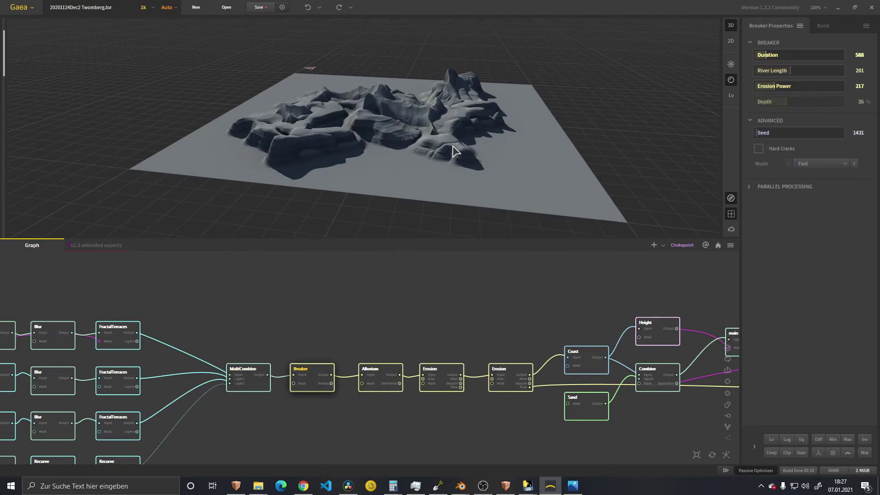
pyautogui.moveTo(448, 153); pyautogui.dragTo(407, 191)
pyautogui.scroll(5, 351, 177)
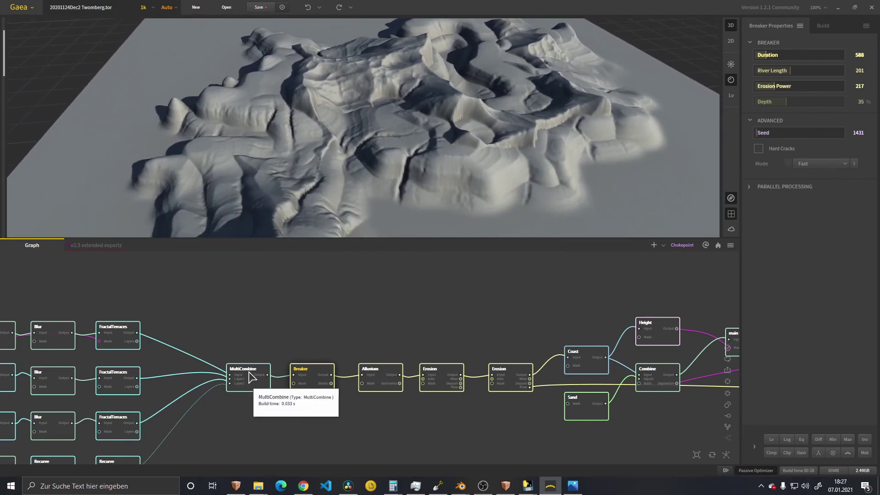
pyautogui.click(259, 380)
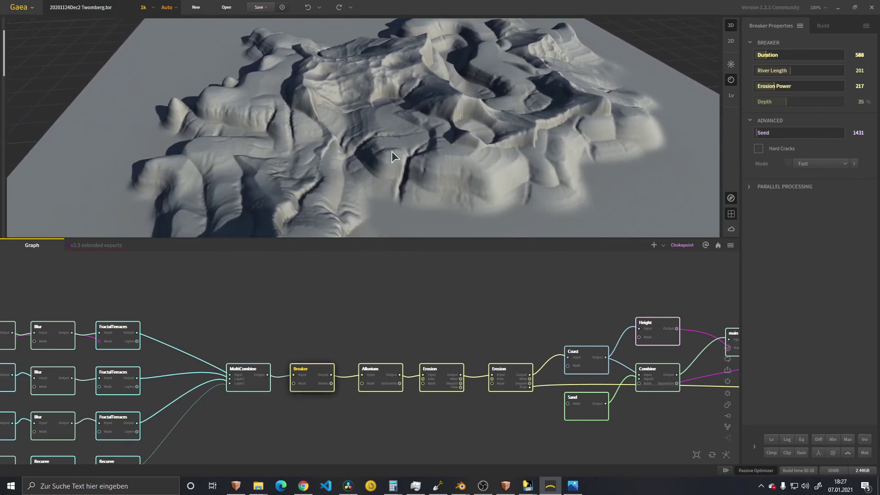
pyautogui.click(307, 377)
# Step: Preview the Alluvium node's terrain from several angles and compare it with the Breaker output before it
pyautogui.click(377, 383)
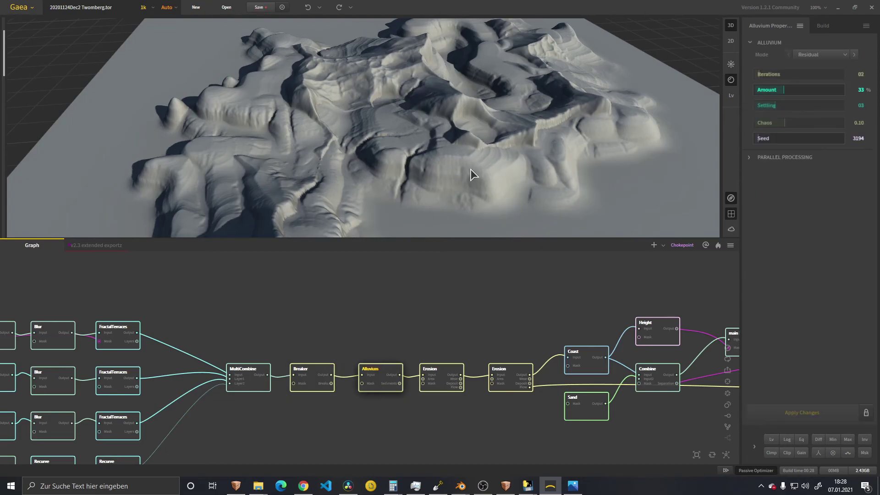
pyautogui.moveTo(471, 170); pyautogui.dragTo(421, 149)
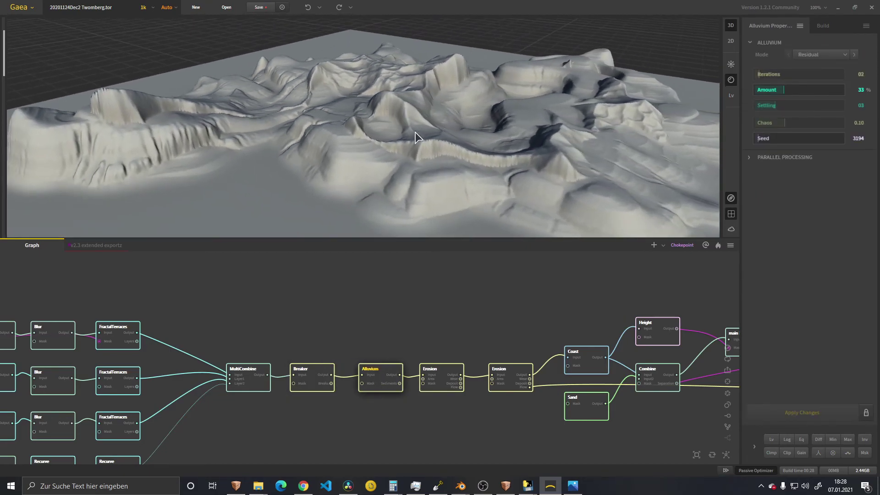
pyautogui.moveTo(315, 155); pyautogui.dragTo(349, 200)
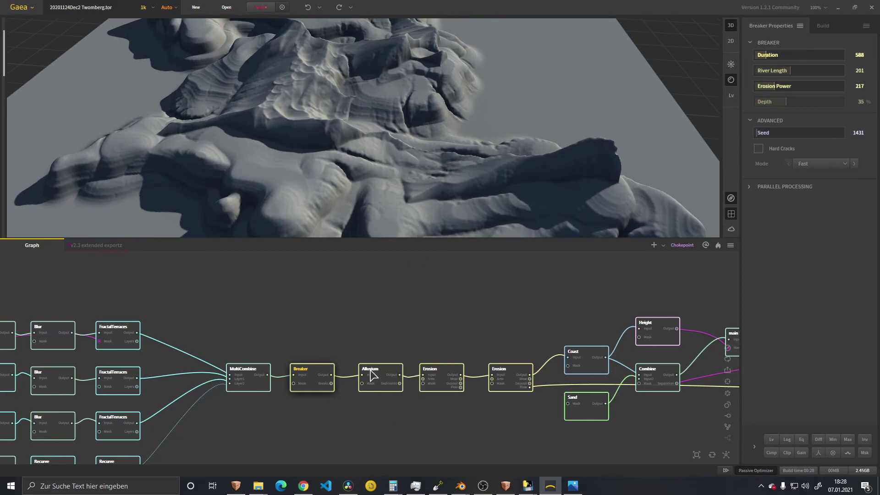
pyautogui.click(373, 374)
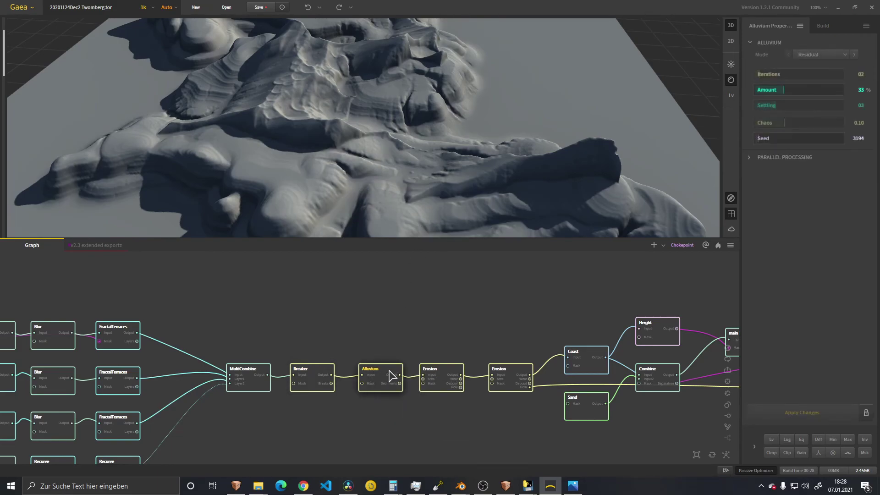
# Step: Preview the first Erosion node after Alluvium and inspect its eroded mountains from several sides, both as a whole and up close
pyautogui.click(438, 373)
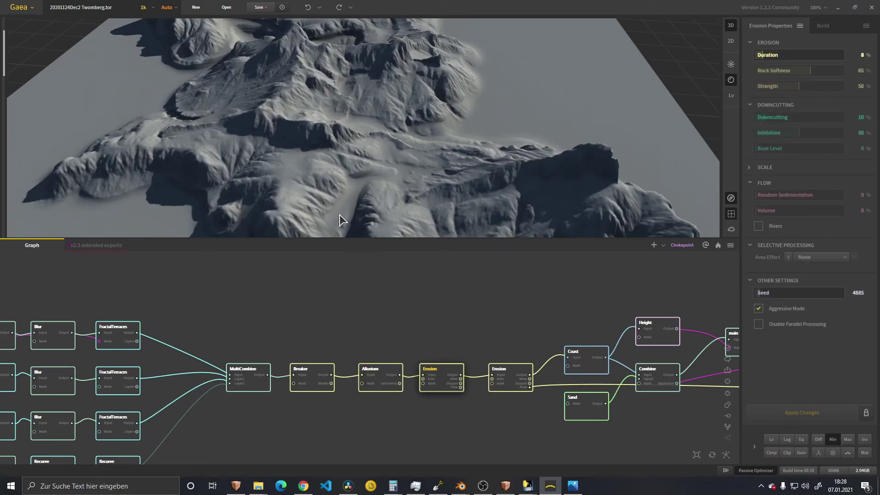
pyautogui.scroll(-5, 339, 215)
pyautogui.moveTo(306, 209); pyautogui.dragTo(433, 178)
pyautogui.scroll(5, 434, 178)
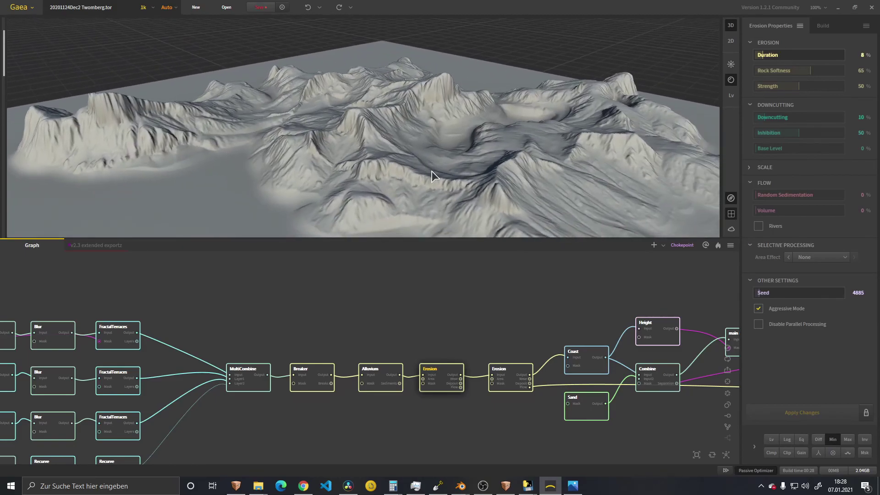
pyautogui.moveTo(514, 176); pyautogui.dragTo(323, 175)
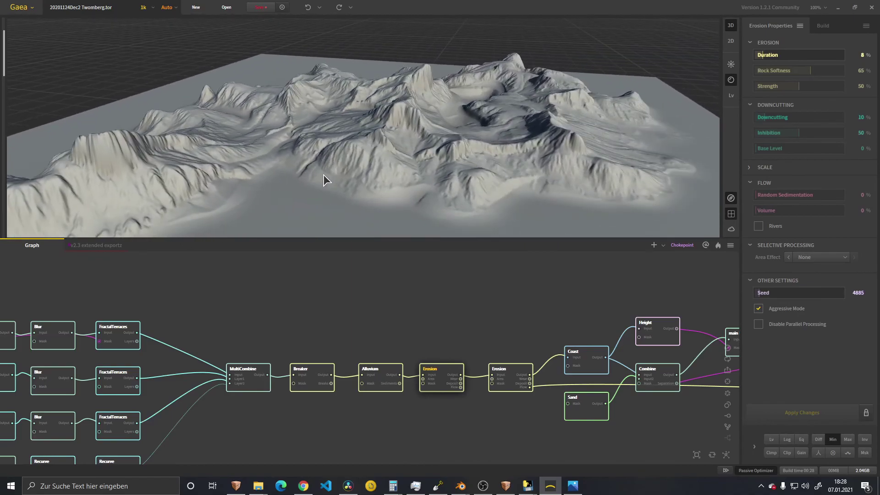
pyautogui.moveTo(519, 194); pyautogui.dragTo(501, 198)
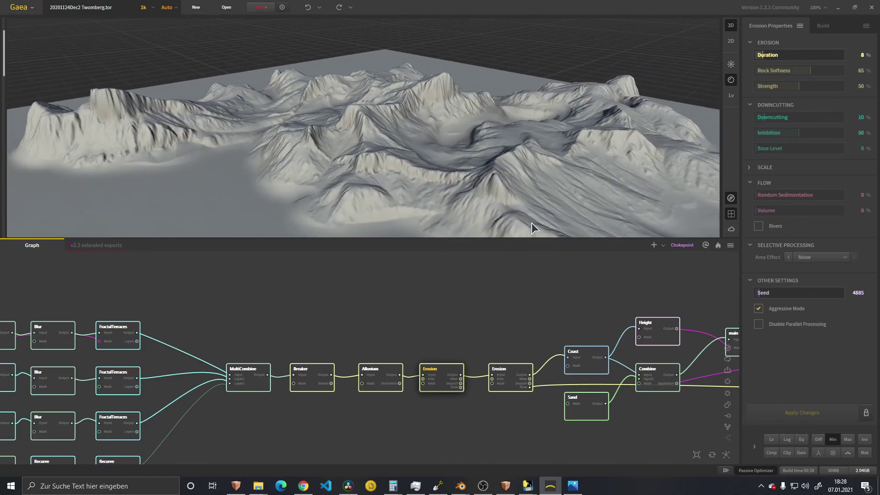
pyautogui.scroll(-3, 462, 179)
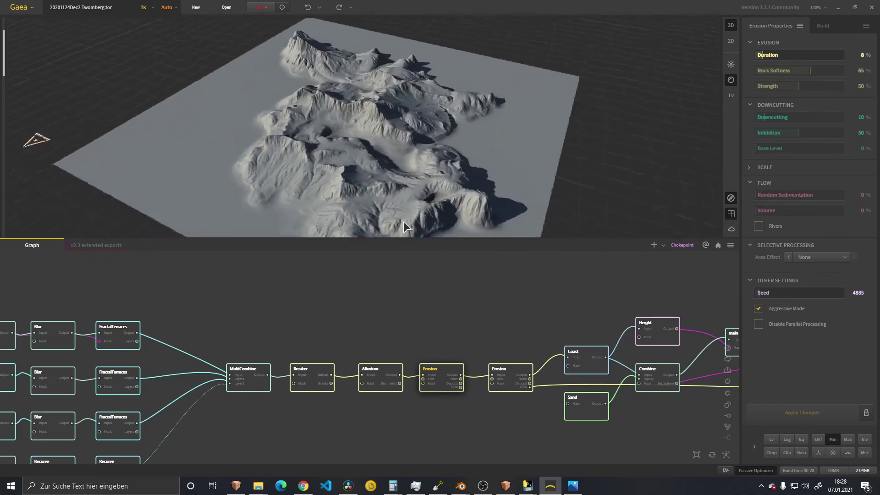
pyautogui.moveTo(407, 227)
pyautogui.mouseDown()
pyautogui.moveTo(254, 219)
pyautogui.moveTo(230, 208)
pyautogui.mouseUp()
pyautogui.scroll(5, 361, 191)
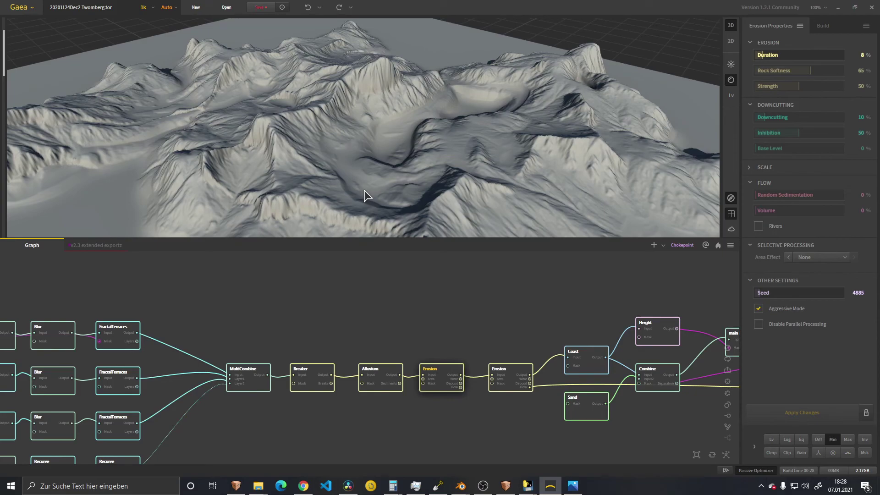
# Step: Preview the second Erosion node in the chain and inspect its terrain from several sides
pyautogui.moveTo(383, 333); pyautogui.dragTo(238, 332, button='middle')
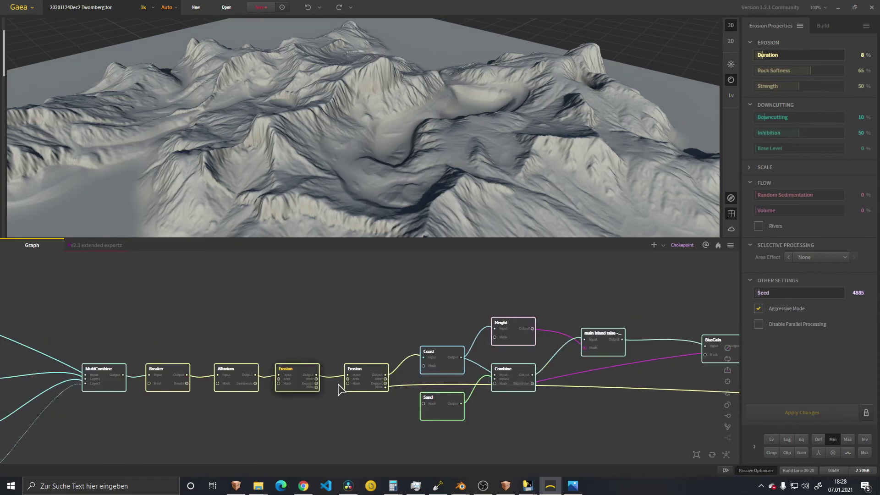
pyautogui.click(368, 373)
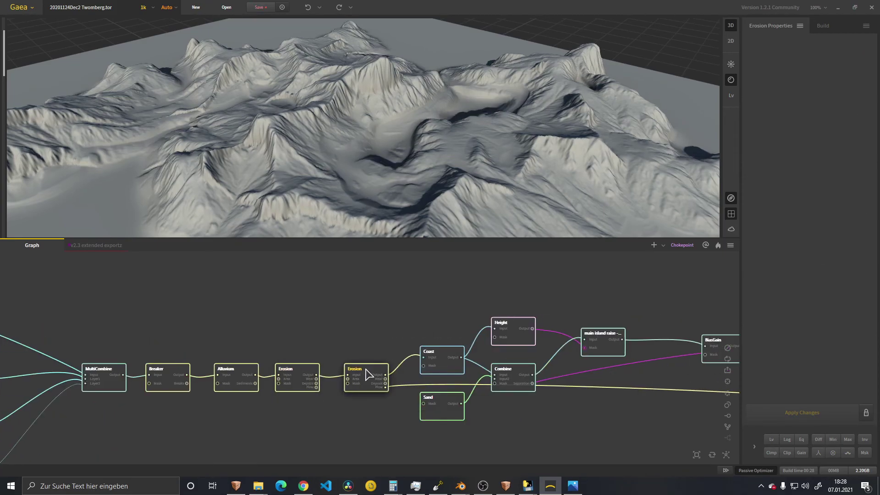
pyautogui.scroll(-5, 348, 162)
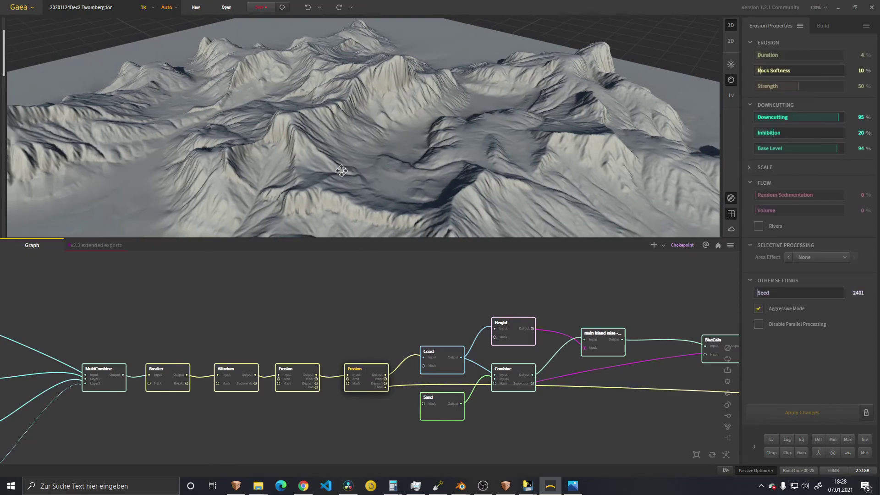
pyautogui.moveTo(277, 170); pyautogui.dragTo(304, 178)
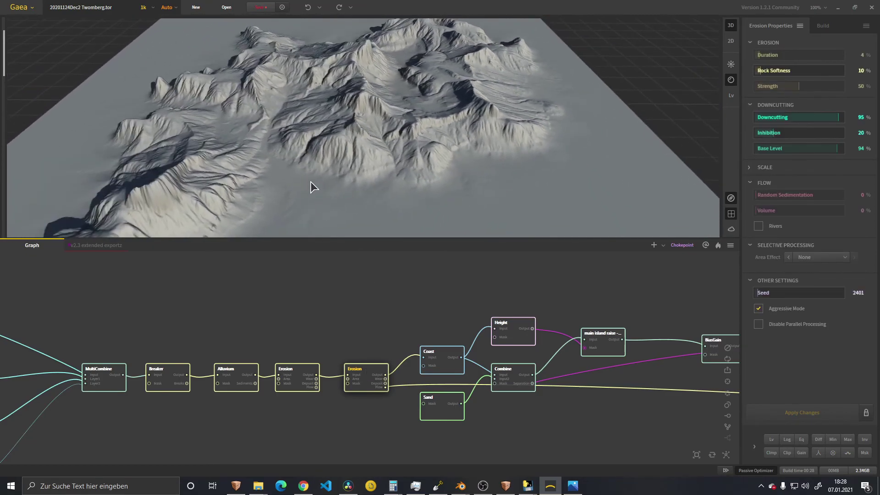
pyautogui.moveTo(361, 183); pyautogui.dragTo(390, 184)
pyautogui.moveTo(303, 168); pyautogui.dragTo(385, 188)
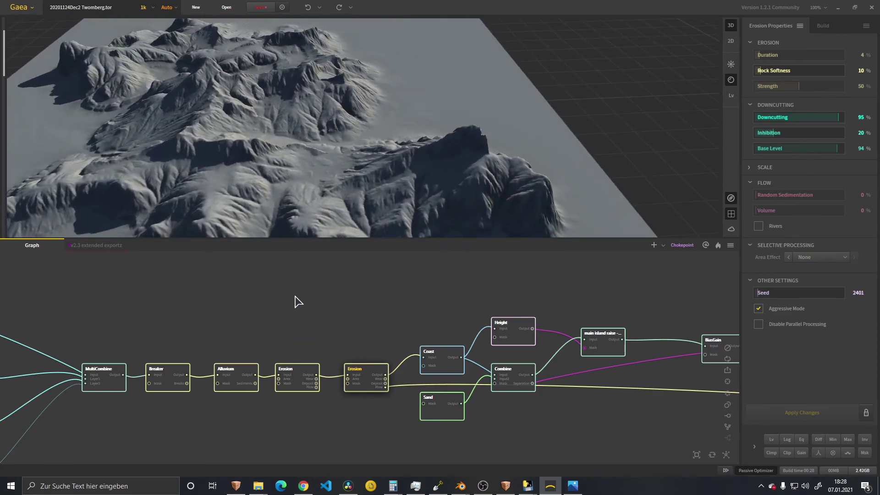
# Step: Compare the outputs of the first and second Erosion nodes up close, looking at the valley between the mountains
pyautogui.click(297, 370)
pyautogui.moveTo(366, 176); pyautogui.dragTo(323, 80)
pyautogui.scroll(5, 347, 150)
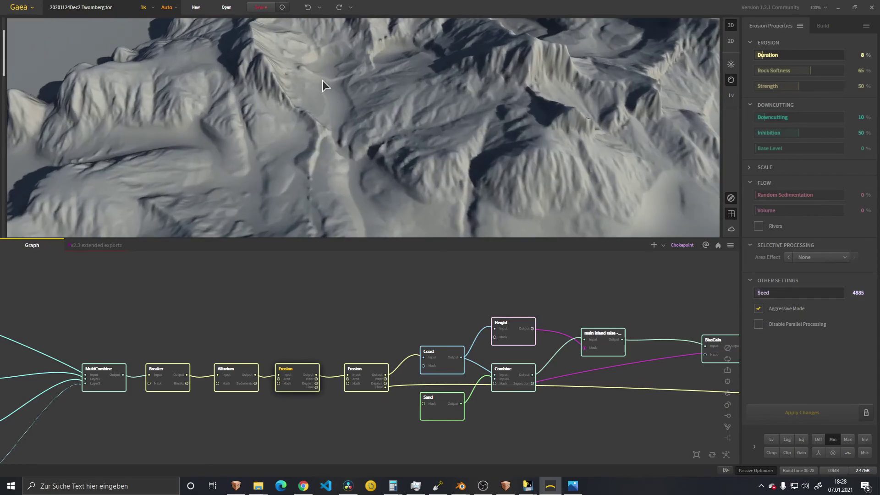
pyautogui.scroll(-3, 330, 98)
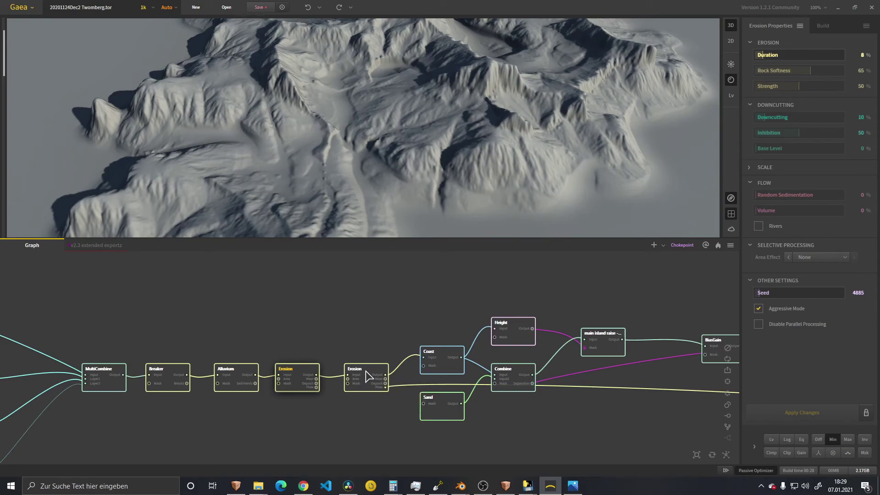
pyautogui.click(367, 376)
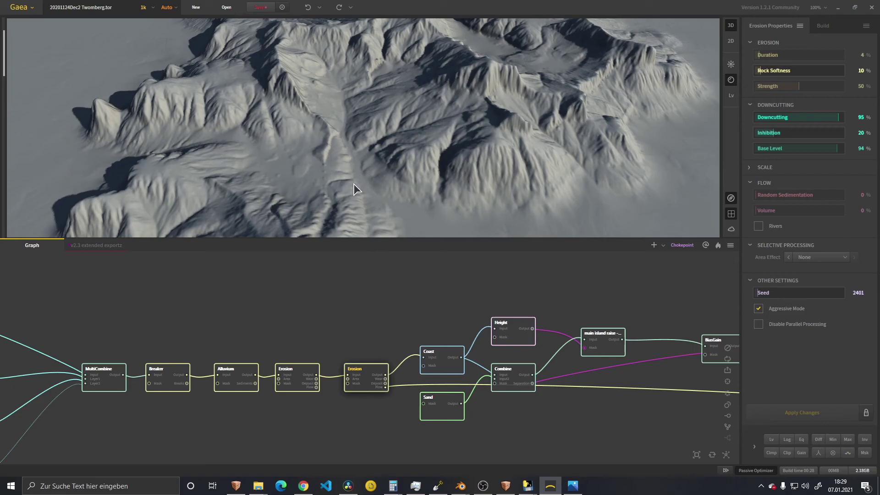
pyautogui.click(293, 376)
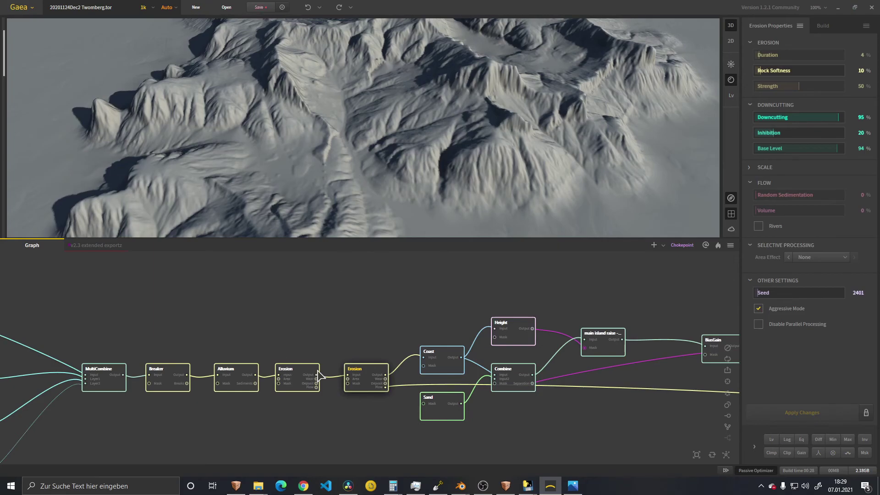
pyautogui.click(367, 373)
# Step: Examine the second Erosion node's slopes up close from other sides and view the whole eroded island
pyautogui.moveTo(395, 142); pyautogui.dragTo(416, 112)
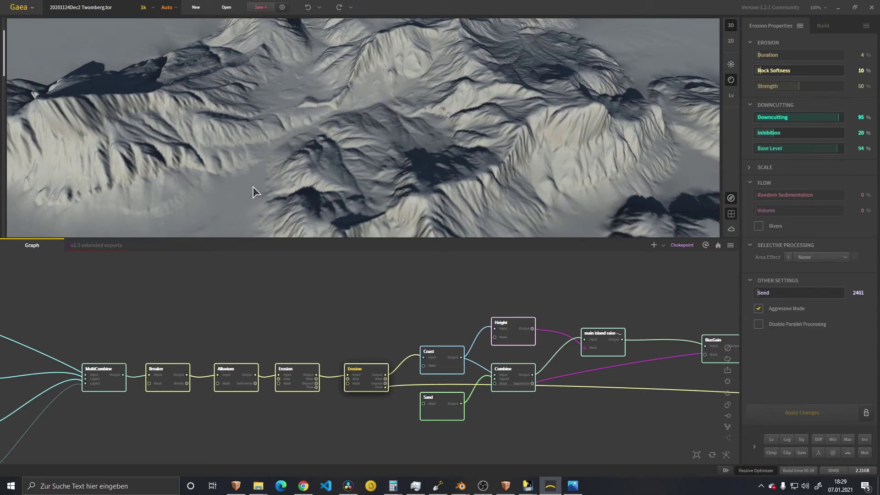
pyautogui.moveTo(253, 186); pyautogui.dragTo(410, 226)
pyautogui.moveTo(513, 384); pyautogui.dragTo(448, 382, button='middle')
pyautogui.scroll(-10, 419, 212)
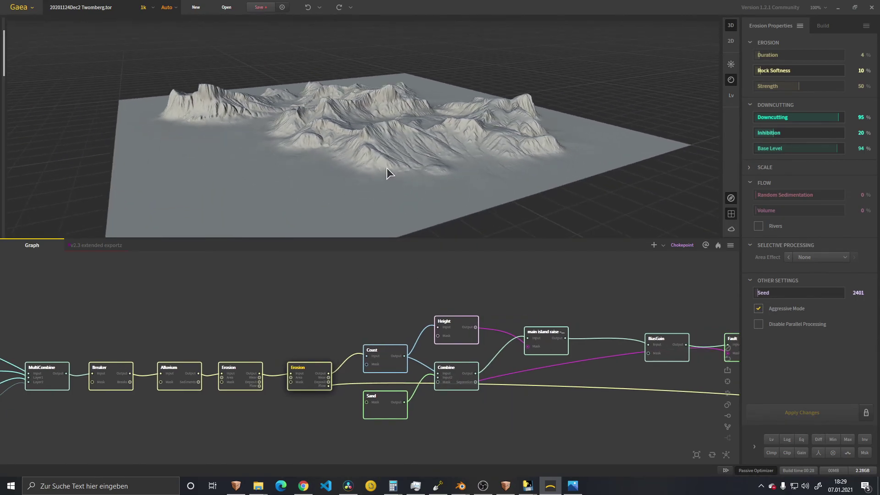
pyautogui.scroll(5, 387, 173)
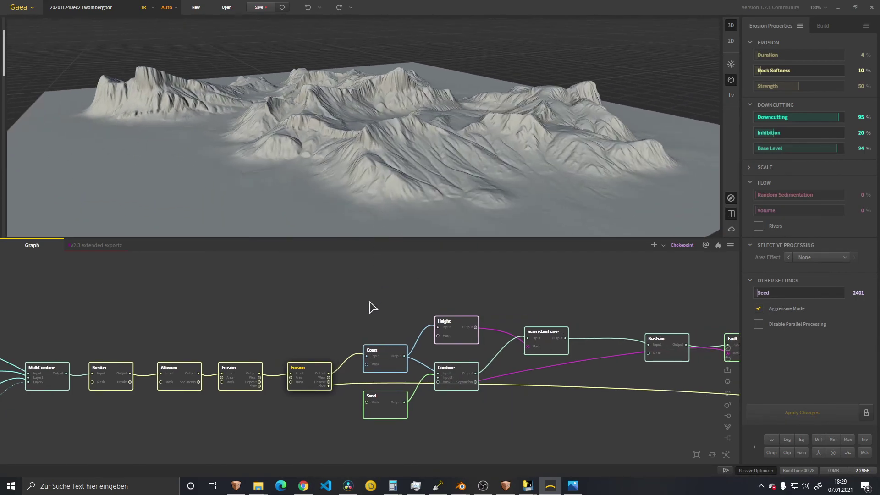
# Step: Preview the Combine node that merges Coast and Sand, and inspect the sandy ground around the island's edge
pyautogui.click(460, 379)
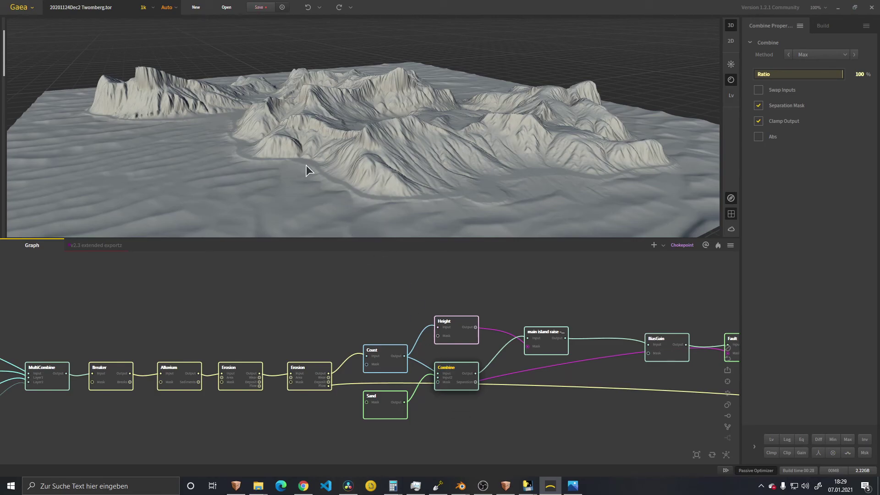
pyautogui.moveTo(303, 182); pyautogui.dragTo(320, 210)
pyautogui.scroll(3, 328, 217)
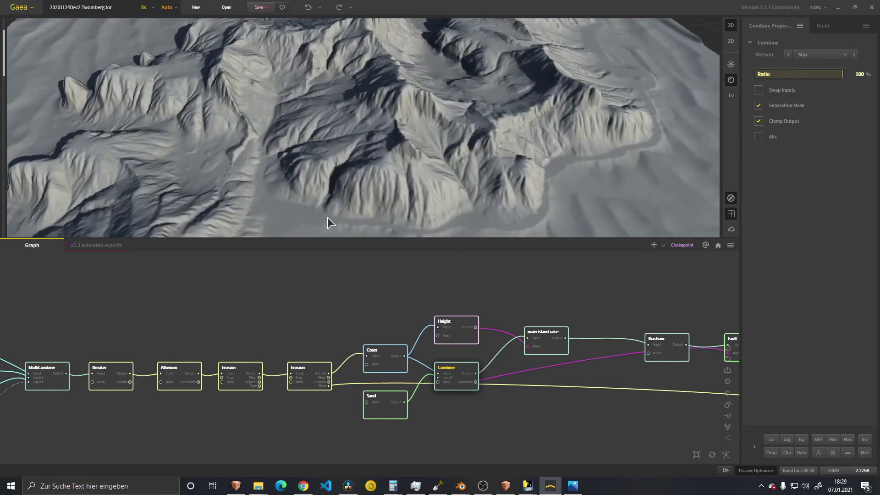
pyautogui.moveTo(328, 217); pyautogui.dragTo(361, 150, button='middle')
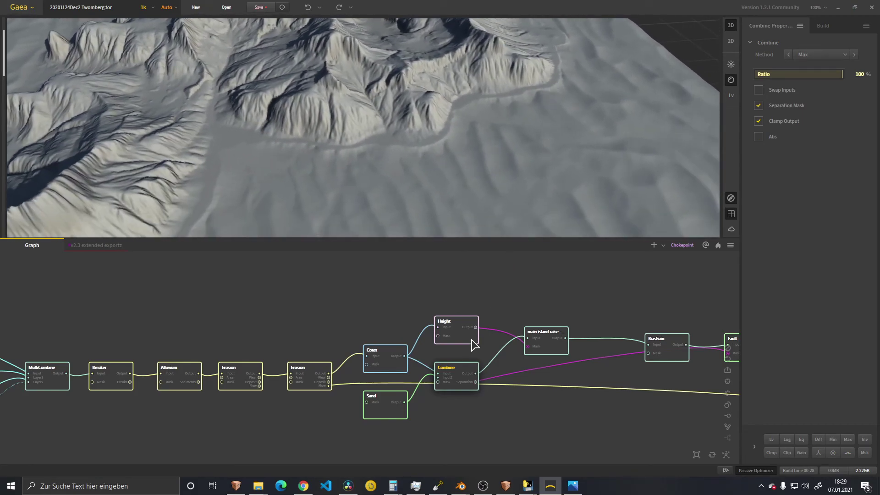
# Step: Compare the second Erosion output with the Coast node and check the Coast's water level and beach size settings
pyautogui.click(309, 374)
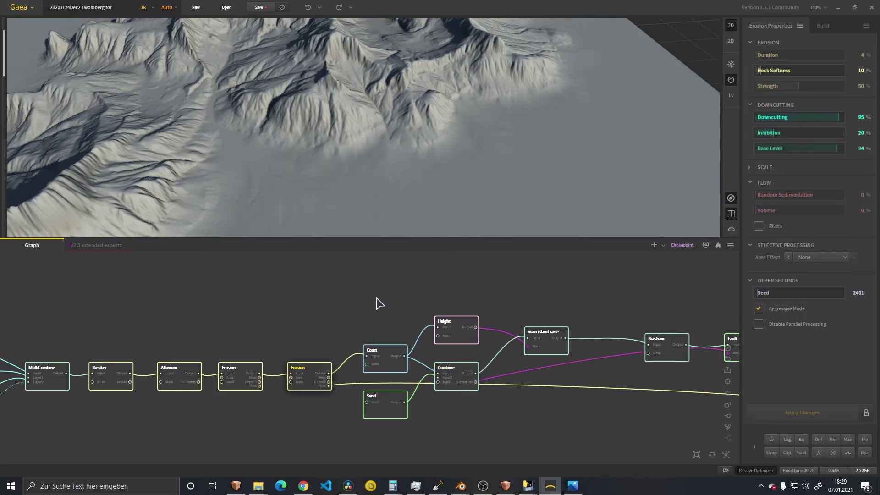
pyautogui.click(384, 355)
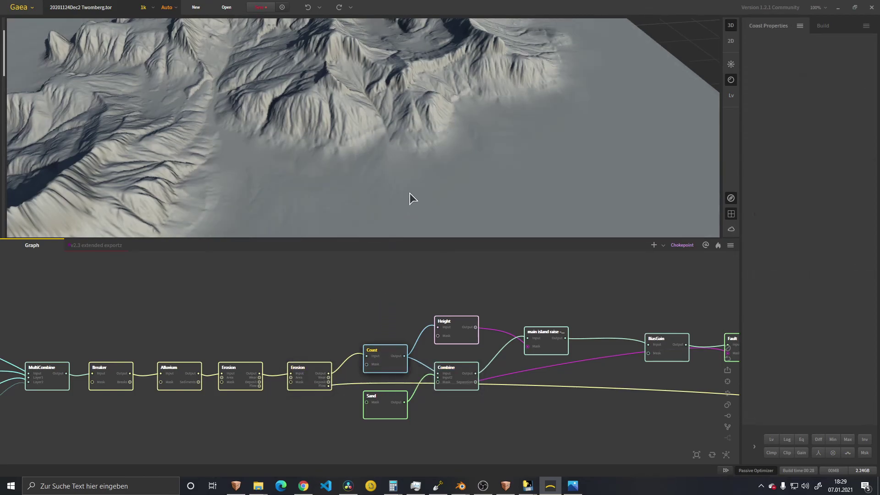
pyautogui.moveTo(498, 152); pyautogui.dragTo(458, 183)
pyautogui.scroll(-5, 541, 164)
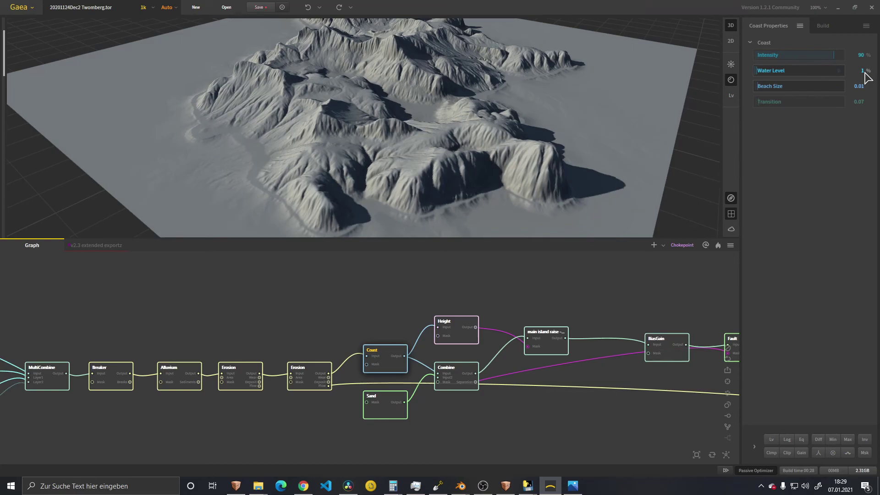
pyautogui.scroll(5, 418, 176)
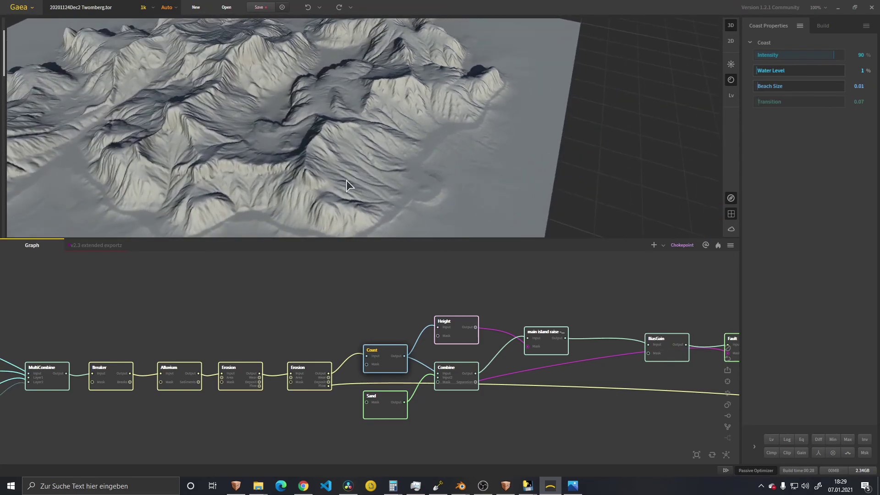
# Step: Inspect the Coast node's shoreline from ground level and around the different sides of the island
pyautogui.scroll(3, 347, 181)
pyautogui.moveTo(413, 188); pyautogui.dragTo(375, 108)
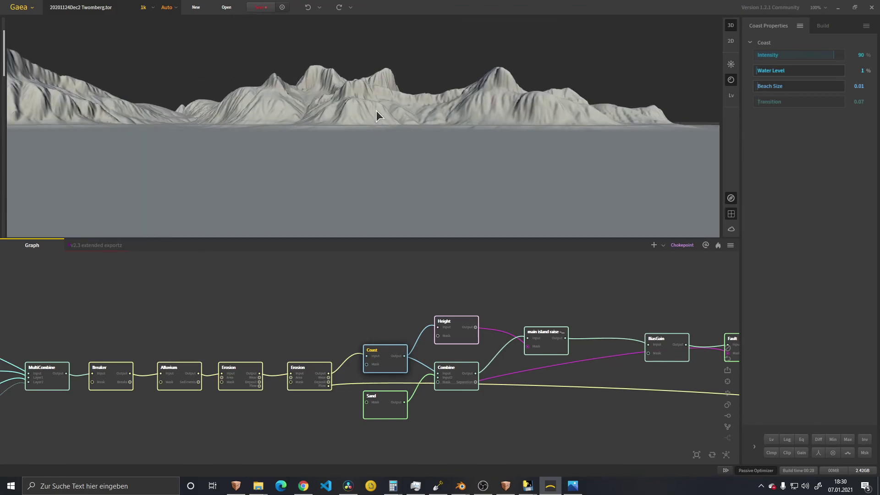
pyautogui.moveTo(379, 125); pyautogui.dragTo(312, 194)
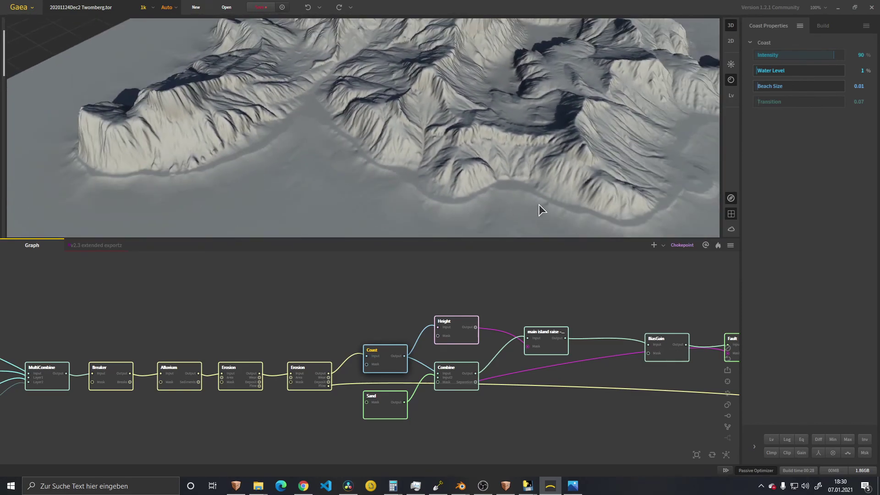
pyautogui.moveTo(539, 205); pyautogui.dragTo(433, 213)
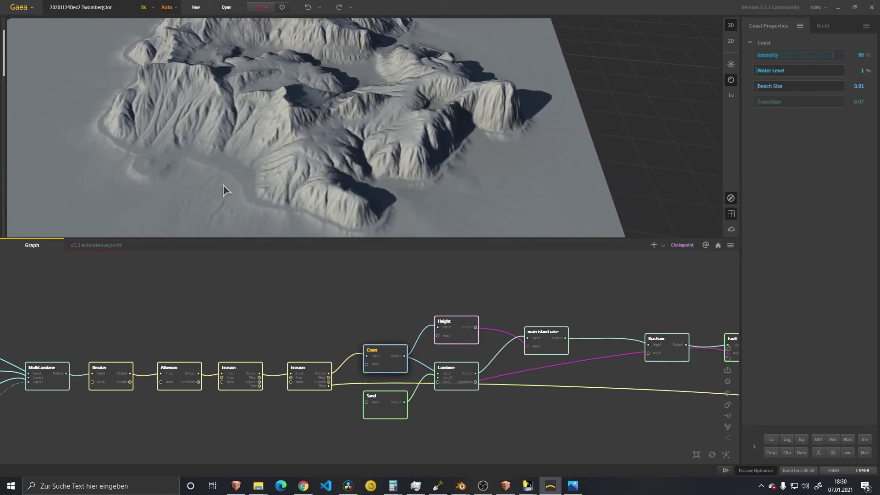
pyautogui.moveTo(177, 145); pyautogui.dragTo(365, 209)
pyautogui.scroll(3, 357, 222)
pyautogui.scroll(-5, 365, 209)
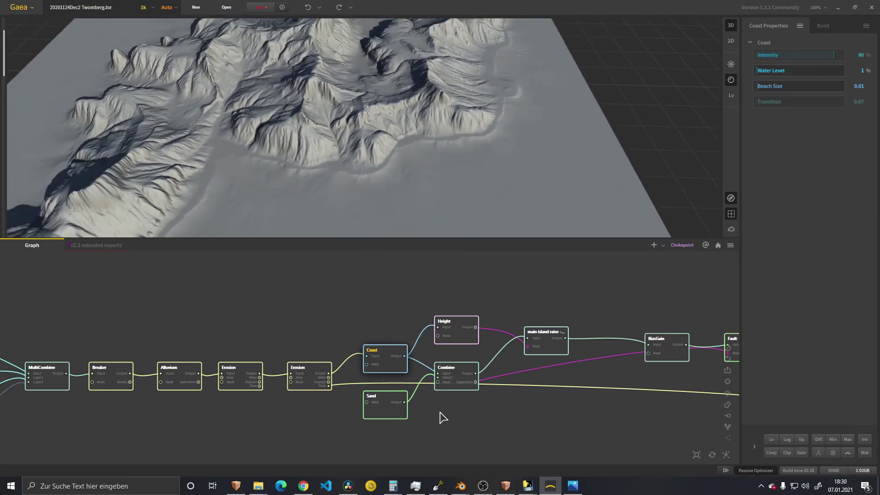
# Step: Compare the Combine output with the Sand node's dunes on their own, and view the whole combined island
pyautogui.click(457, 374)
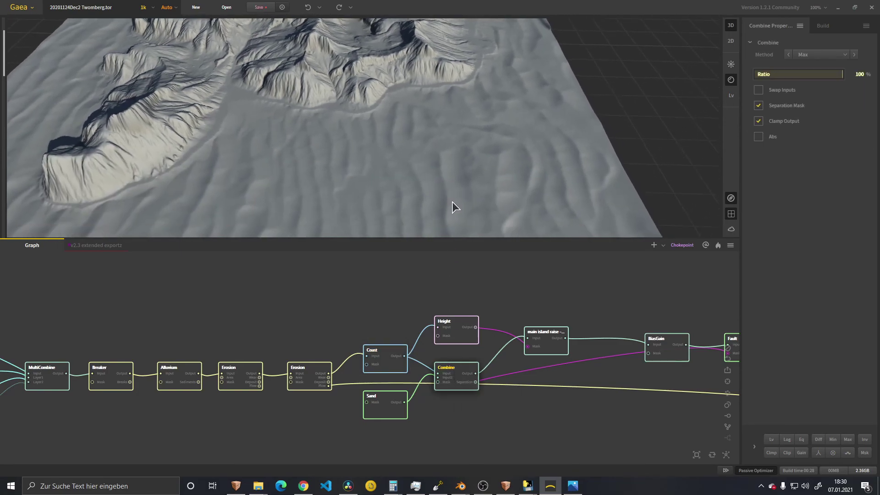
pyautogui.click(385, 408)
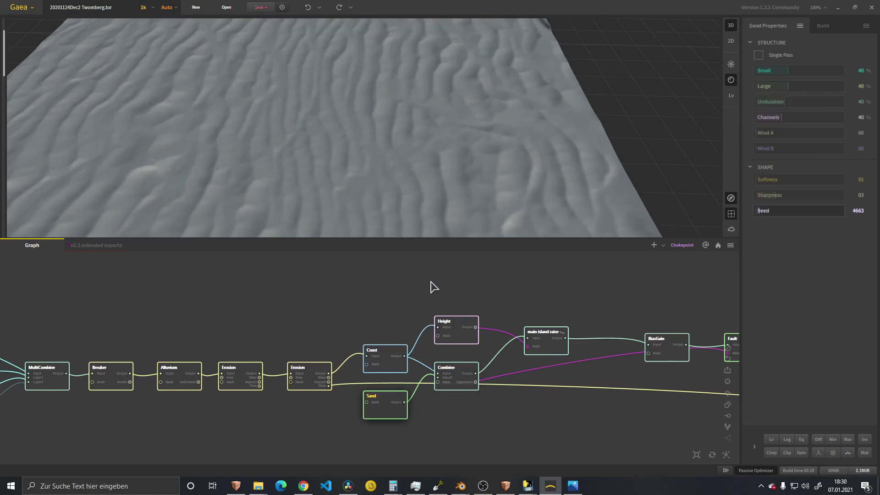
pyautogui.scroll(-5, 372, 152)
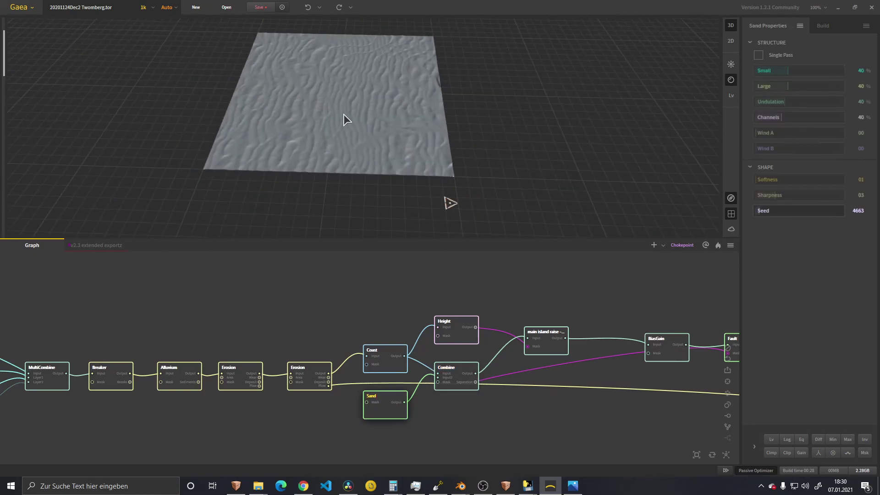
pyautogui.scroll(3, 395, 127)
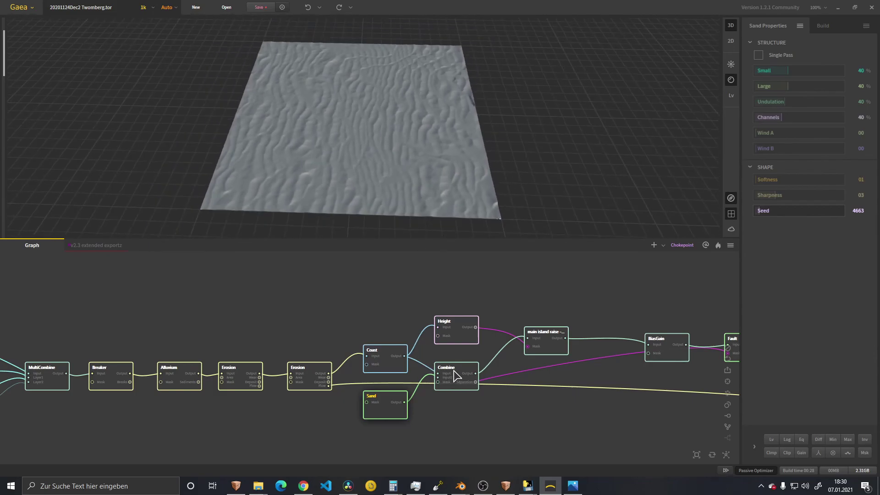
pyautogui.click(456, 375)
pyautogui.moveTo(462, 212); pyautogui.dragTo(413, 164)
pyautogui.scroll(3, 415, 183)
# Step: Preview the Fault node and inspect the cracks in the sandy ground from above, from below and from several sides
pyautogui.moveTo(580, 405); pyautogui.dragTo(351, 398, button='middle')
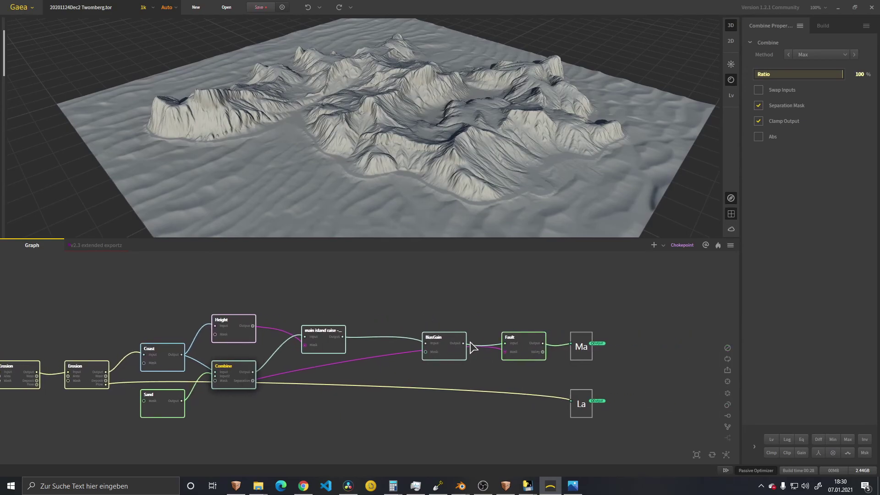
pyautogui.click(533, 340)
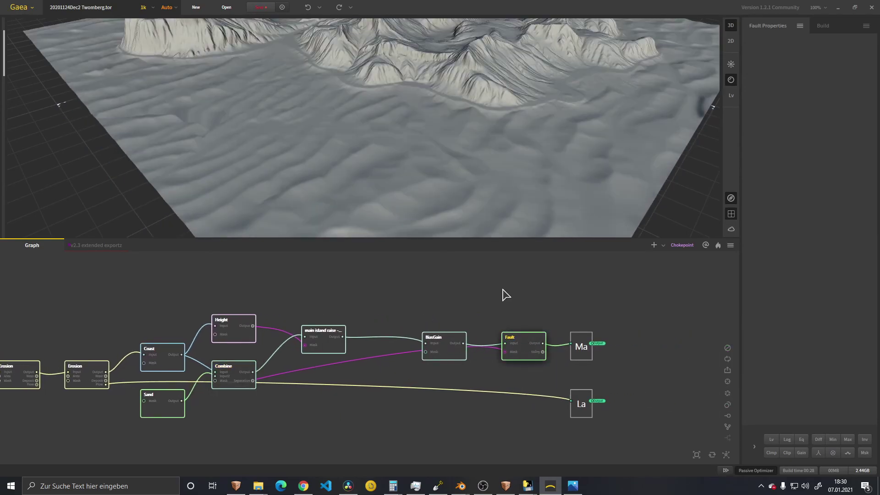
pyautogui.scroll(-5, 433, 176)
pyautogui.moveTo(368, 138); pyautogui.dragTo(377, 160)
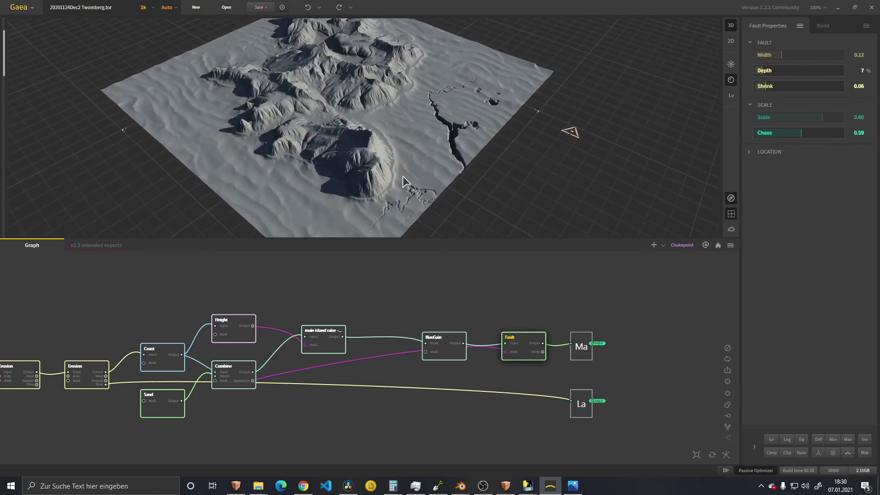
pyautogui.moveTo(349, 188); pyautogui.dragTo(340, 79)
pyautogui.scroll(6, 446, 199)
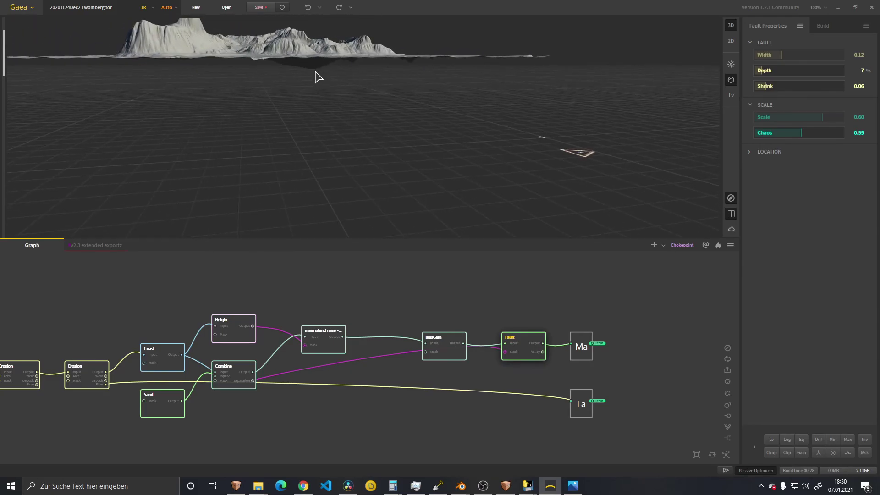
pyautogui.moveTo(225, 78); pyautogui.dragTo(345, 163)
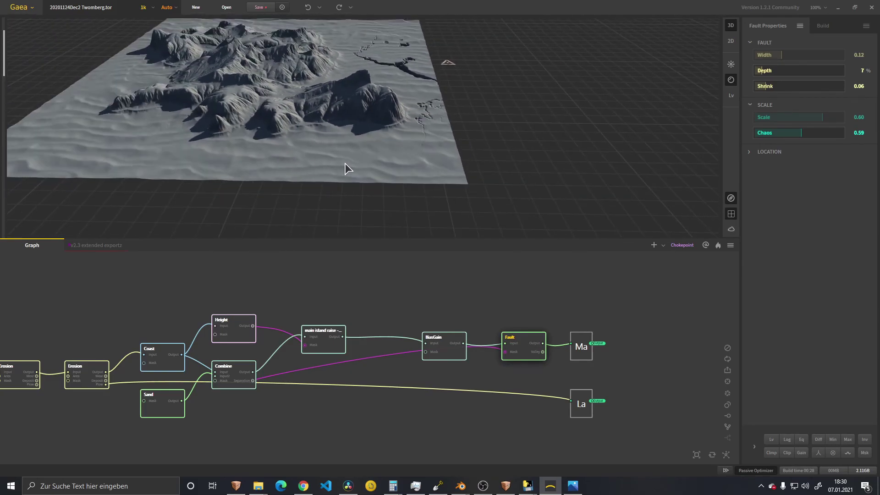
pyautogui.moveTo(369, 125)
pyautogui.mouseDown()
pyautogui.moveTo(367, 133)
pyautogui.moveTo(327, 116)
pyautogui.moveTo(328, 129)
pyautogui.mouseUp()
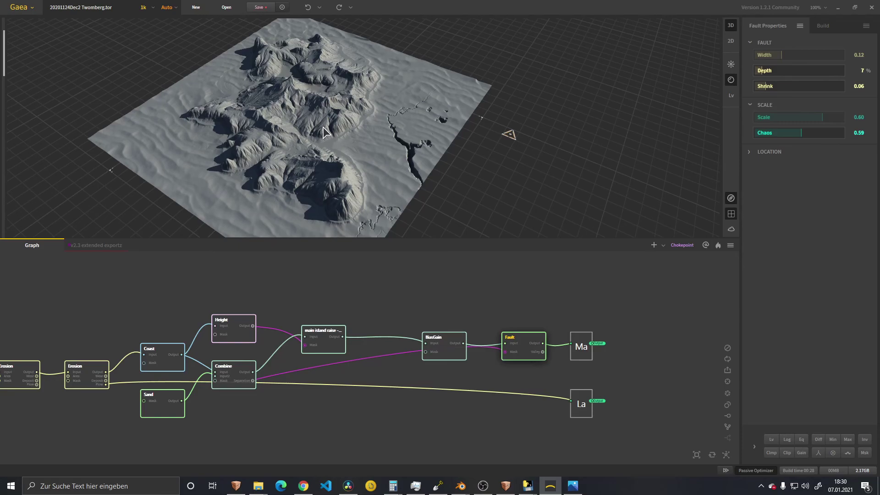
pyautogui.moveTo(310, 153); pyautogui.dragTo(321, 154, button='middle')
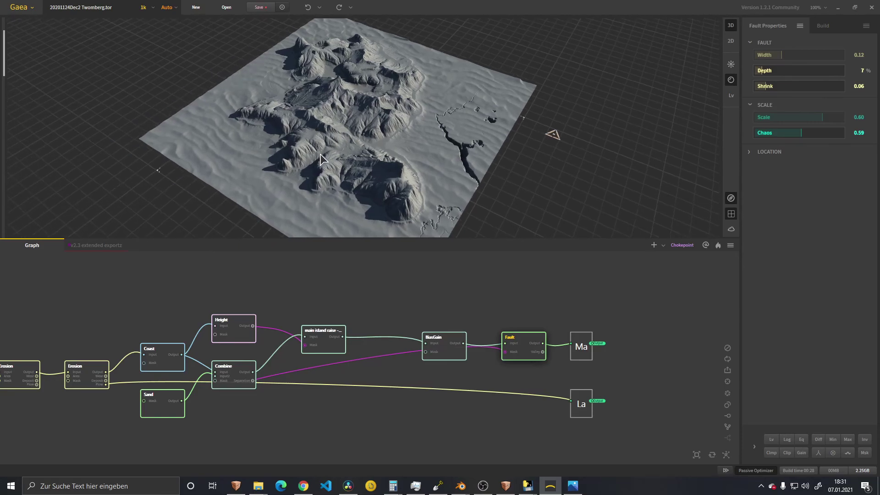
pyautogui.moveTo(332, 194); pyautogui.dragTo(379, 204)
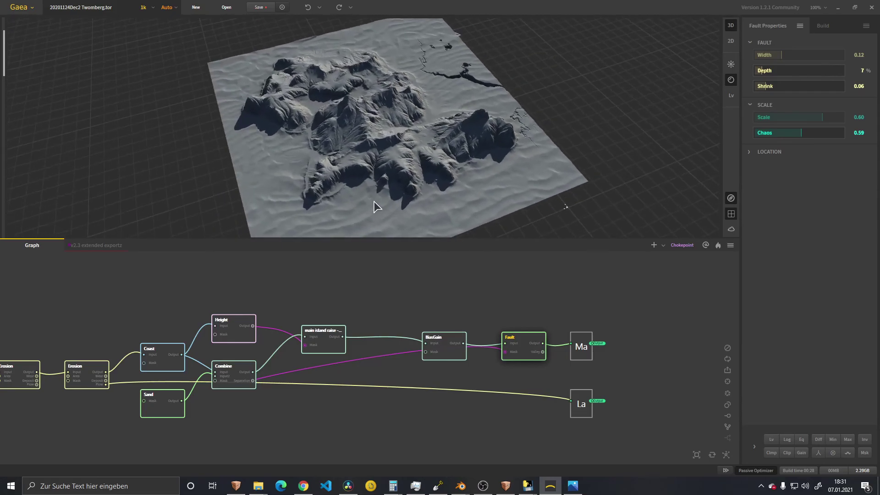
# Step: Show the 2D map beside the 3D preview and examine the BiasGain node's terrain without the faults
pyautogui.click(732, 40)
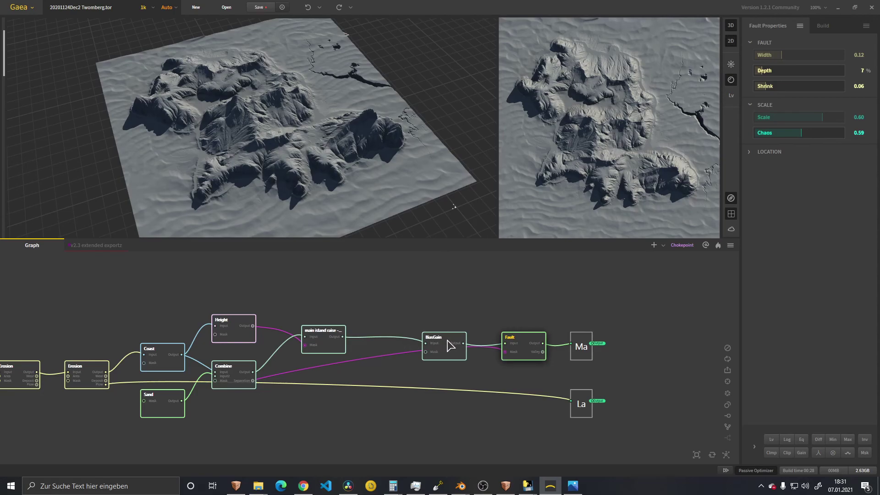
pyautogui.click(448, 345)
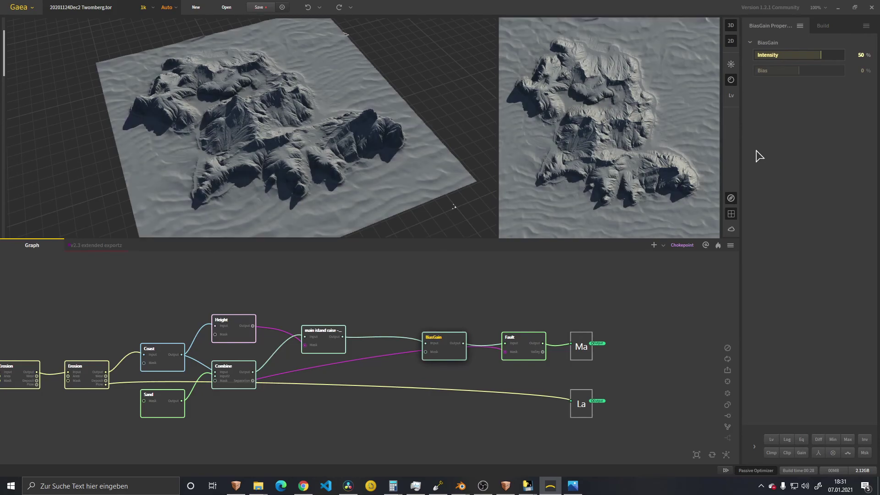
pyautogui.scroll(-3, 377, 177)
pyautogui.moveTo(377, 177); pyautogui.dragTo(372, 132)
pyautogui.scroll(5, 304, 147)
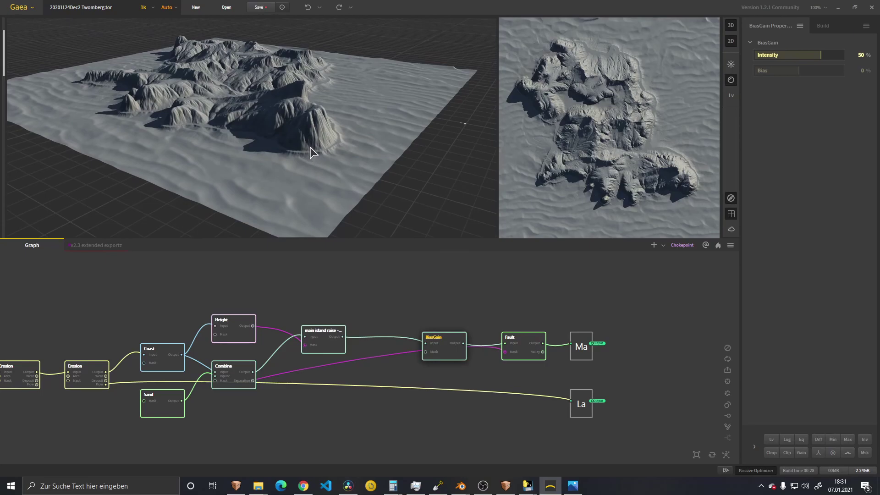
pyautogui.moveTo(263, 178); pyautogui.dragTo(314, 147)
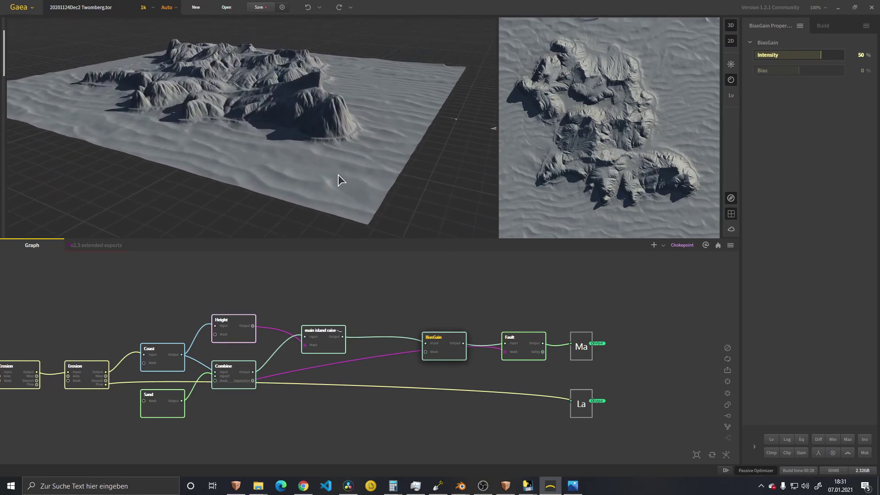
# Step: Return to the Fault node and inspect its large crack up close and from beneath the terrain
pyautogui.click(523, 345)
pyautogui.scroll(6, 335, 128)
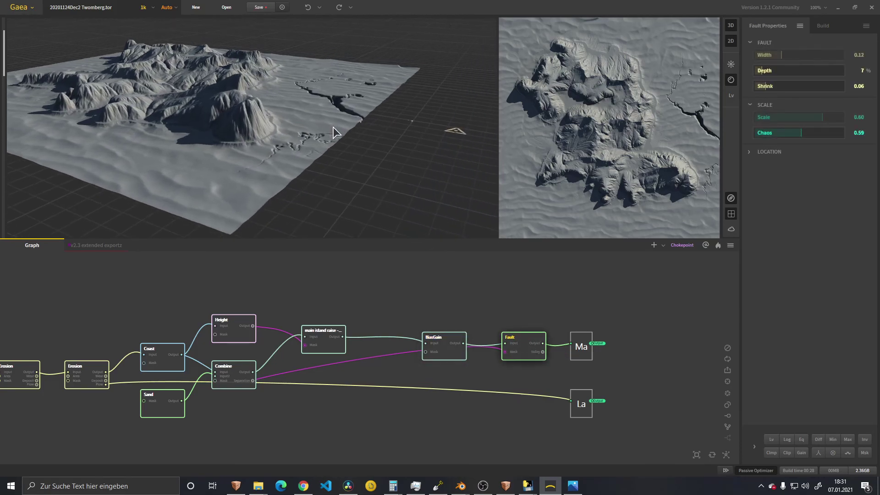
pyautogui.moveTo(309, 190); pyautogui.dragTo(310, 175, button='middle')
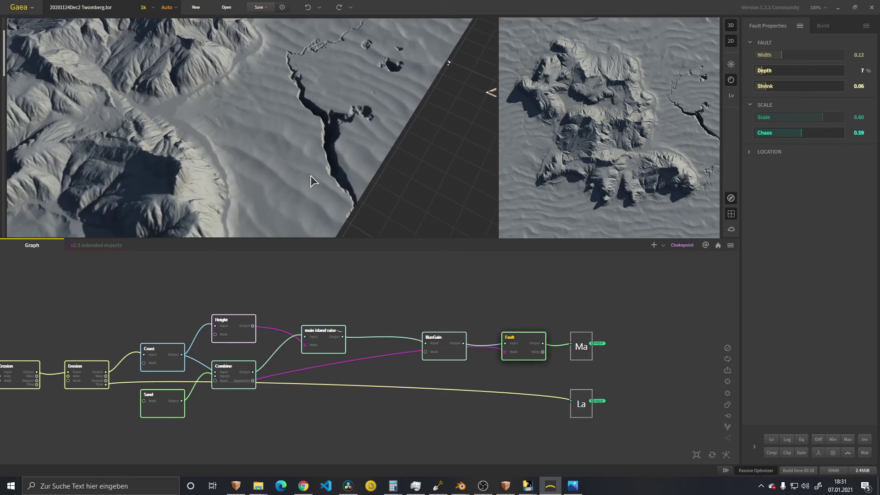
pyautogui.moveTo(359, 206); pyautogui.dragTo(326, 129)
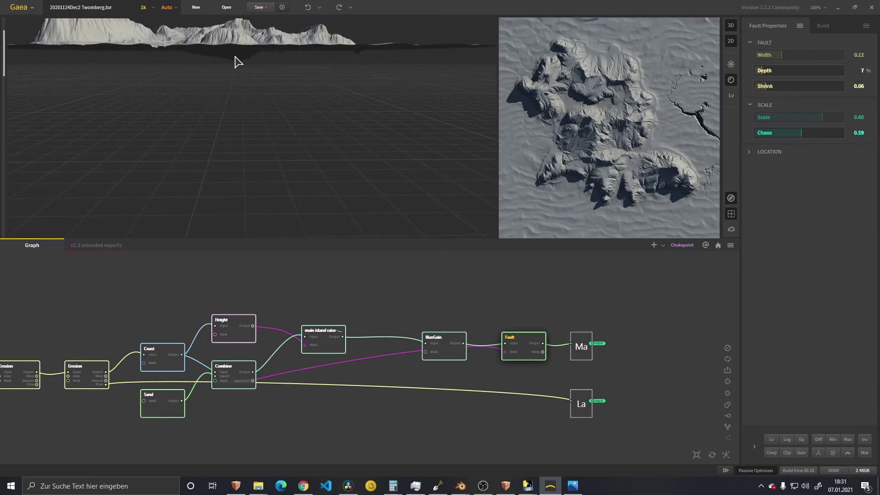
pyautogui.moveTo(236, 63); pyautogui.dragTo(321, 59)
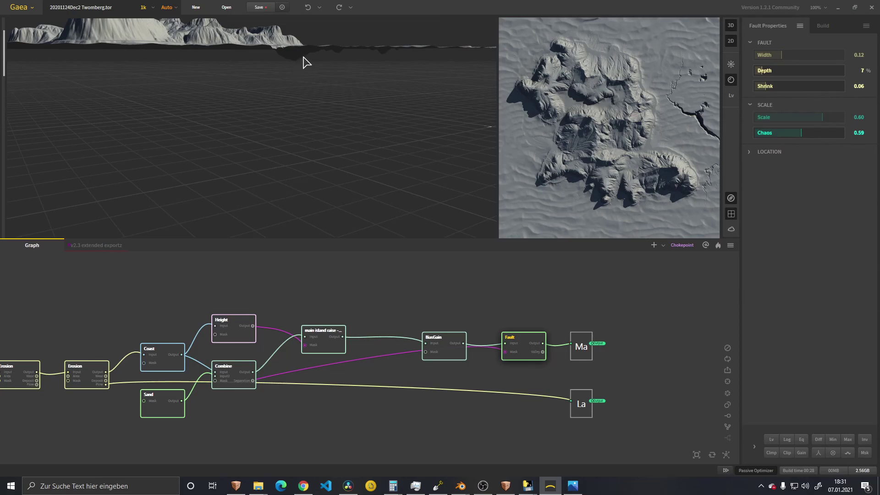
pyautogui.moveTo(305, 54); pyautogui.dragTo(307, 86)
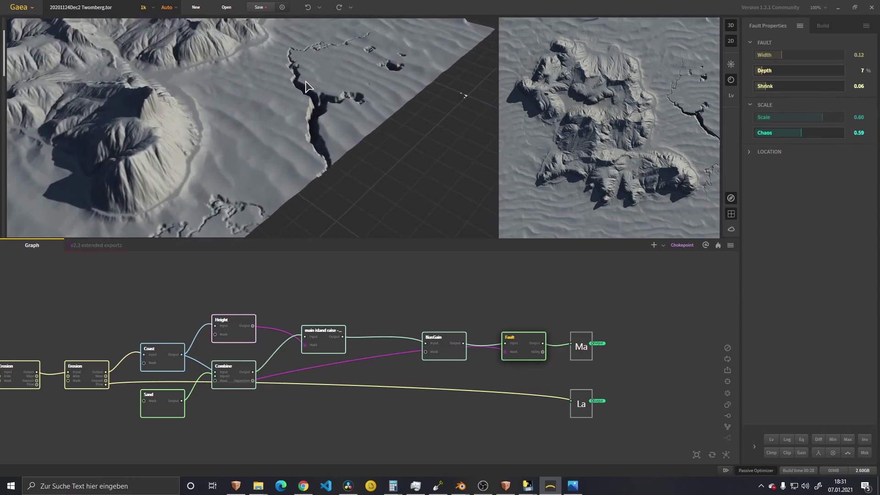
# Step: Examine the Fault output's mountain slopes and shoreline up close on the side of the island with the cracks
pyautogui.moveTo(210, 101); pyautogui.dragTo(255, 128)
pyautogui.scroll(-3, 265, 121)
pyautogui.moveTo(294, 97); pyautogui.dragTo(291, 123, button='middle')
pyautogui.moveTo(291, 190); pyautogui.dragTo(238, 200)
pyautogui.scroll(5, 237, 200)
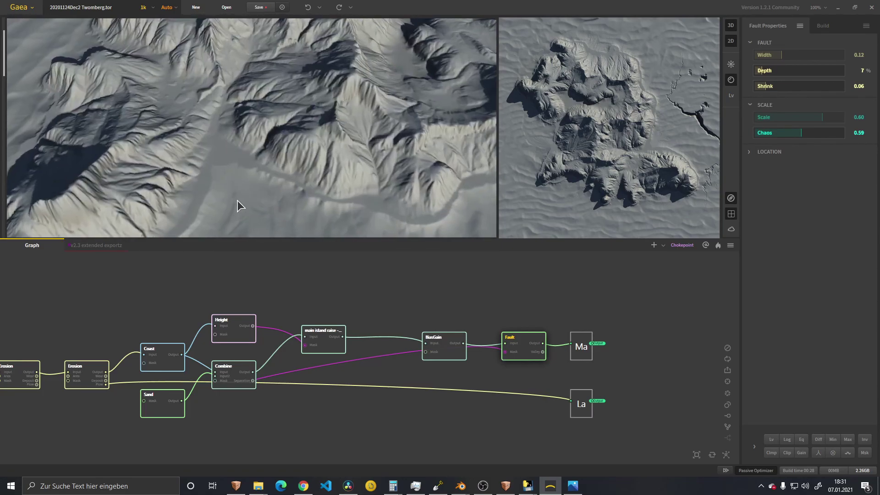
pyautogui.moveTo(348, 212); pyautogui.dragTo(273, 178)
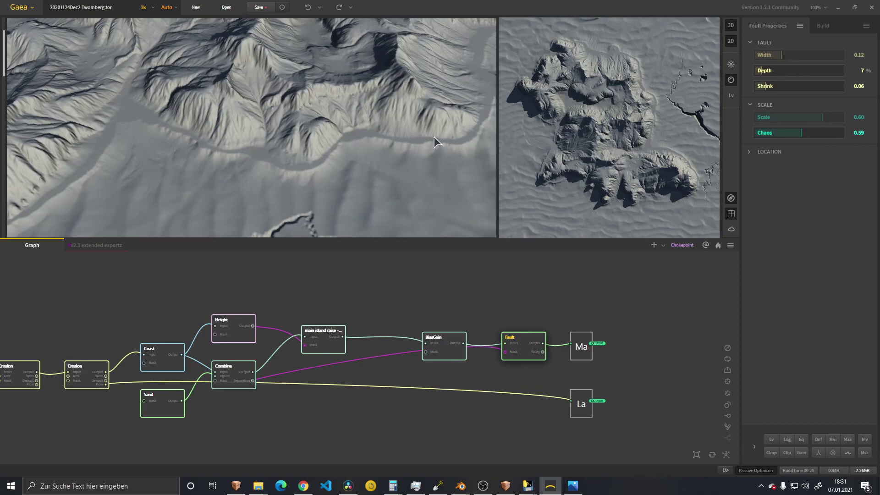
# Step: Check the mapoutput chokepoint and trace the second Erosion node's Flow output to the last erosion node chokepoint
pyautogui.click(583, 352)
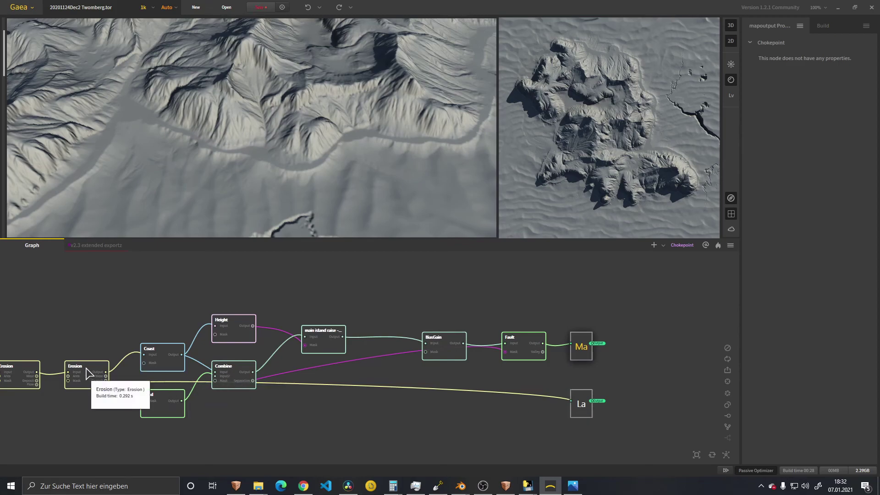
pyautogui.click(104, 387)
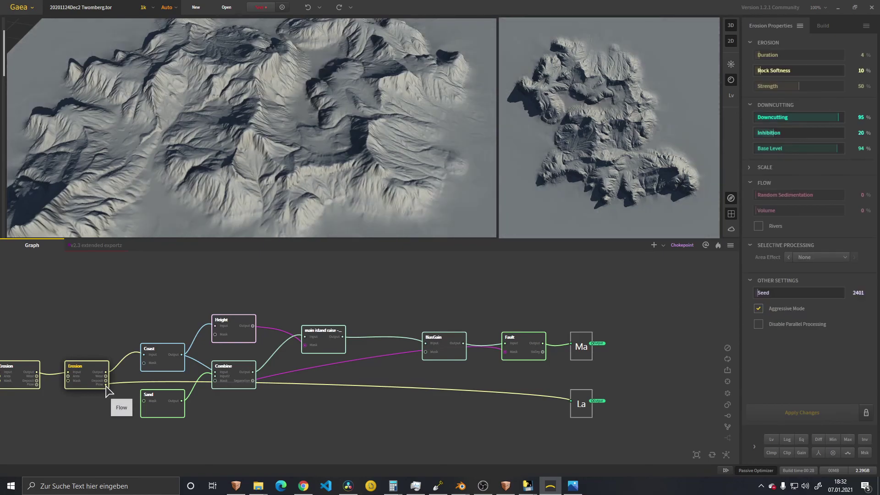
pyautogui.click(584, 403)
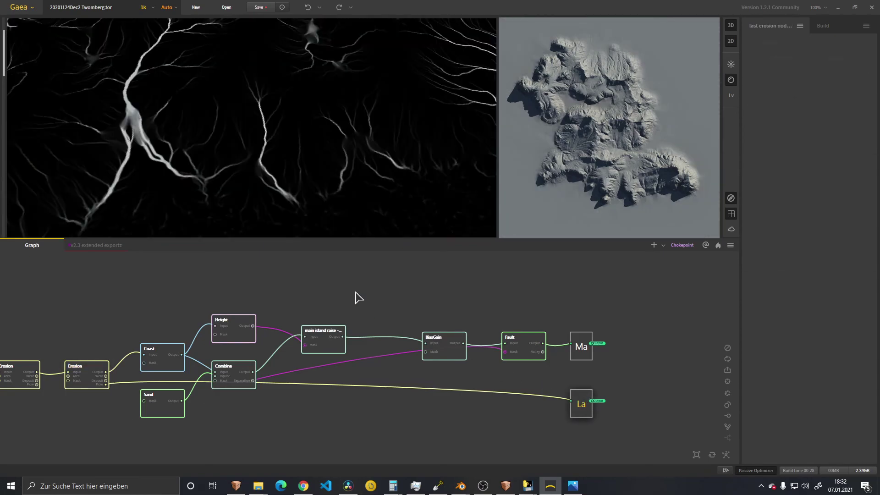
# Step: Inspect the flow lines of the last erosion node chokepoint across the island, in overview and up close
pyautogui.moveTo(283, 139); pyautogui.dragTo(248, 146)
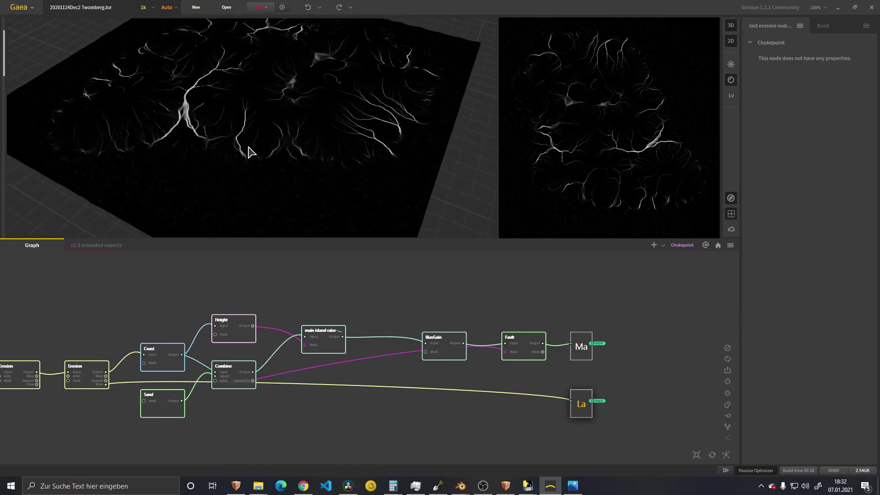
pyautogui.scroll(3, 262, 101)
pyautogui.moveTo(261, 102); pyautogui.dragTo(269, 122, button='middle')
pyautogui.scroll(3, 270, 124)
pyautogui.moveTo(269, 123); pyautogui.dragTo(292, 182)
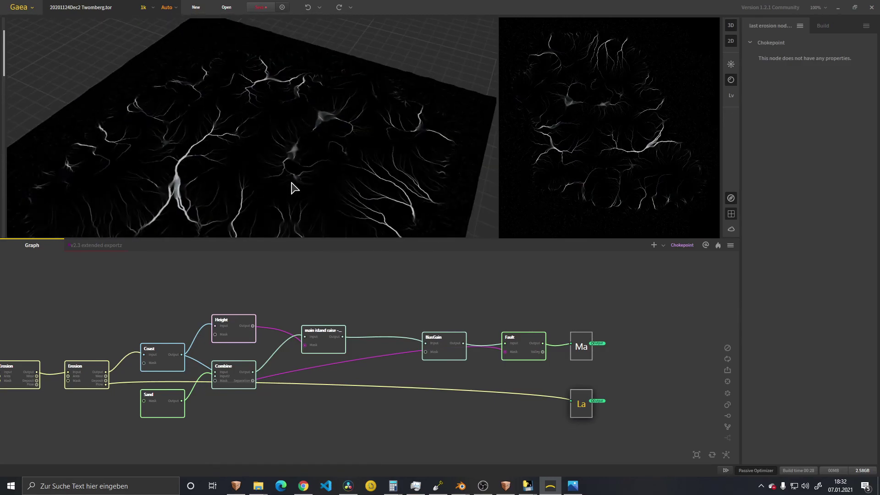
pyautogui.moveTo(299, 212)
pyautogui.mouseDown()
pyautogui.moveTo(299, 200)
pyautogui.moveTo(303, 223)
pyautogui.mouseUp()
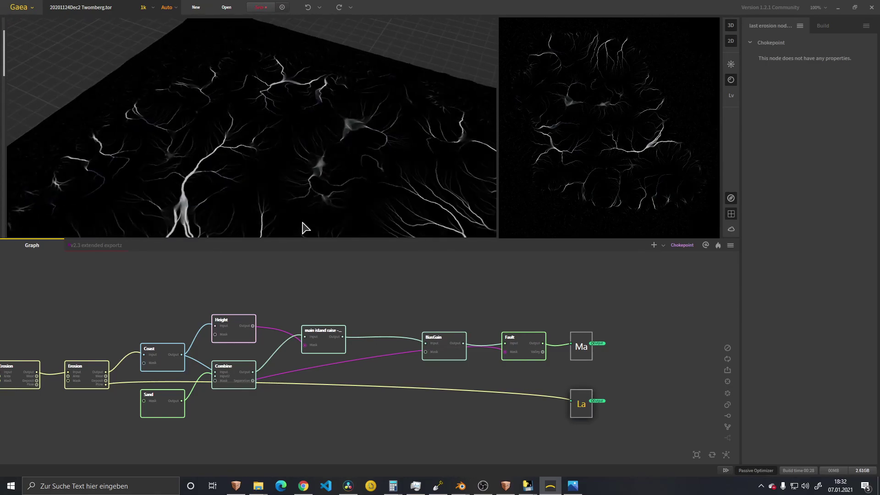
# Step: Open the v2.3 extended exportz graph and view its complete node network
pyautogui.click(96, 246)
pyautogui.scroll(3, 312, 303)
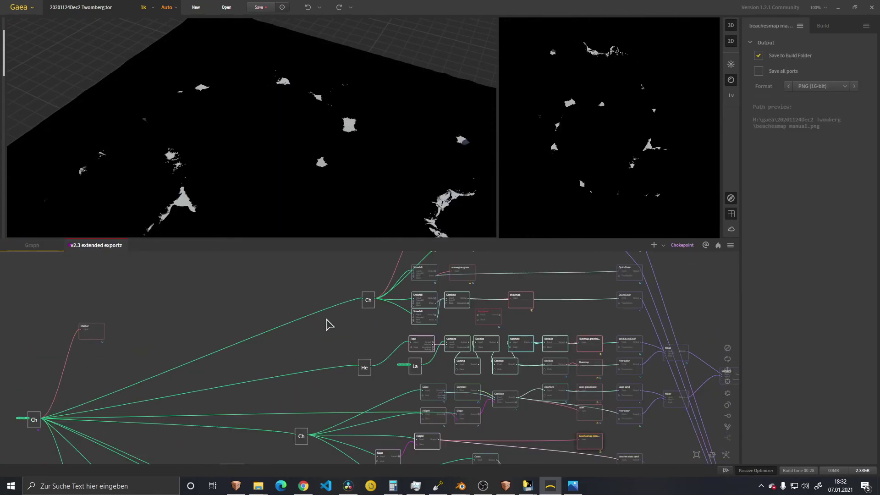
pyautogui.scroll(-5, 316, 348)
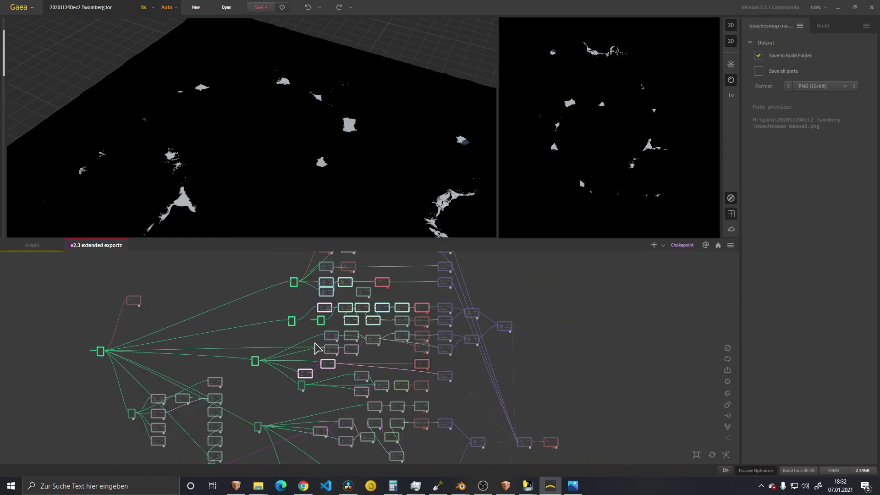
pyautogui.scroll(-2, 365, 442)
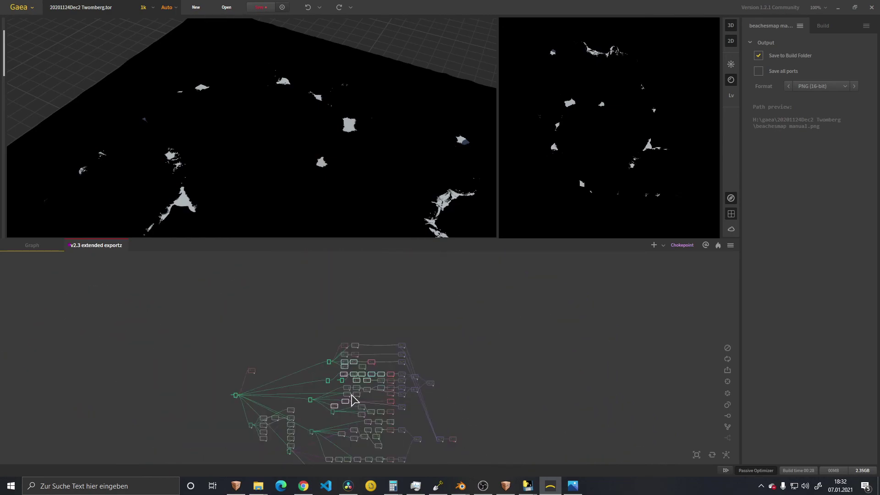
pyautogui.scroll(-1, 352, 400)
pyautogui.moveTo(352, 415); pyautogui.dragTo(352, 379, button='middle')
pyautogui.scroll(2, 352, 405)
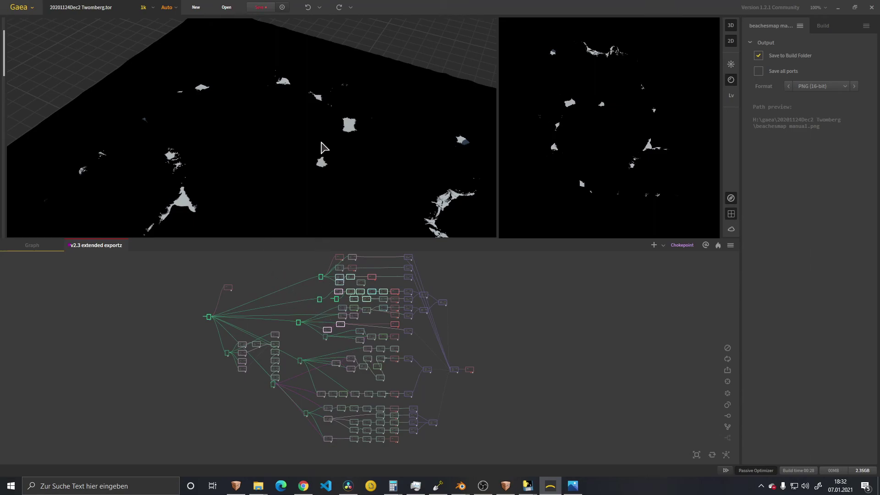
# Step: Inspect the manual beaches map in 3D and look closely at the export graph's heightmap and Snowfall branches
pyautogui.scroll(2, 331, 153)
pyautogui.moveTo(331, 154)
pyautogui.mouseDown()
pyautogui.moveTo(320, 171)
pyautogui.moveTo(359, 122)
pyautogui.moveTo(339, 148)
pyautogui.mouseUp()
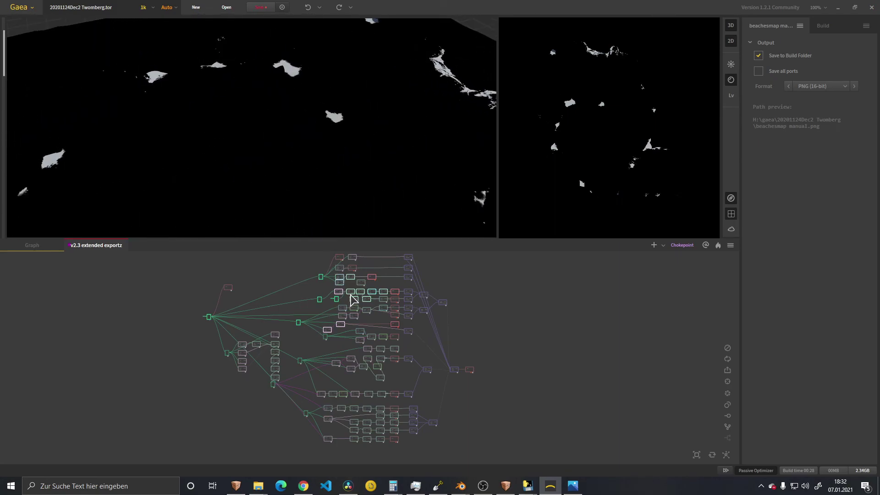
pyautogui.scroll(5, 354, 301)
pyautogui.scroll(3, 343, 381)
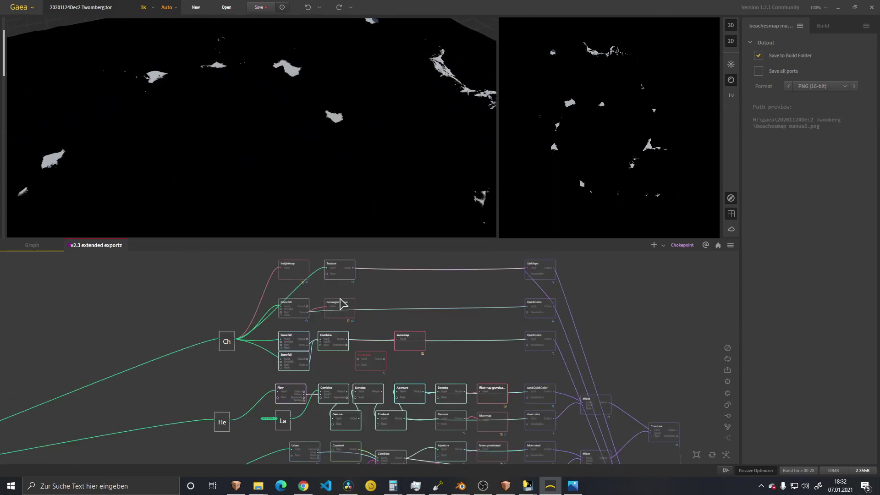
# Step: Select the Combine node joining the two Snowfall nodes and inspect its snow cover on the 3D terrain
pyautogui.scroll(3, 346, 321)
pyautogui.click(316, 367)
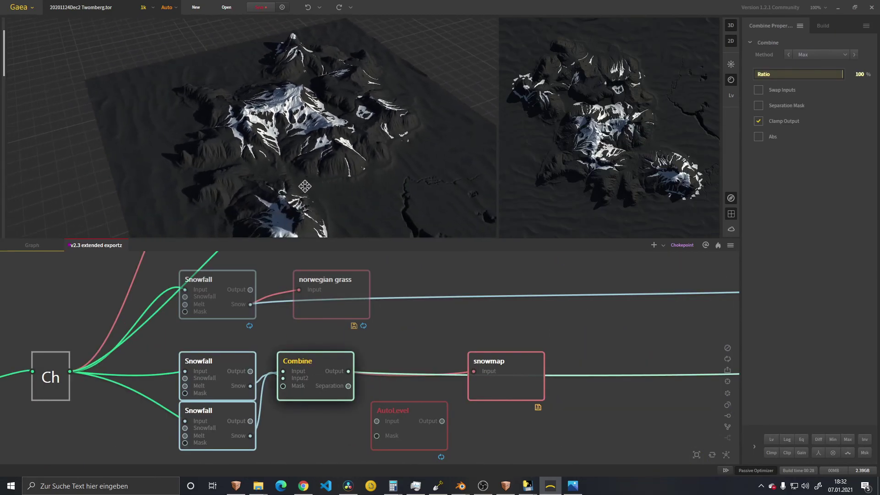
pyautogui.moveTo(331, 182); pyautogui.dragTo(238, 125)
pyautogui.moveTo(203, 152); pyautogui.dragTo(201, 182, button='middle')
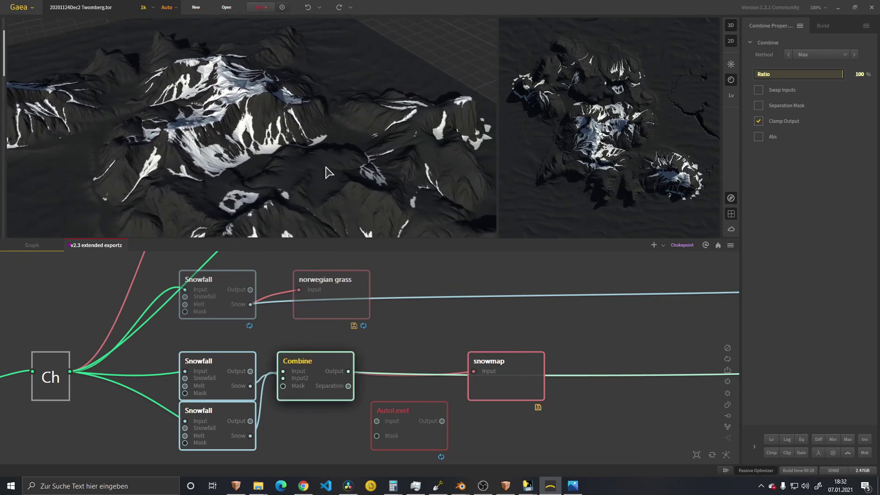
pyautogui.moveTo(326, 172); pyautogui.dragTo(342, 170)
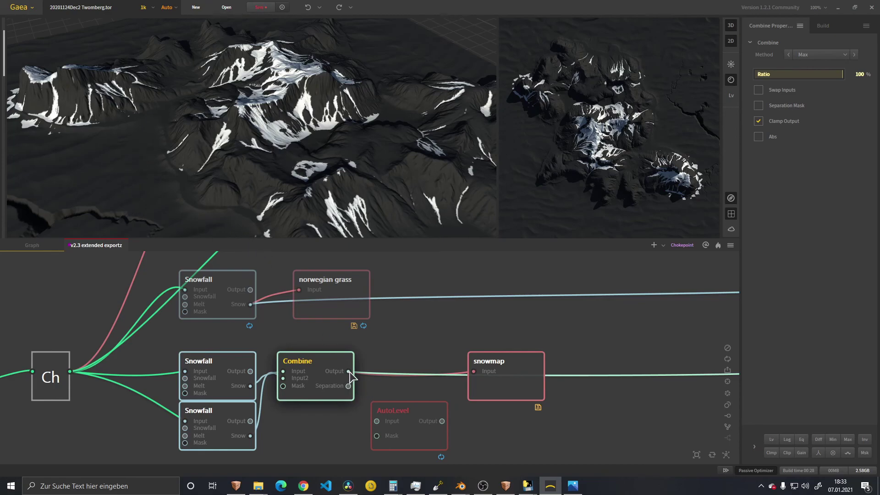
# Step: Route the Snowfall Combine node's output through the AutoLevel node into the snowmap node
pyautogui.moveTo(349, 371); pyautogui.dragTo(377, 422)
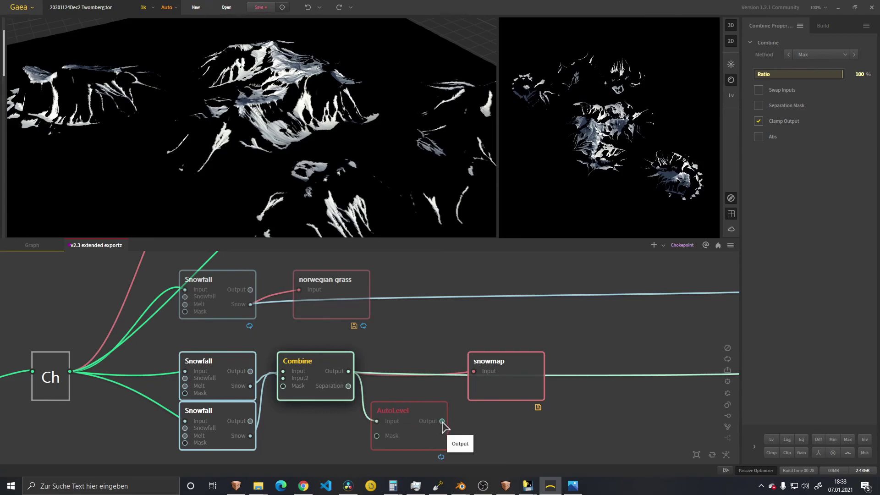
pyautogui.scroll(-5, 263, 143)
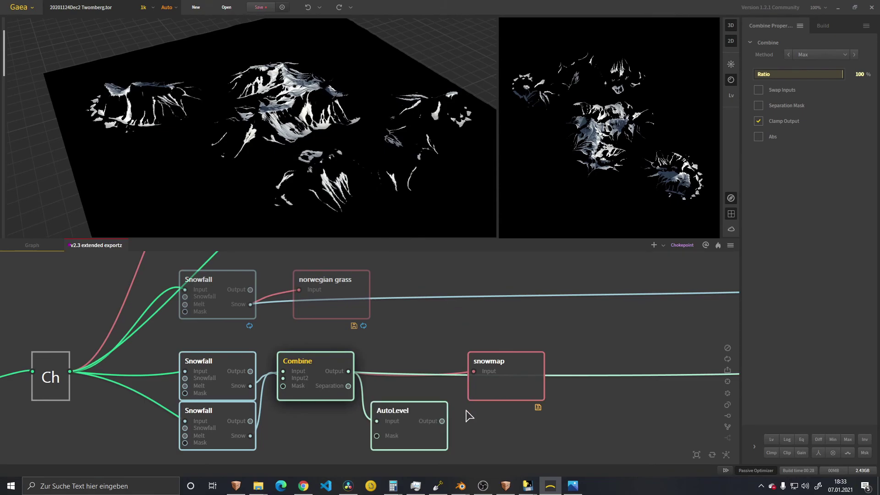
pyautogui.moveTo(442, 421); pyautogui.dragTo(467, 367)
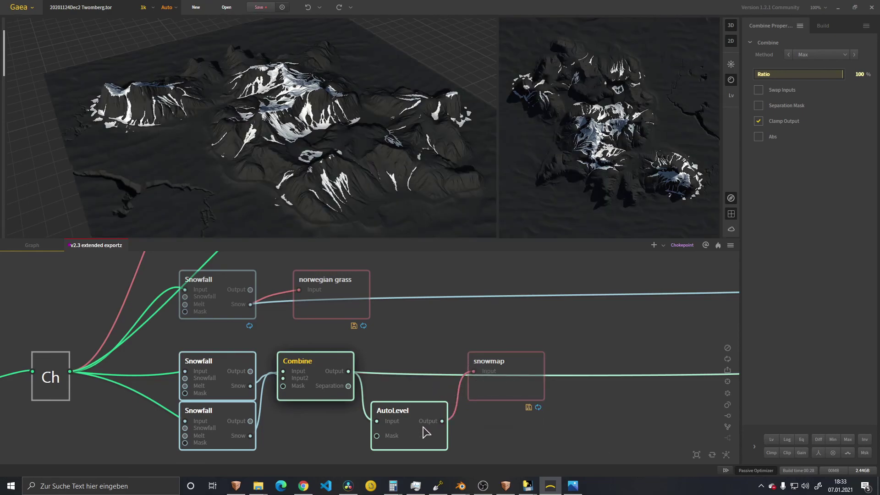
# Step: Select the AutoLevel node and inspect its snow mask from several 3D angles and in the 2D view
pyautogui.click(431, 409)
pyautogui.moveTo(358, 184); pyautogui.dragTo(397, 204)
pyautogui.scroll(2, 338, 178)
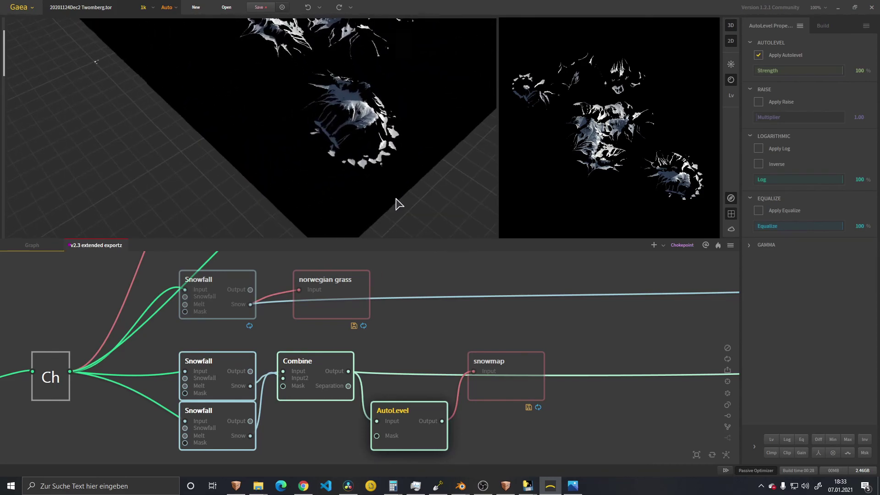
pyautogui.moveTo(360, 106); pyautogui.dragTo(330, 189)
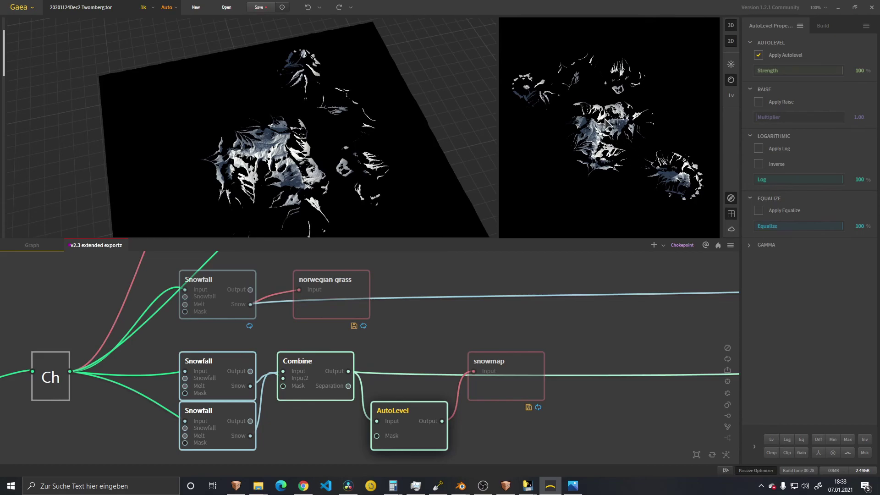
pyautogui.scroll(-3, 607, 124)
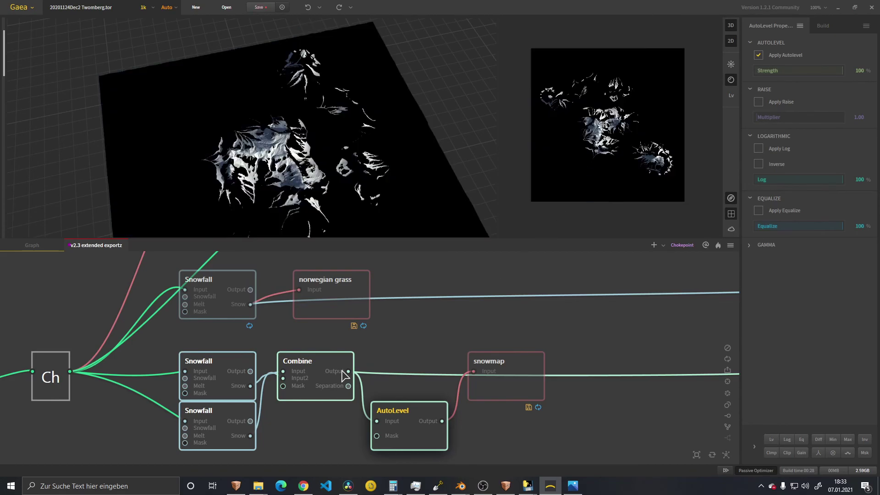
# Step: Compare the chokepoint's terrain with the AutoLevel node's snow mask, examining the mask closely in the 2D and 3D views
pyautogui.click(59, 396)
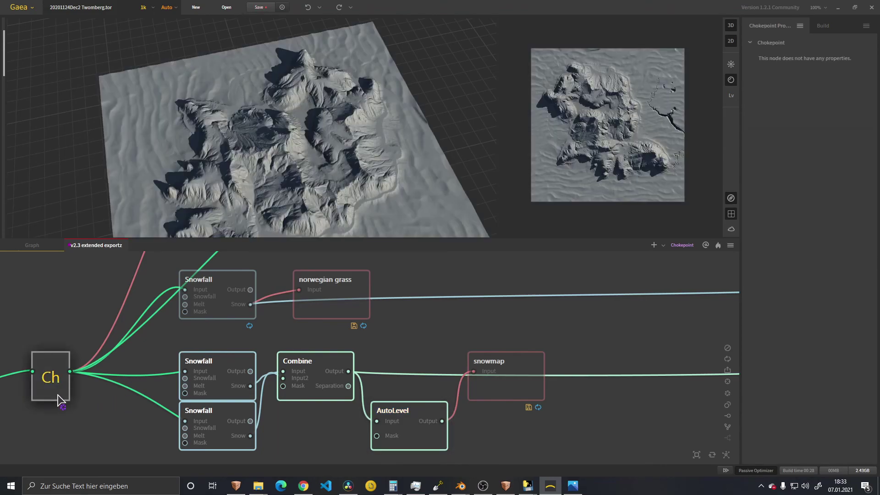
pyautogui.click(419, 425)
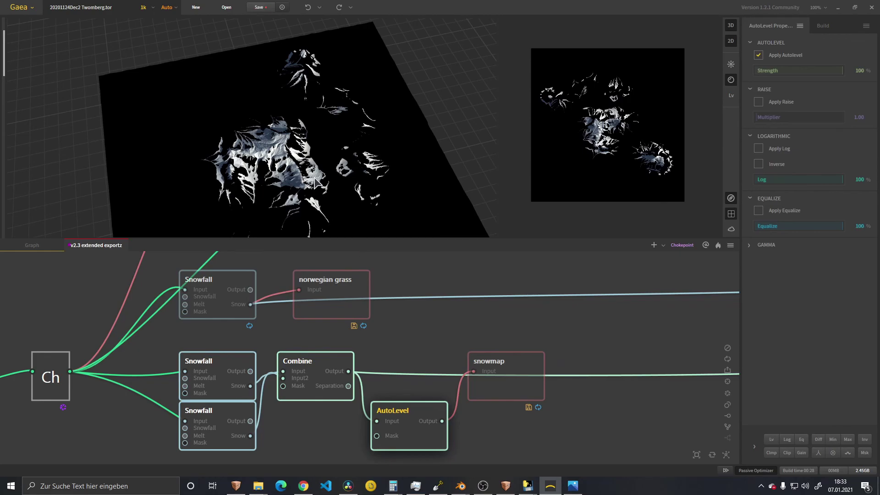
pyautogui.scroll(5, 608, 145)
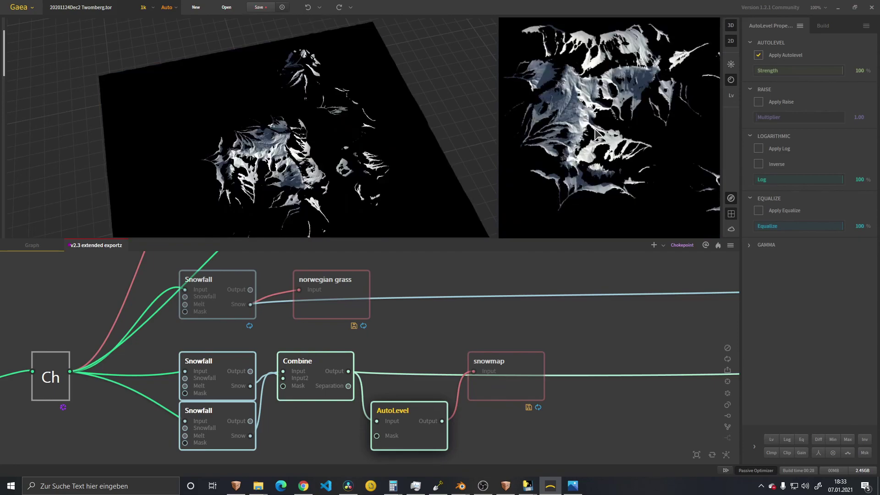
pyautogui.scroll(-5, 599, 134)
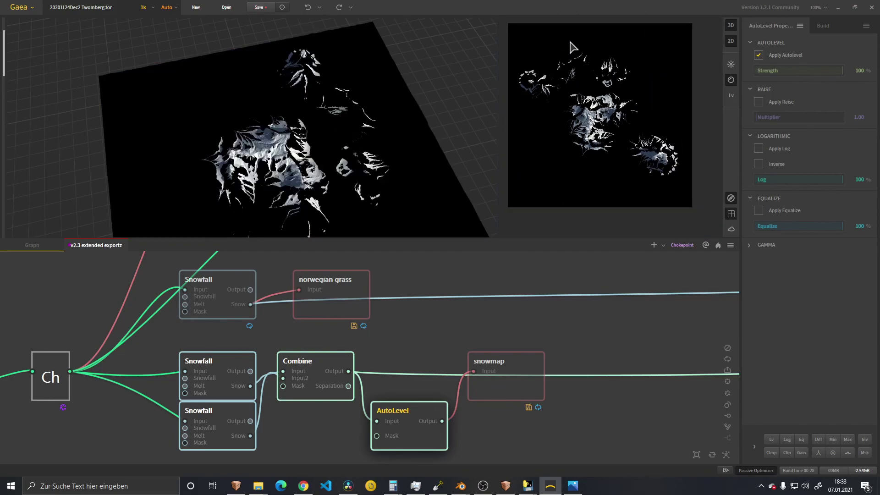
pyautogui.scroll(4, 323, 202)
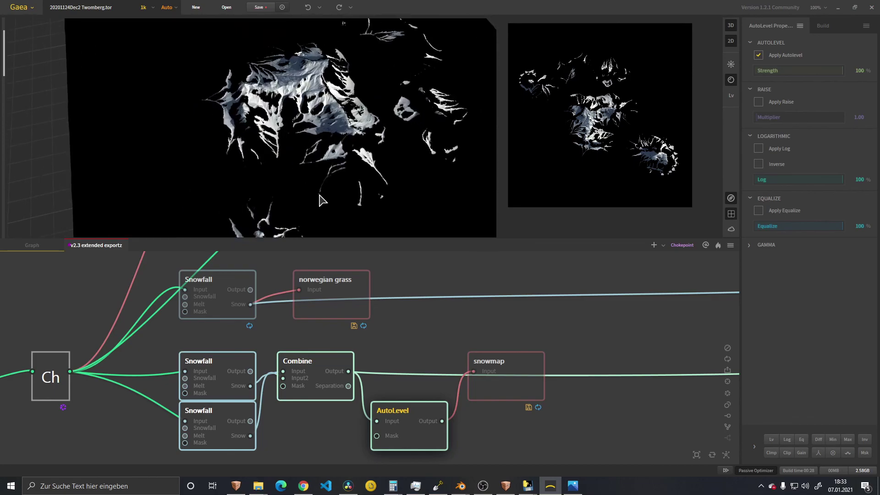
pyautogui.moveTo(321, 196); pyautogui.dragTo(347, 119)
pyautogui.moveTo(281, 71); pyautogui.dragTo(281, 163)
pyautogui.scroll(-4, 332, 369)
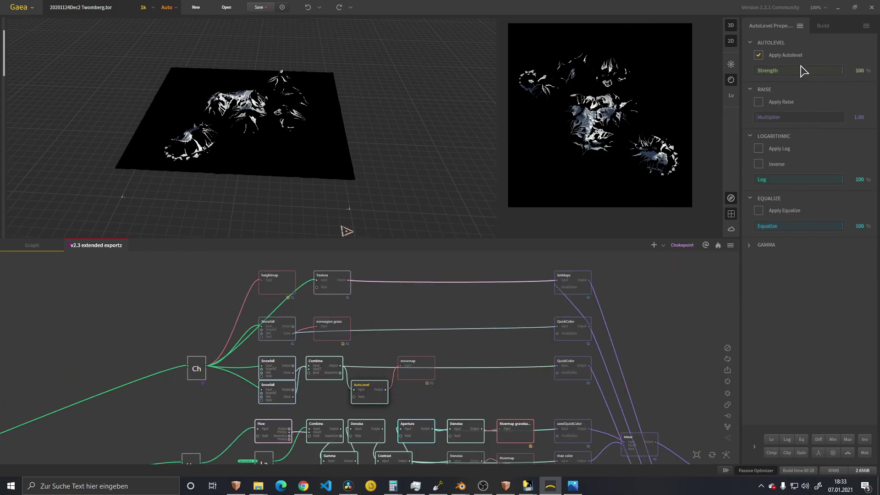
# Step: Open the build settings and review the list of map files to save, from the Mesher to the colormap
pyautogui.click(822, 26)
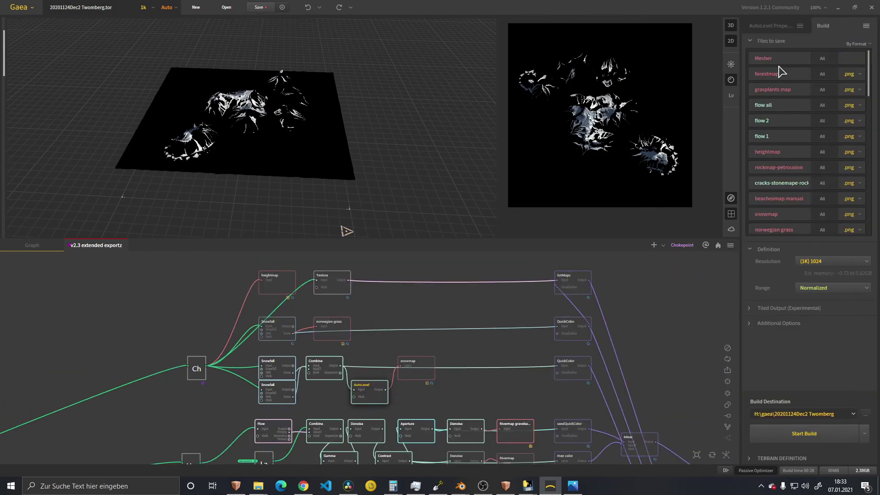
pyautogui.scroll(-1, 778, 67)
pyautogui.scroll(-4, 781, 138)
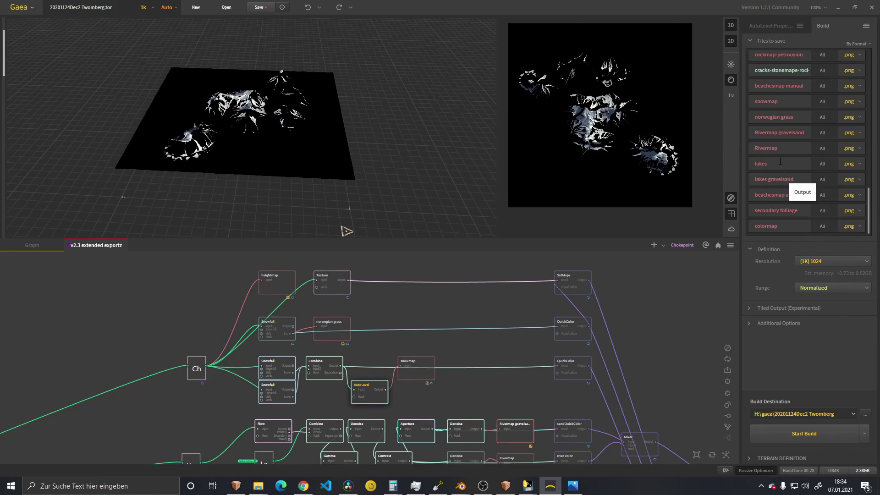
pyautogui.scroll(1, 784, 158)
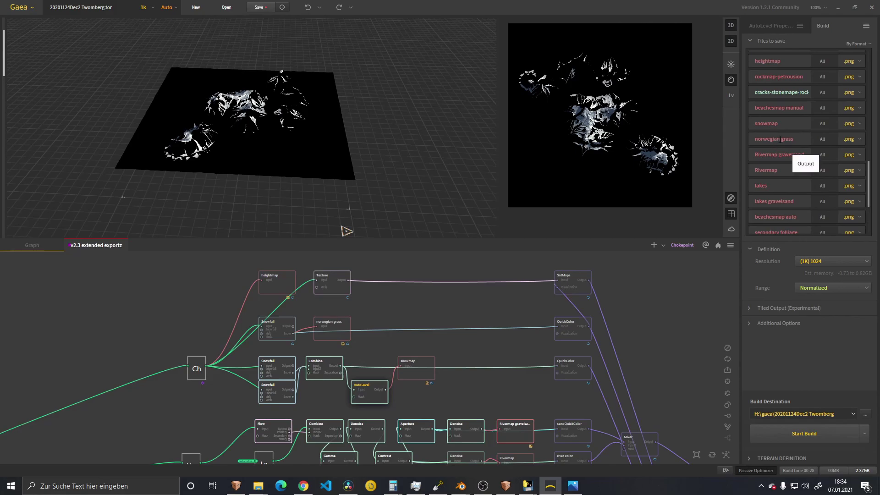
pyautogui.scroll(1, 785, 133)
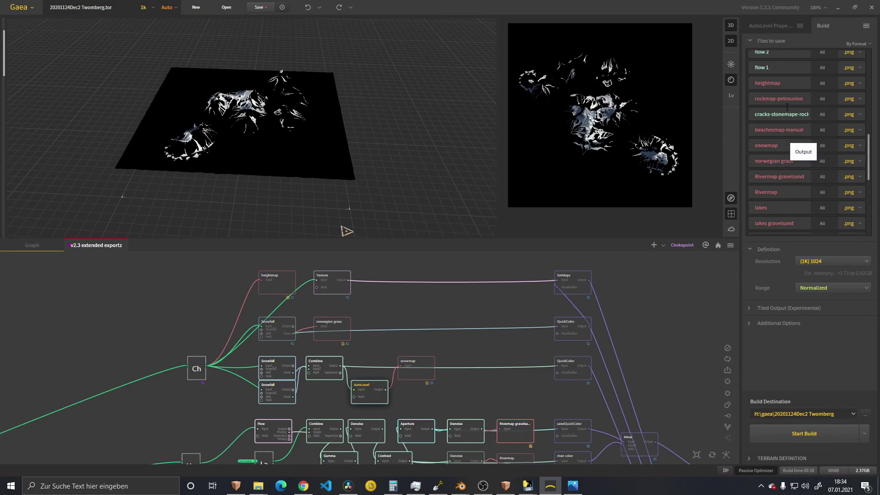
pyautogui.scroll(1, 783, 98)
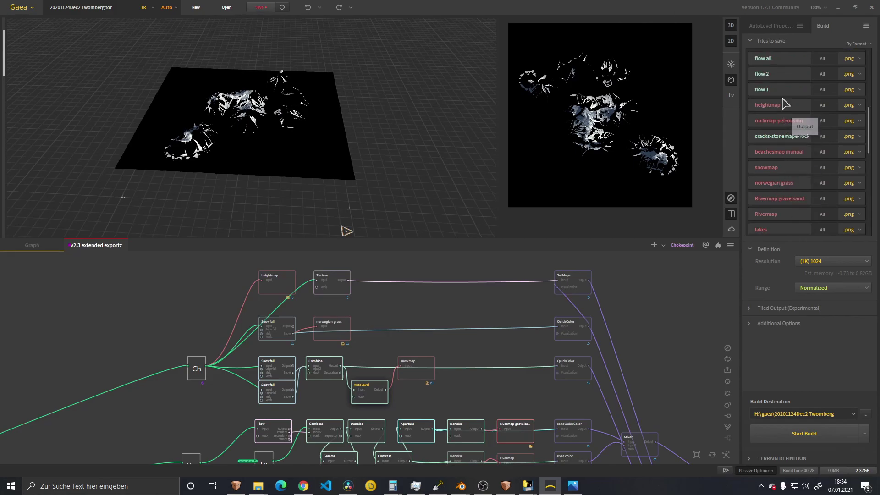
pyautogui.scroll(-3, 461, 371)
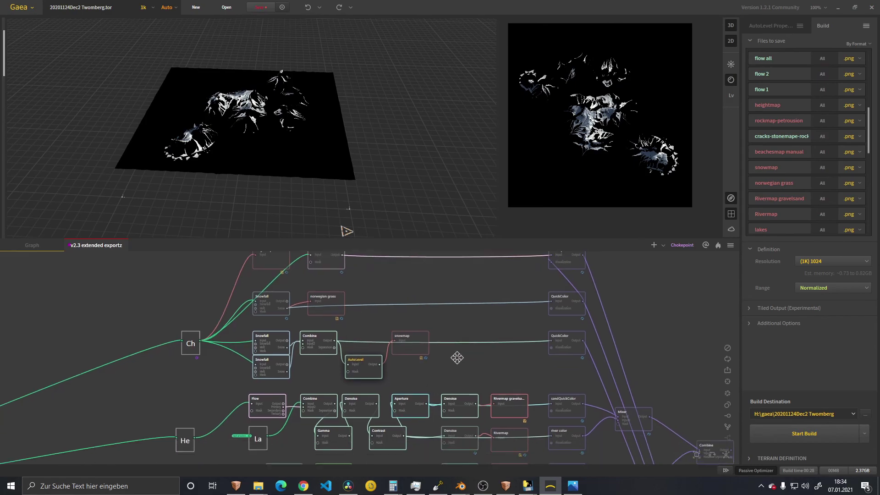
# Step: Set the build range to Raw
pyautogui.moveTo(478, 452); pyautogui.dragTo(453, 348, button='middle')
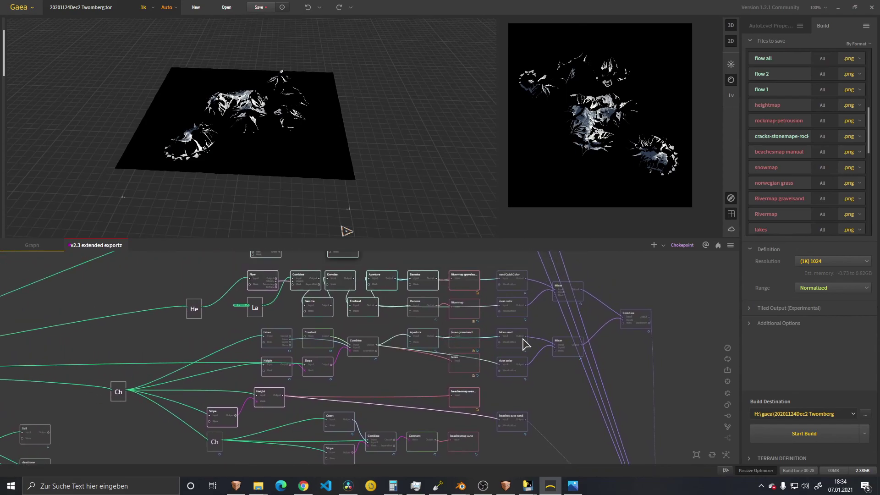
pyautogui.click(806, 290)
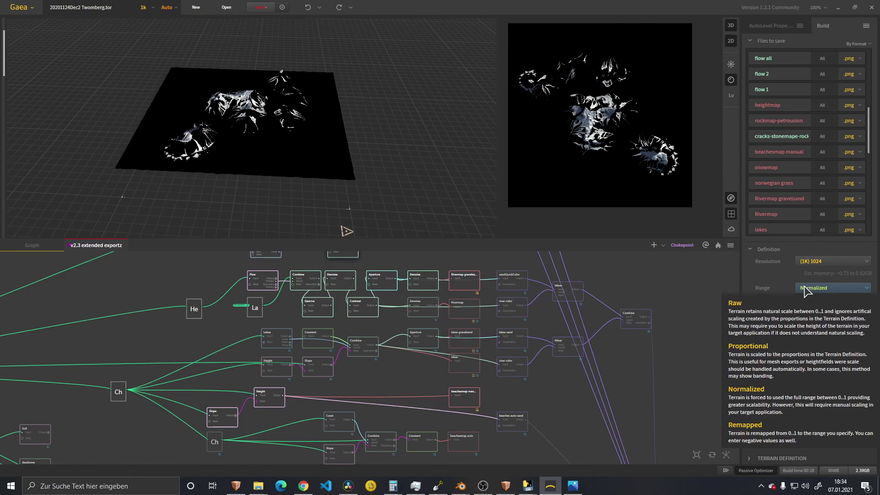
pyautogui.click(759, 308)
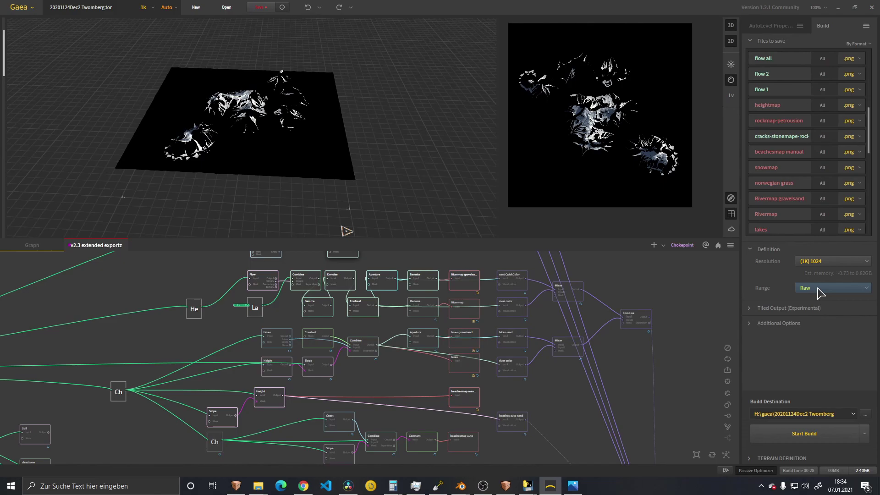
# Step: Examine the snowmap and Rivermap branches of the export graph, with the AutoLevel connection up close
pyautogui.moveTo(299, 291); pyautogui.dragTo(303, 315, button='middle')
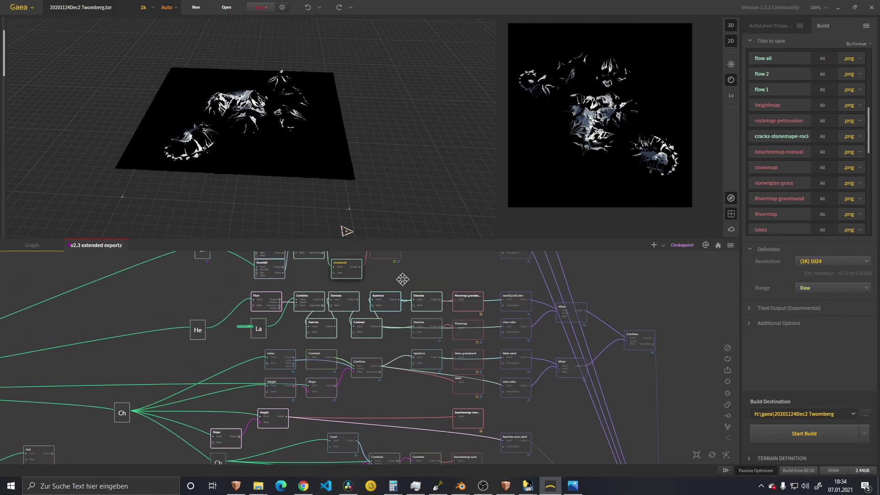
pyautogui.moveTo(403, 279); pyautogui.dragTo(403, 300, button='middle')
pyautogui.scroll(1, 403, 301)
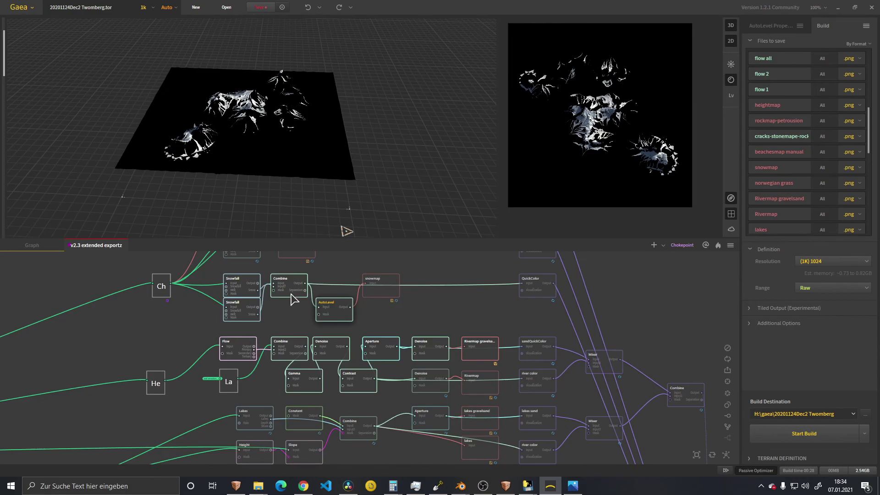
pyautogui.scroll(1, 293, 299)
pyautogui.moveTo(295, 318); pyautogui.dragTo(291, 338, button='middle')
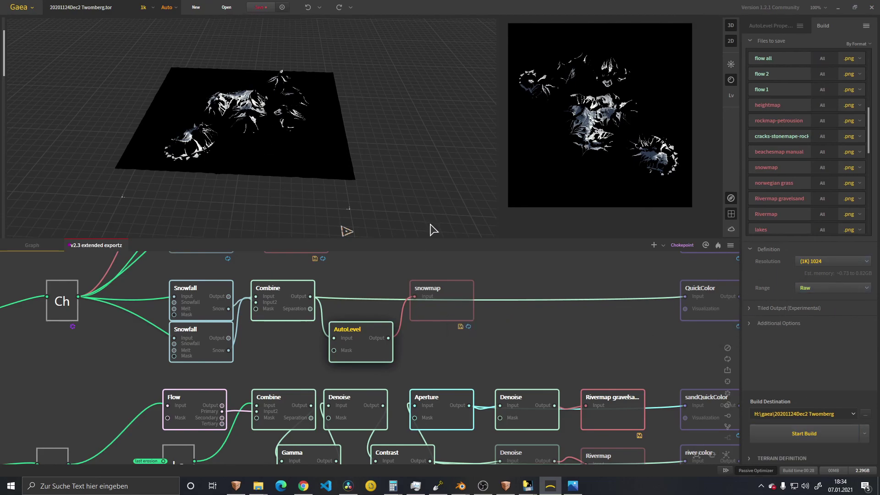
# Step: Switch to WorldPainter, open its custom brushes folder and go into the 20201124Dec2 Twomberg subfolder
pyautogui.click(438, 486)
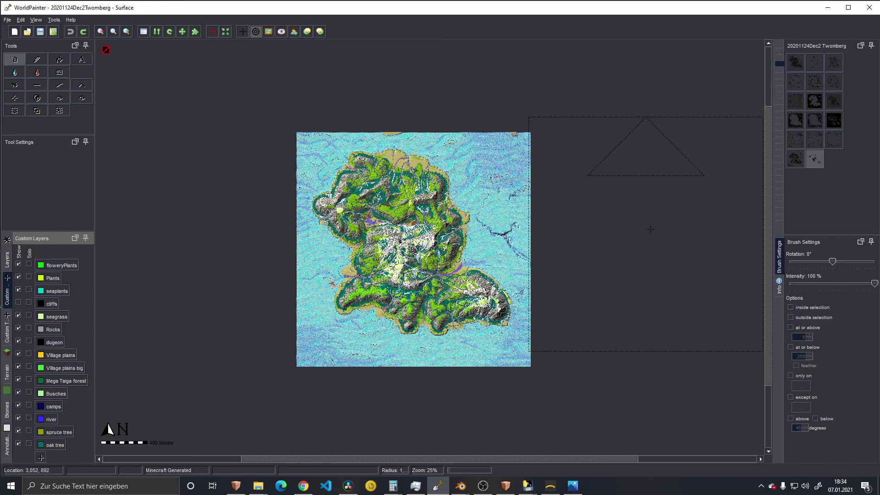
pyautogui.click(54, 20)
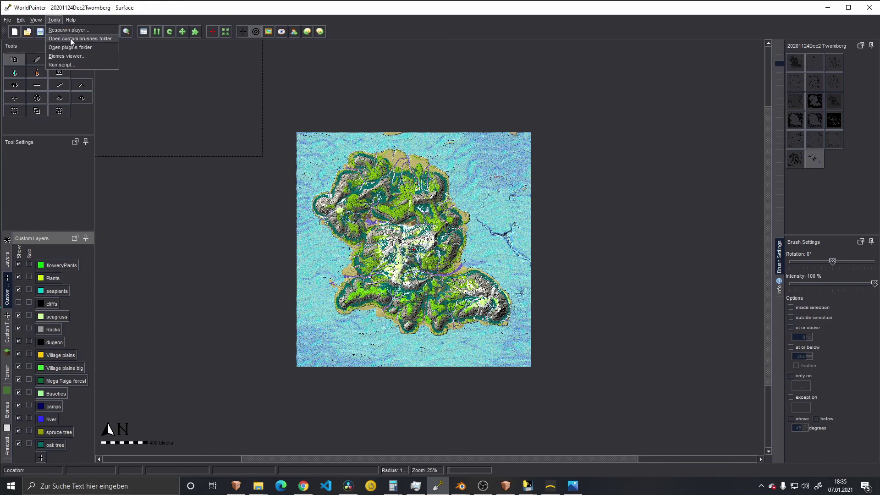
pyautogui.click(109, 39)
pyautogui.moveTo(591, 160)
pyautogui.mouseDown()
pyautogui.moveTo(341, 95)
pyautogui.moveTo(281, 95)
pyautogui.mouseUp()
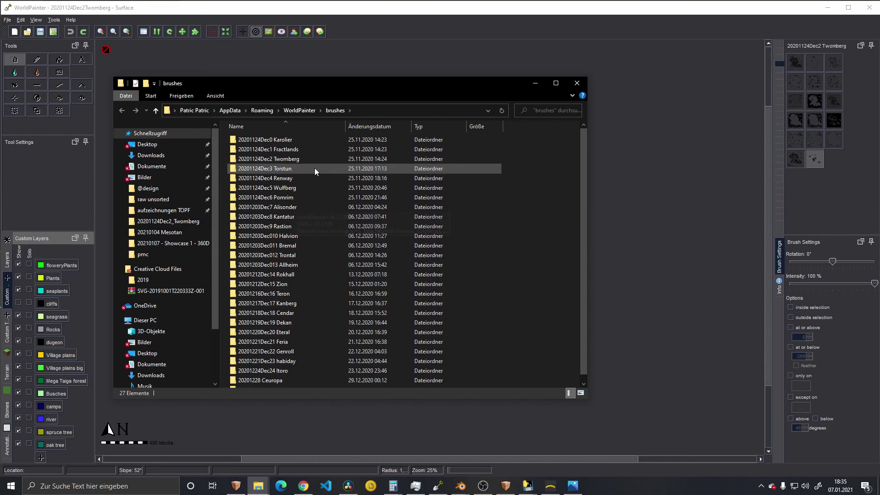
pyautogui.doubleClick(285, 160)
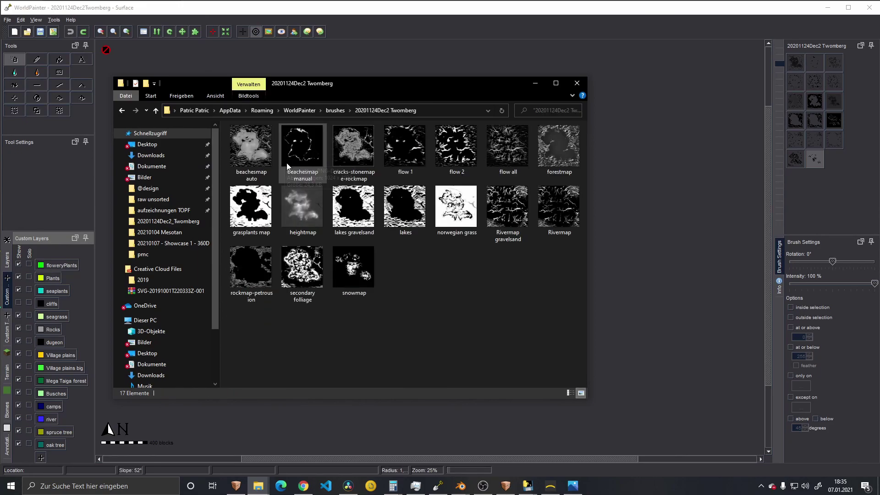
# Step: Open the exported snowmap image from the brushes folder and inspect its snow areas enlarged
pyautogui.click(235, 154)
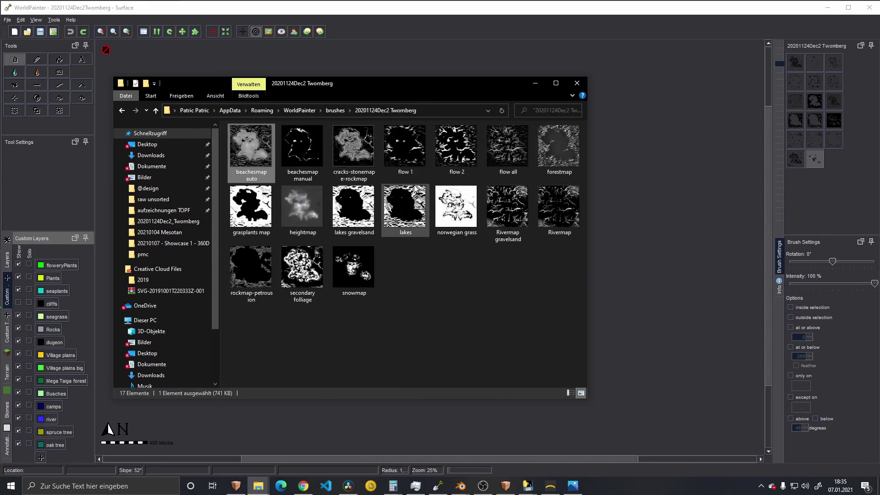
pyautogui.doubleClick(361, 269)
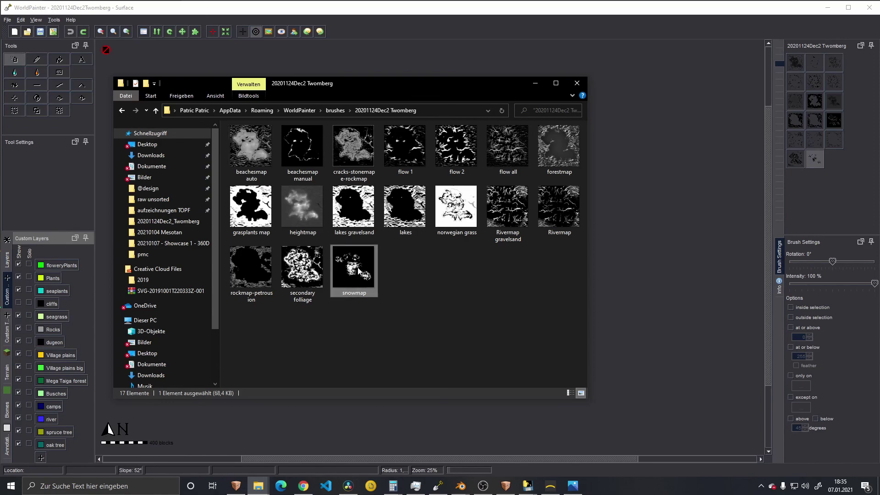
pyautogui.scroll(2, 437, 227)
pyautogui.scroll(1, 346, 222)
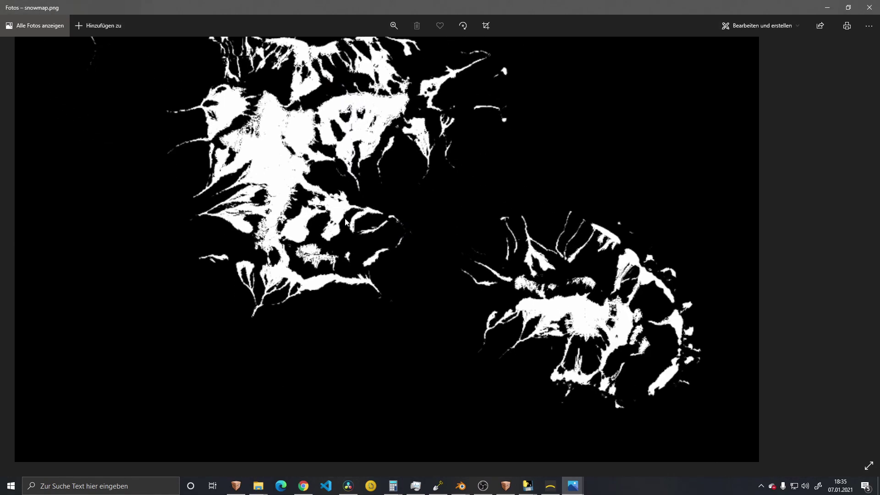
pyautogui.moveTo(345, 219); pyautogui.dragTo(557, 374)
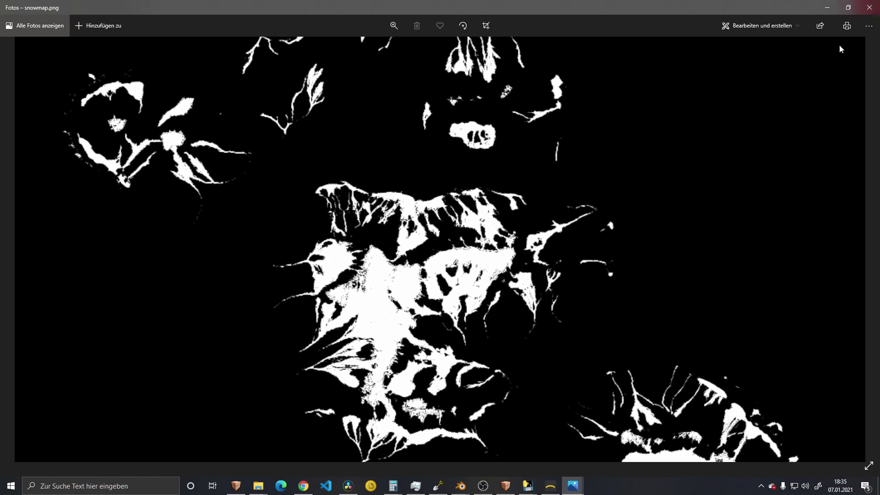
# Step: Close the snowmap image and return to the island map in WorldPainter
pyautogui.click(870, 7)
pyautogui.click(532, 85)
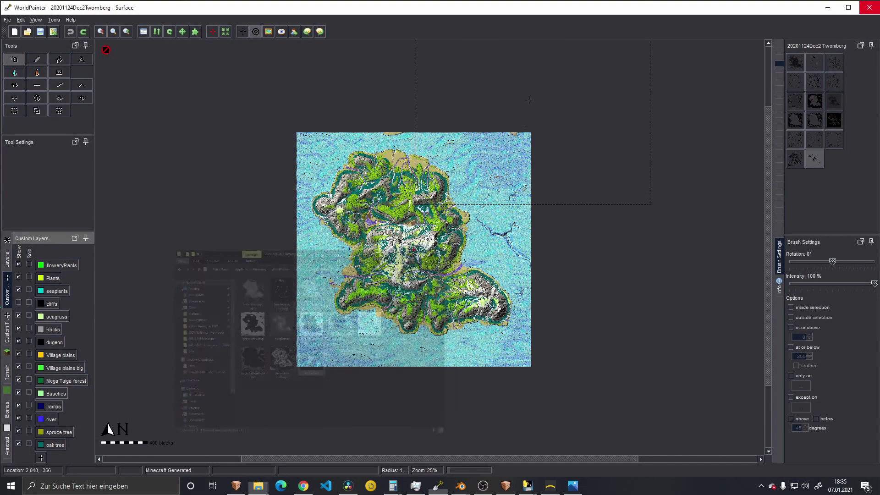
pyautogui.moveTo(384, 207); pyautogui.dragTo(385, 199, button='middle')
pyautogui.scroll(1, 412, 236)
pyautogui.scroll(-1, 412, 235)
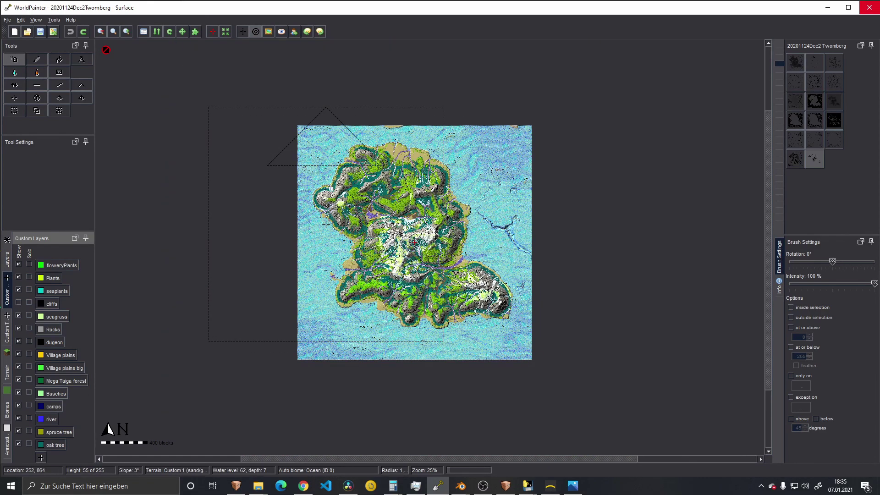
# Step: Fill the whole map with the Stone terrain type using a global operation
pyautogui.hotkey('ctrl', 'g')
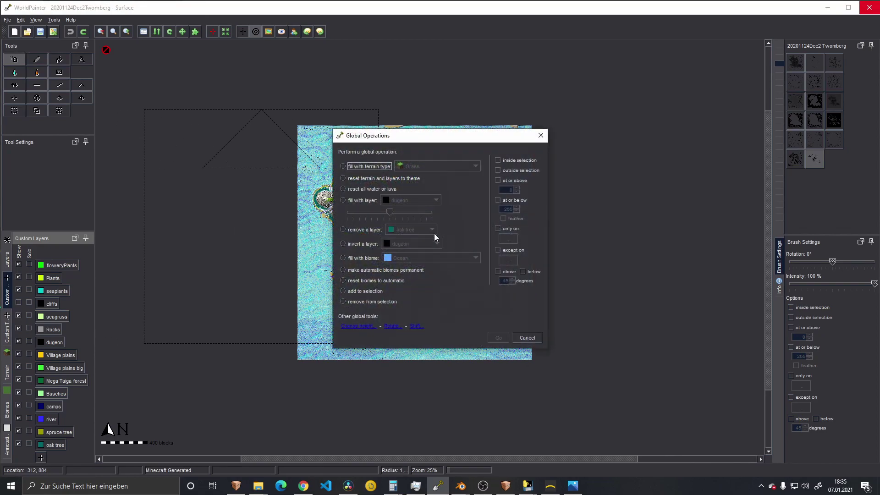
pyautogui.click(413, 166)
pyautogui.scroll(-1, 423, 235)
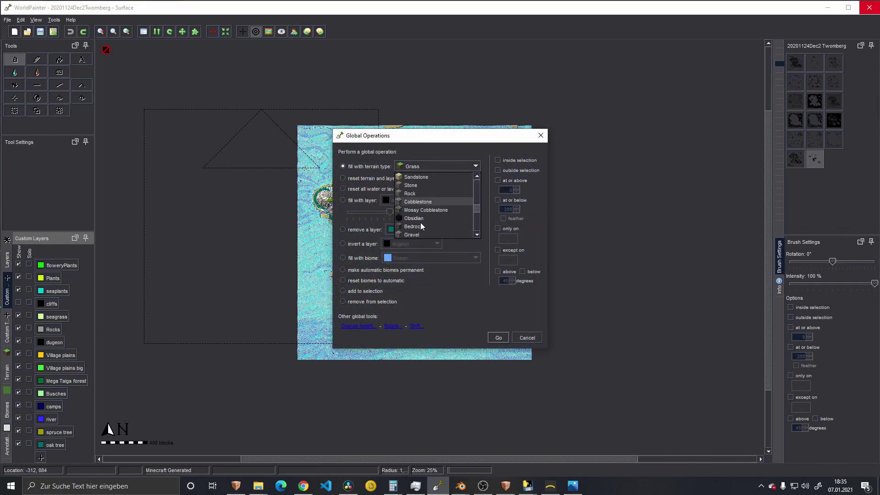
pyautogui.click(417, 187)
pyautogui.click(498, 338)
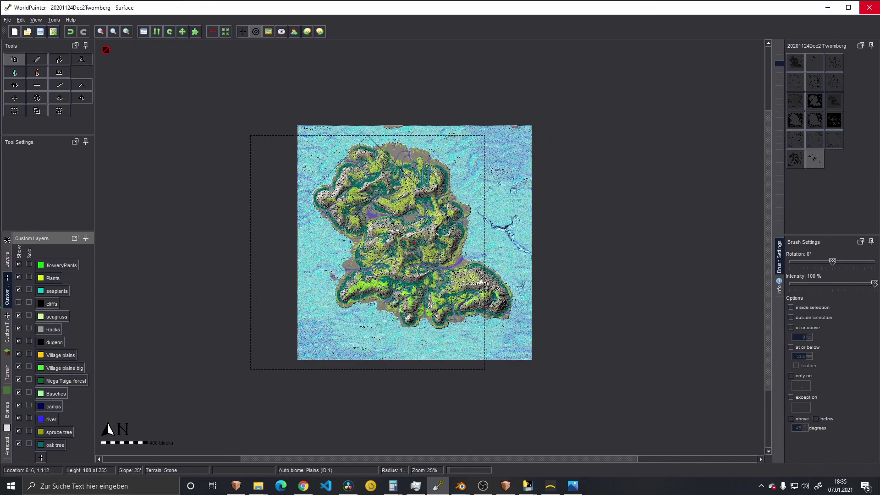
# Step: Hide every custom layer that is still shown, from floweryPlants through oak tree
pyautogui.click(18, 265)
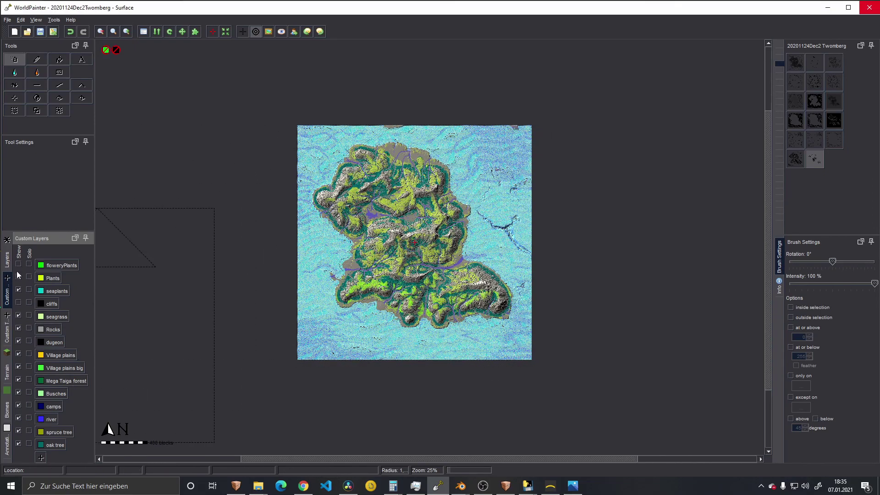
pyautogui.click(18, 278)
pyautogui.click(19, 291)
pyautogui.click(18, 316)
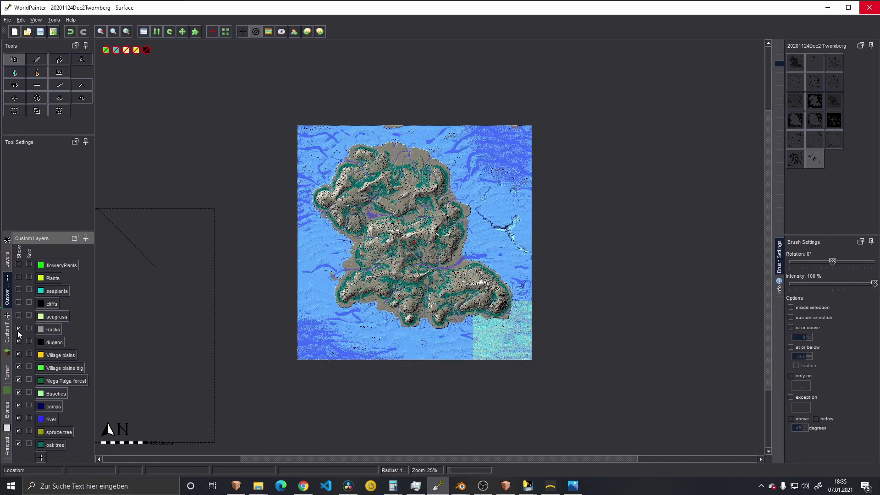
pyautogui.click(19, 329)
pyautogui.click(18, 342)
pyautogui.click(19, 354)
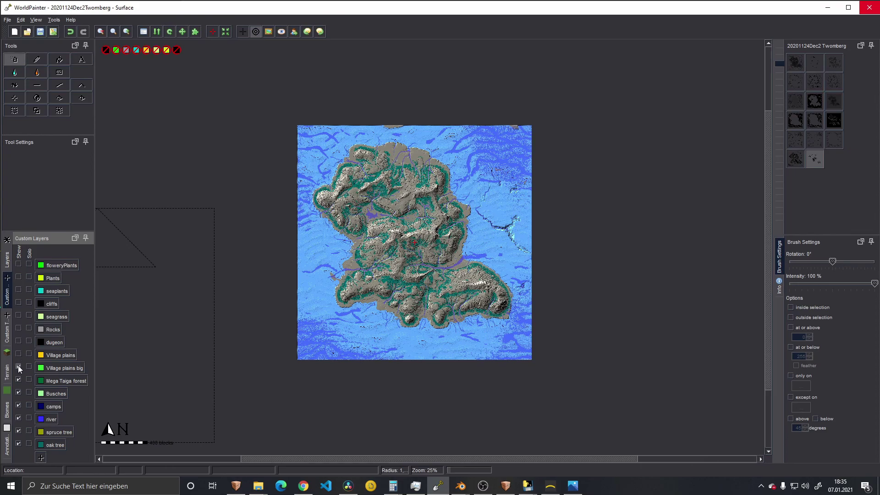
pyautogui.click(18, 366)
pyautogui.click(19, 379)
pyautogui.click(18, 392)
pyautogui.click(19, 404)
pyautogui.click(18, 418)
pyautogui.click(18, 431)
pyautogui.click(18, 444)
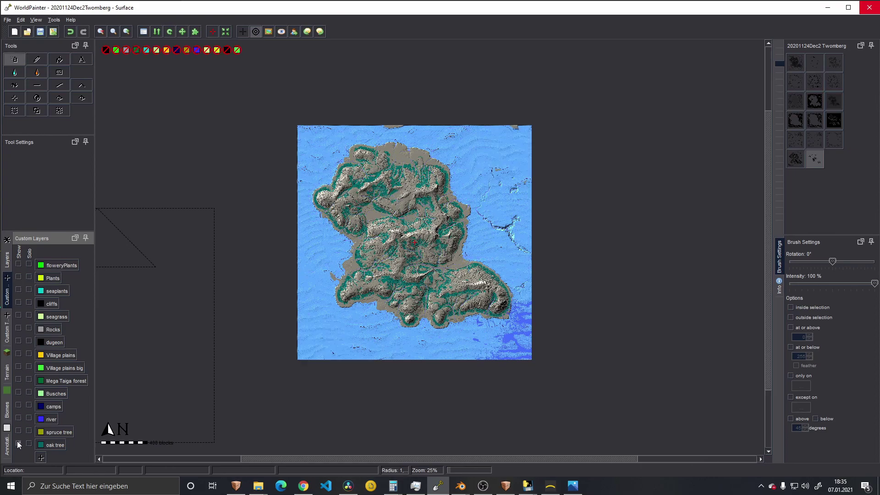
# Step: Stamp Grass terrain over the island with the norwegian grass.png brush, centred on the map at 1,024, 1,024
pyautogui.click(13, 352)
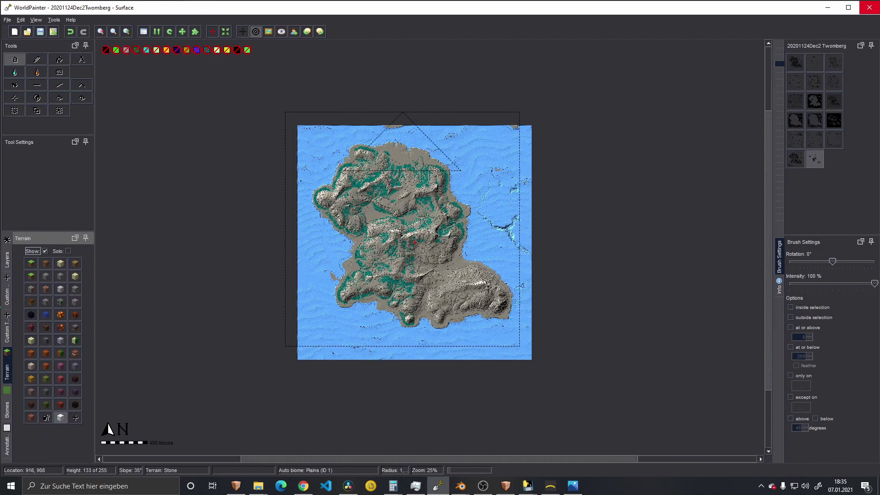
pyautogui.scroll(1, 430, 245)
pyautogui.moveTo(399, 216); pyautogui.dragTo(400, 246, button='middle')
pyautogui.scroll(-1, 401, 267)
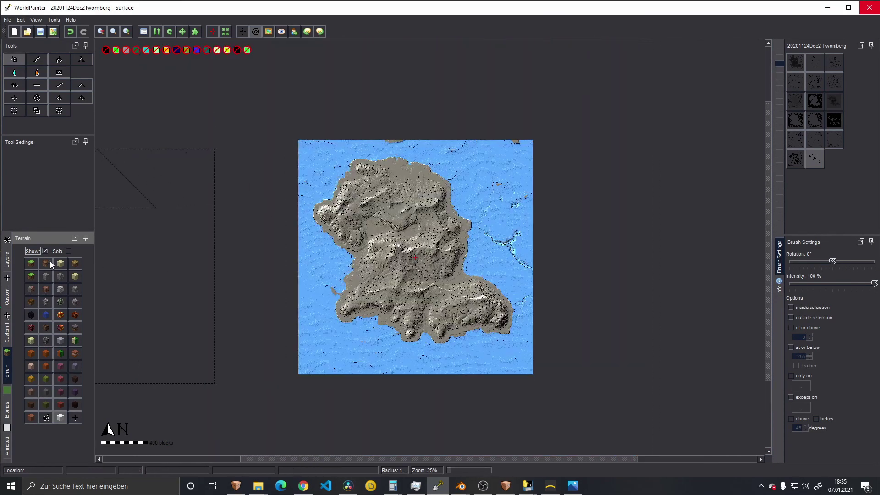
pyautogui.click(13, 63)
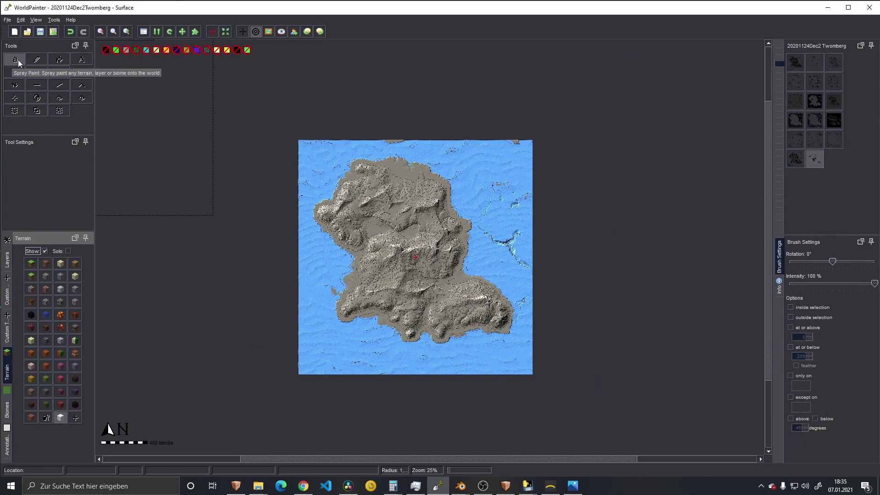
pyautogui.click(30, 265)
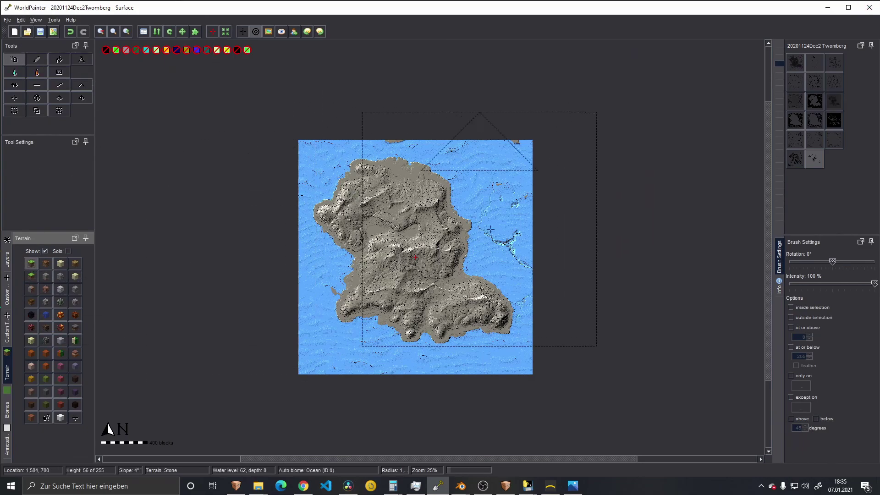
pyautogui.click(834, 120)
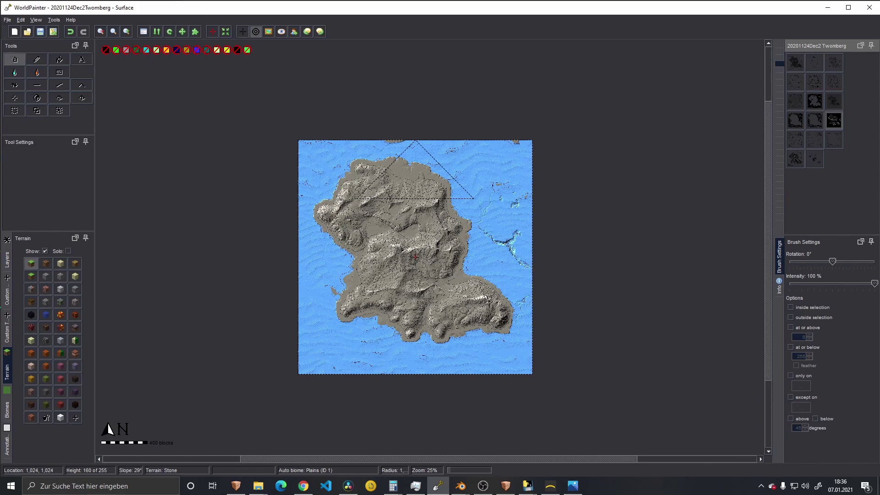
pyautogui.click(416, 257)
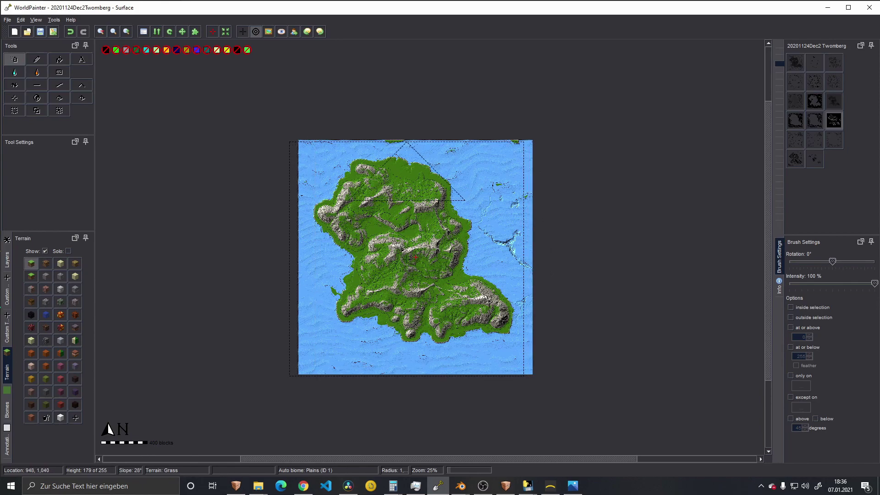
pyautogui.scroll(1, 413, 258)
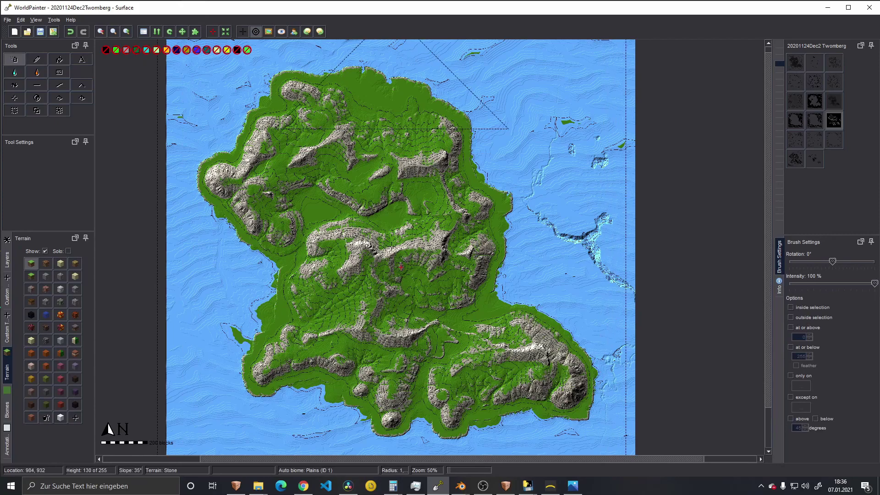
pyautogui.scroll(-1, 401, 267)
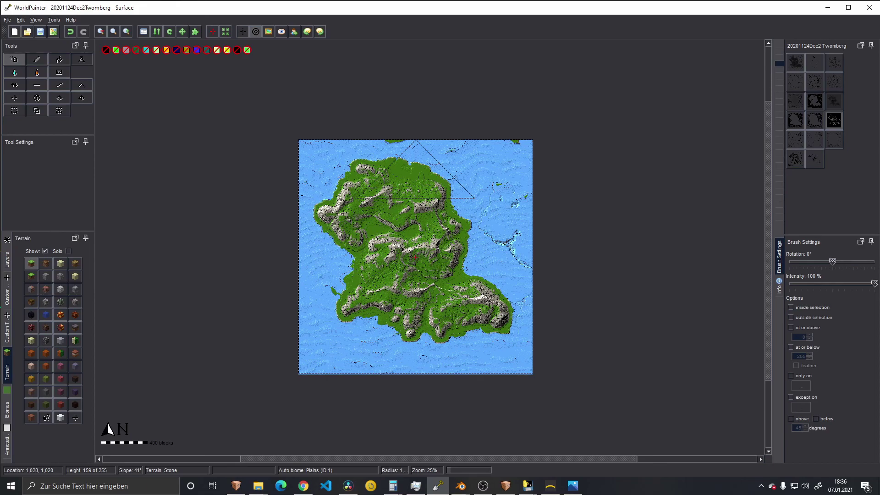
# Step: Stamp sand terrain onto the beach areas with the mask brush next to beachesmap auto.png, centred on the map
pyautogui.moveTo(417, 235); pyautogui.dragTo(404, 214, button='middle')
pyautogui.scroll(1, 400, 230)
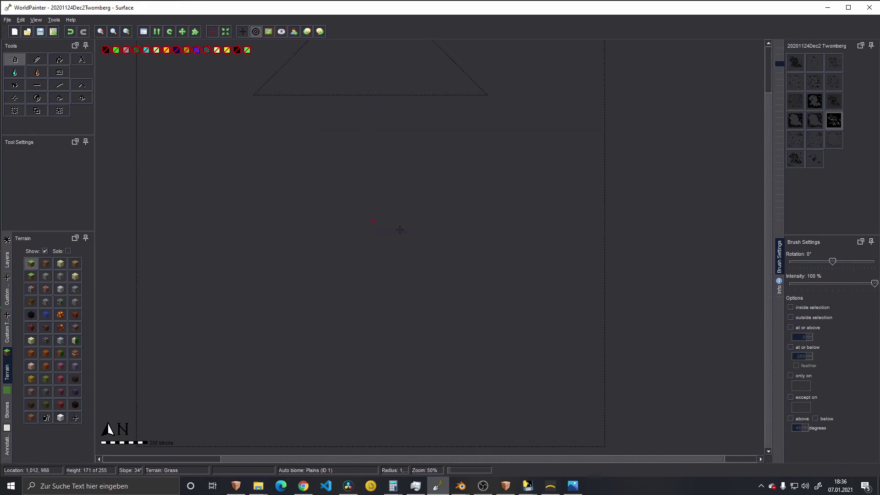
pyautogui.moveTo(346, 173)
pyautogui.mouseDown(button='middle')
pyautogui.moveTo(386, 243)
pyautogui.moveTo(400, 293)
pyautogui.moveTo(400, 129)
pyautogui.moveTo(399, 217)
pyautogui.mouseUp(button='middle')
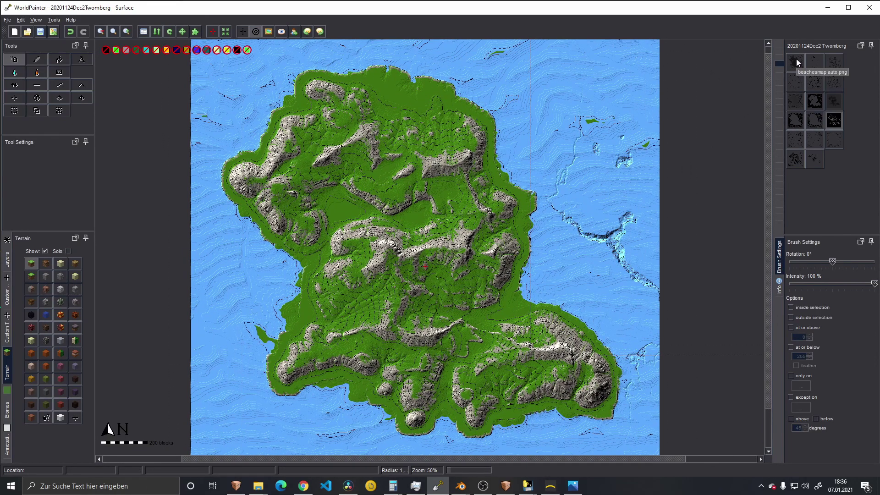
pyautogui.click(816, 64)
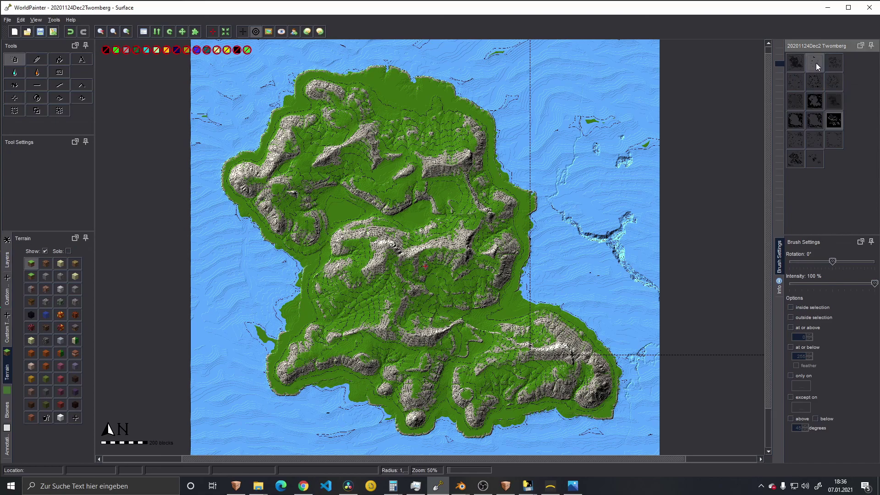
pyautogui.click(61, 264)
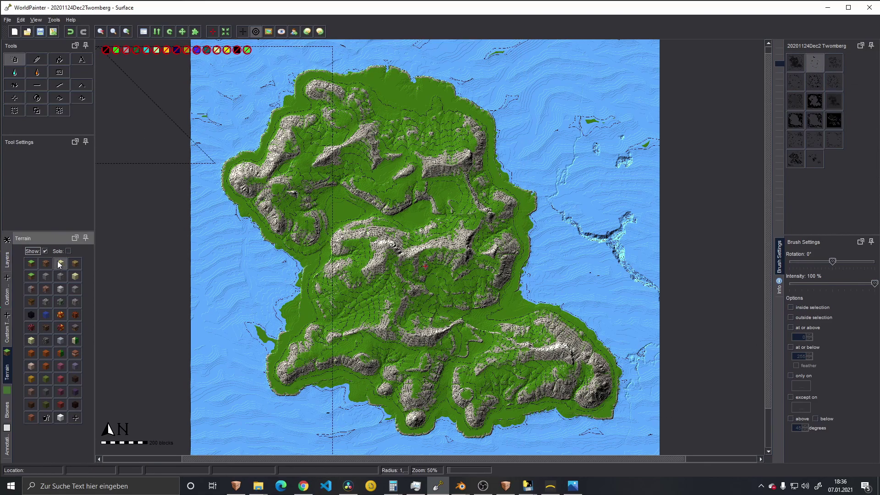
pyautogui.click(425, 266)
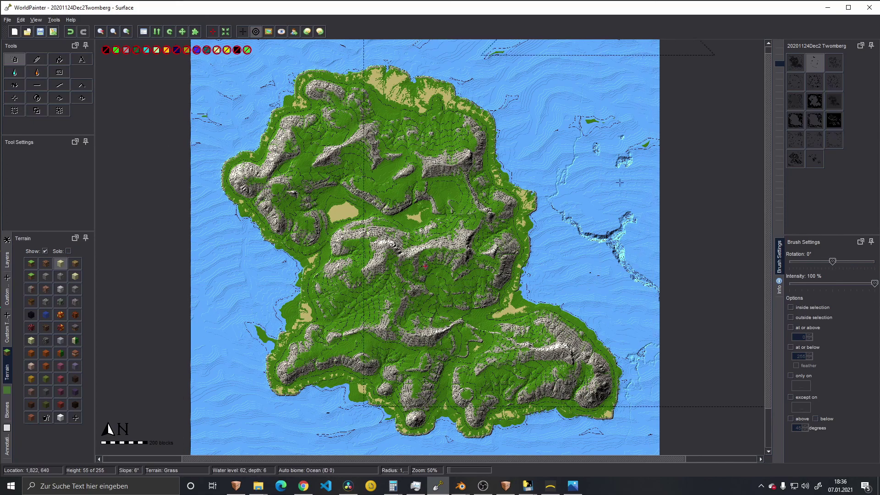
# Step: Stamp Deep Snow terrain over the mountains with the snow mask brush, centred on the map at 1,024, 1,024
pyautogui.click(815, 158)
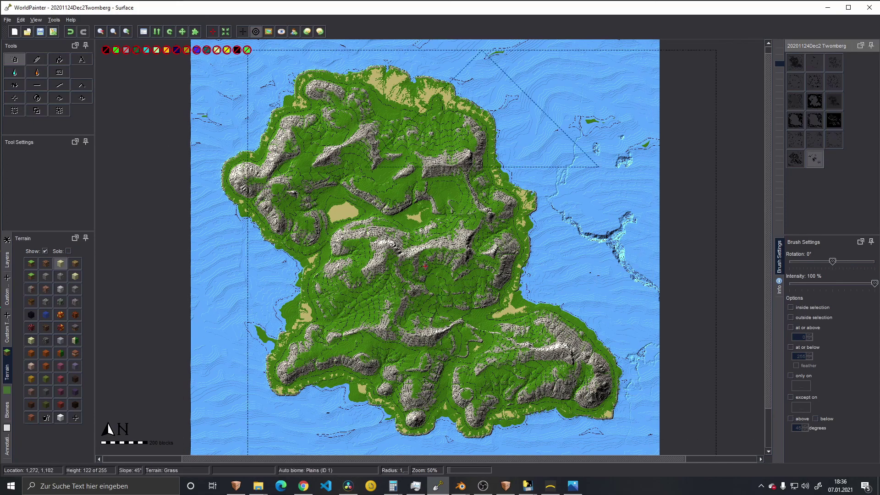
pyautogui.click(60, 417)
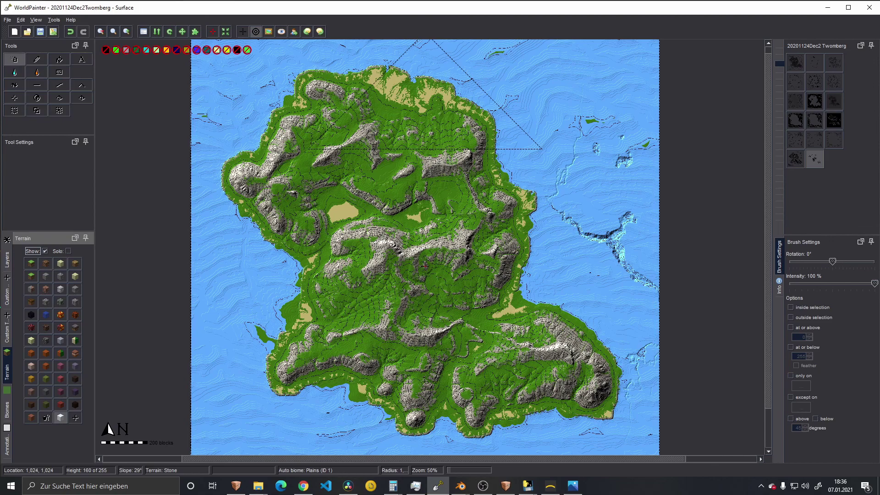
pyautogui.click(425, 266)
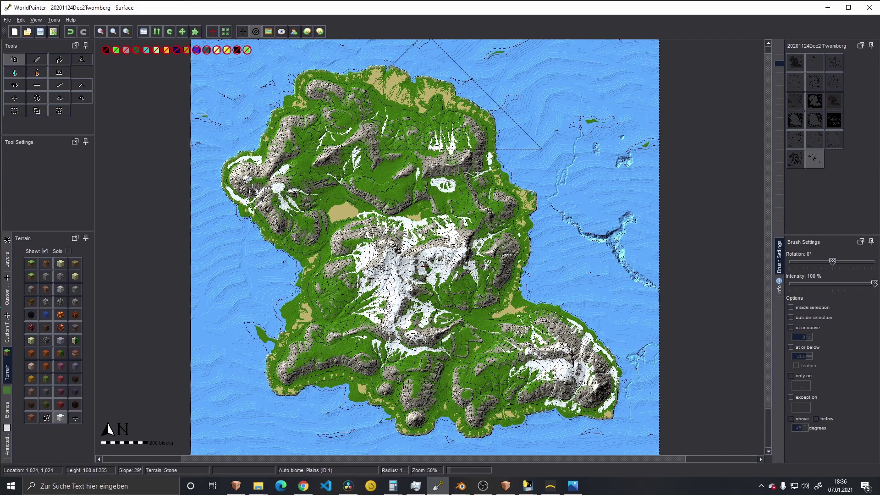
pyautogui.moveTo(423, 281); pyautogui.dragTo(425, 272, button='middle')
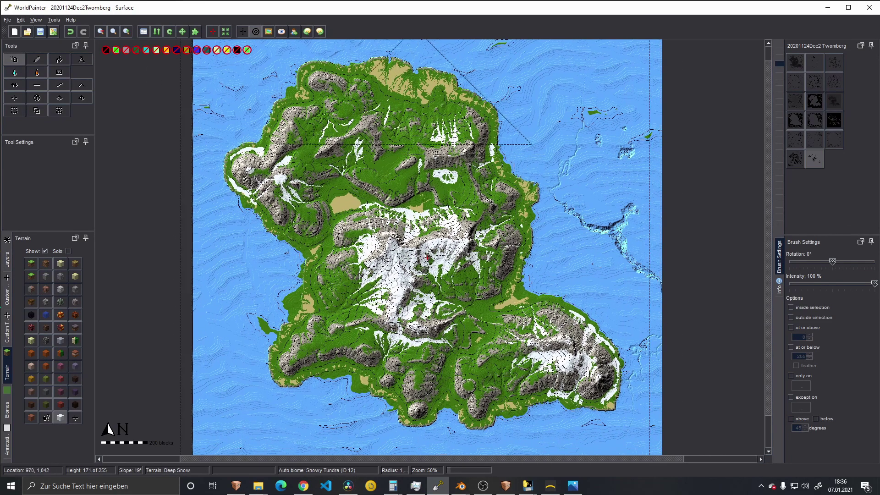
pyautogui.scroll(-1, 376, 288)
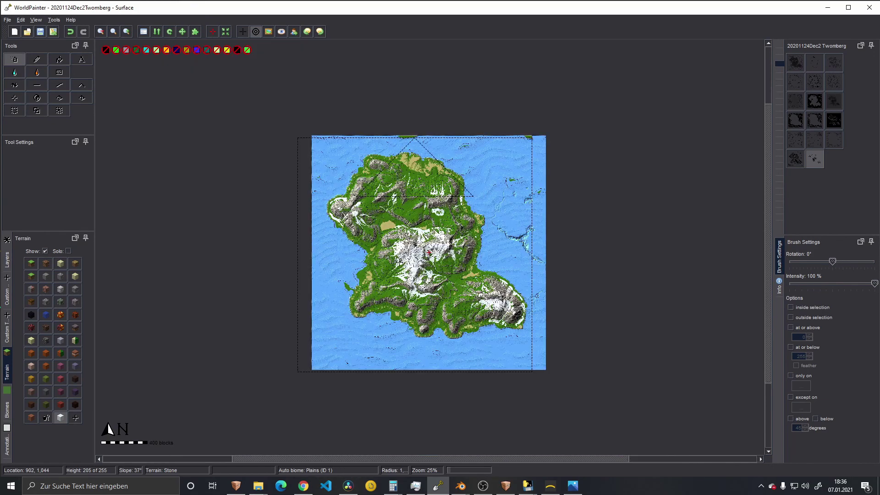
# Step: Show the custom layers floweryPlants, Plants, seaplants, cliffs, seagrass, Rocks and dugeon on the island map
pyautogui.click(7, 339)
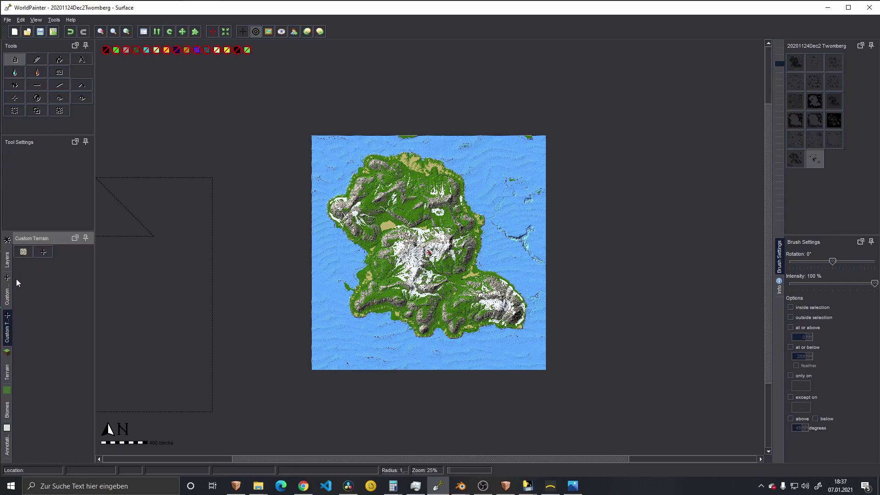
pyautogui.click(7, 293)
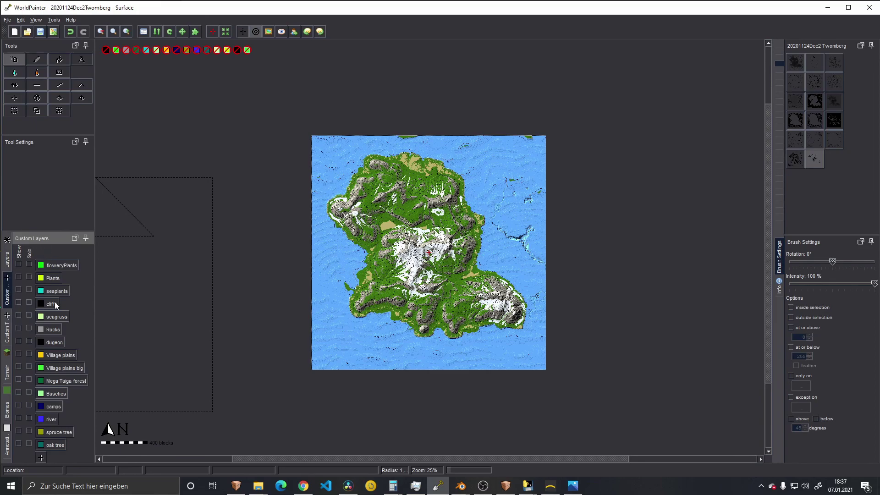
pyautogui.moveTo(429, 281); pyautogui.dragTo(428, 295, button='middle')
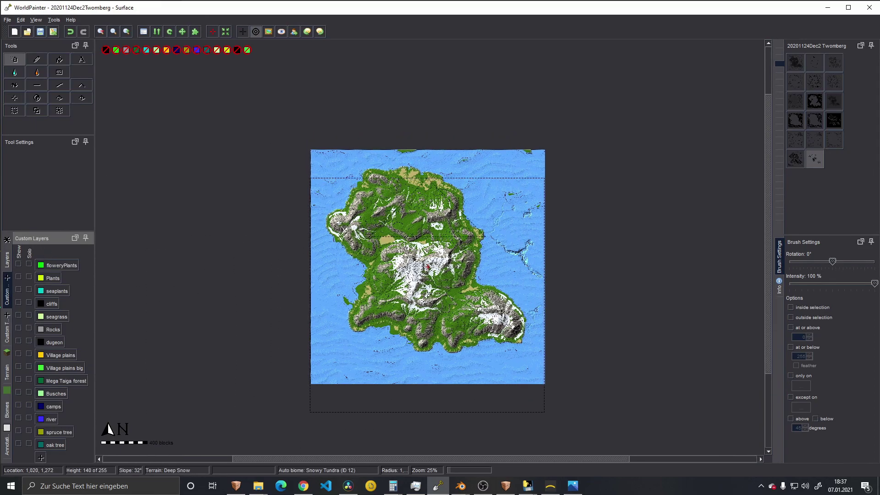
pyautogui.scroll(1, 430, 248)
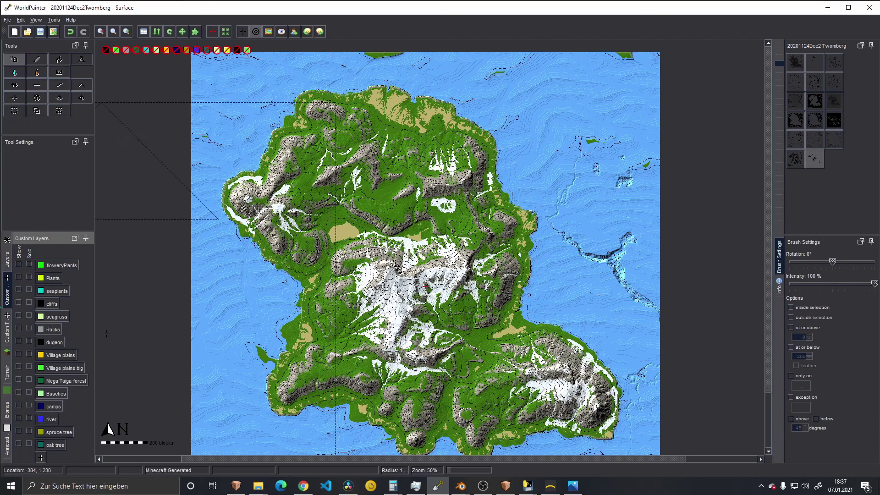
pyautogui.moveTo(485, 313); pyautogui.dragTo(485, 298, button='middle')
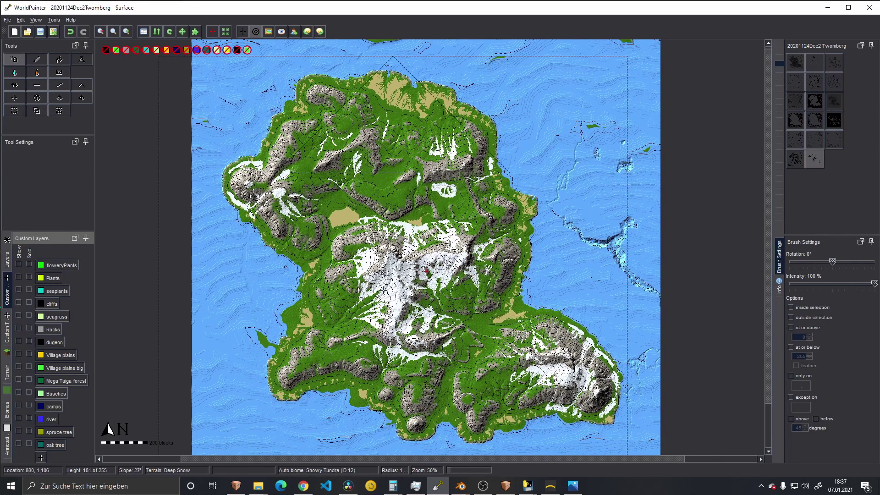
pyautogui.click(18, 265)
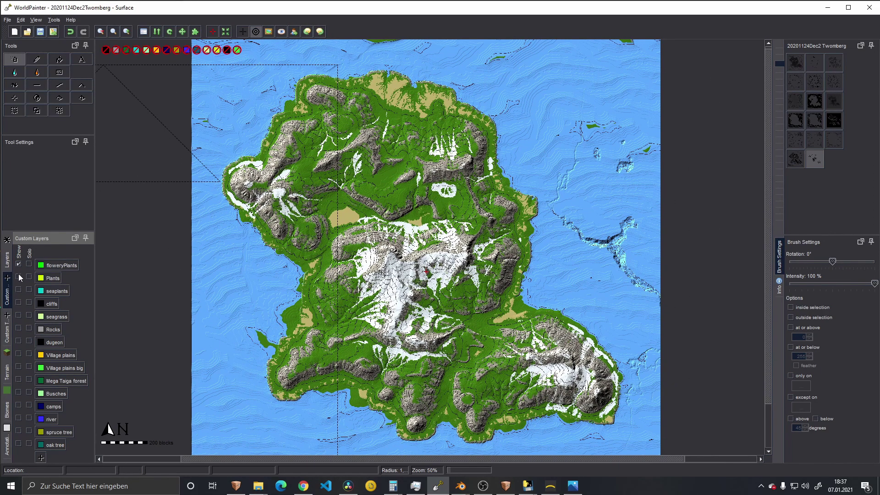
pyautogui.click(19, 277)
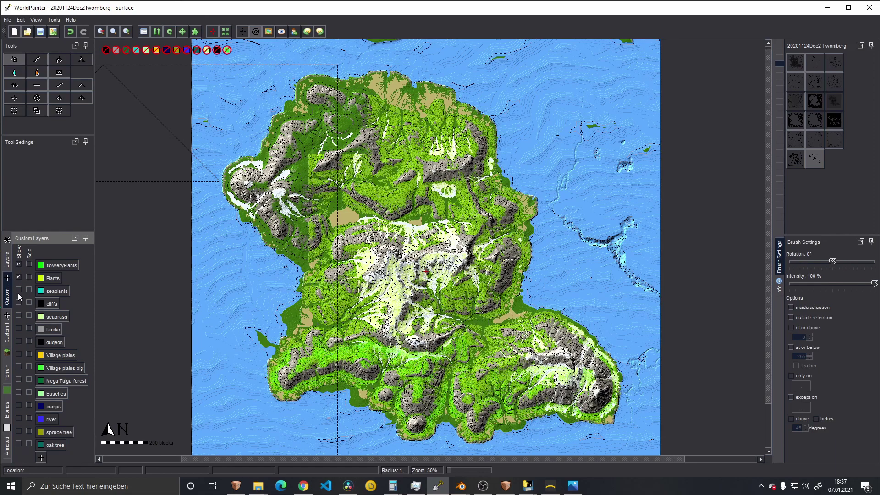
pyautogui.click(19, 290)
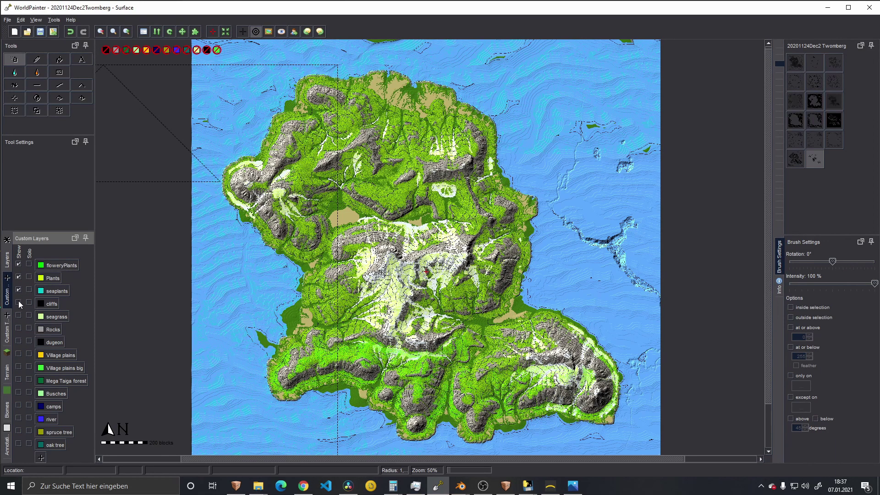
pyautogui.click(19, 303)
pyautogui.click(18, 315)
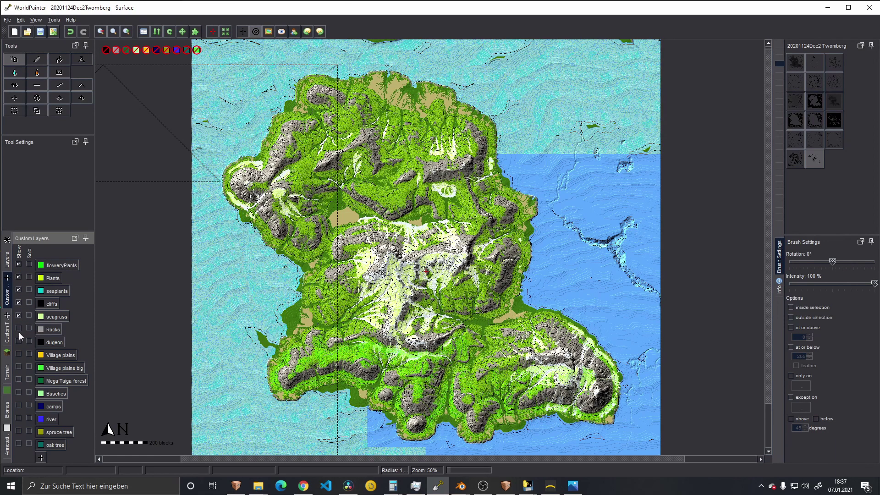
pyautogui.click(18, 329)
pyautogui.click(18, 341)
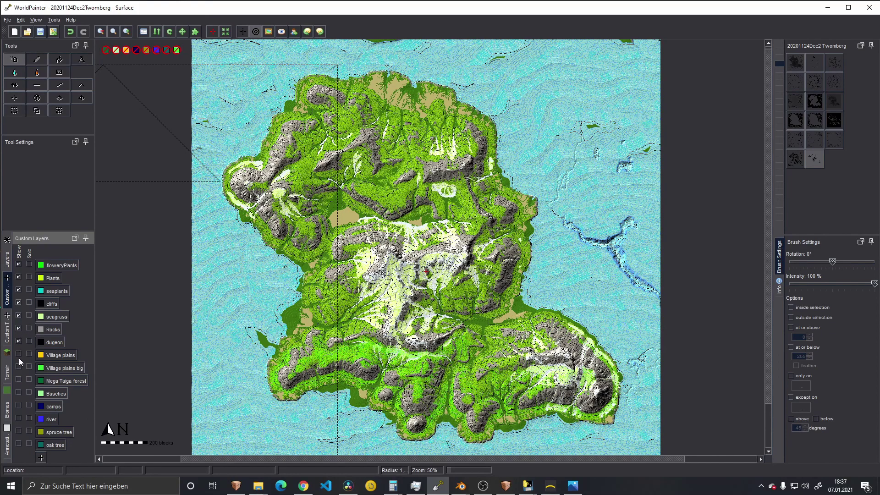
# Step: Show the remaining custom layers from Village plains through oak tree, leaving camps hidden
pyautogui.click(18, 355)
pyautogui.click(18, 380)
pyautogui.click(18, 393)
pyautogui.click(17, 417)
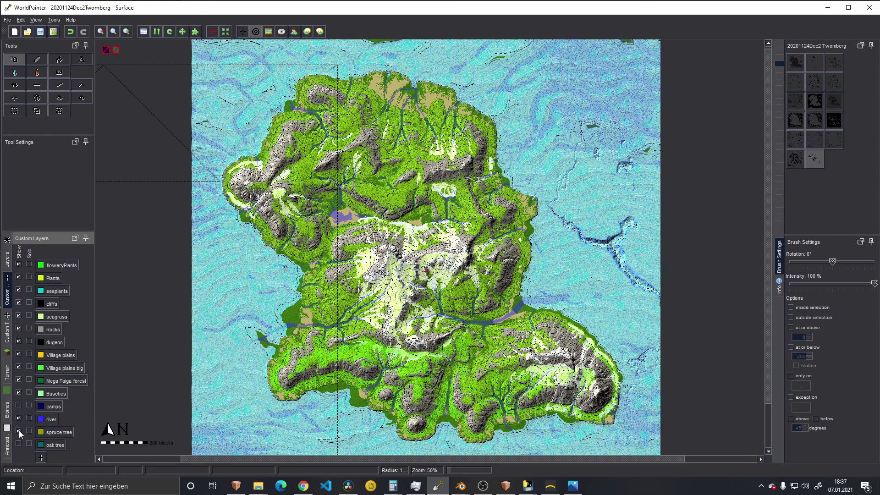
pyautogui.click(18, 443)
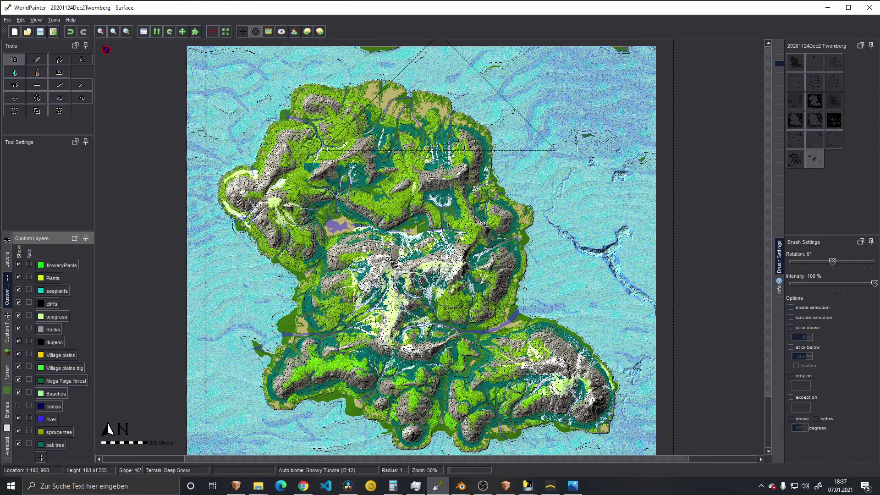
pyautogui.scroll(-1, 405, 263)
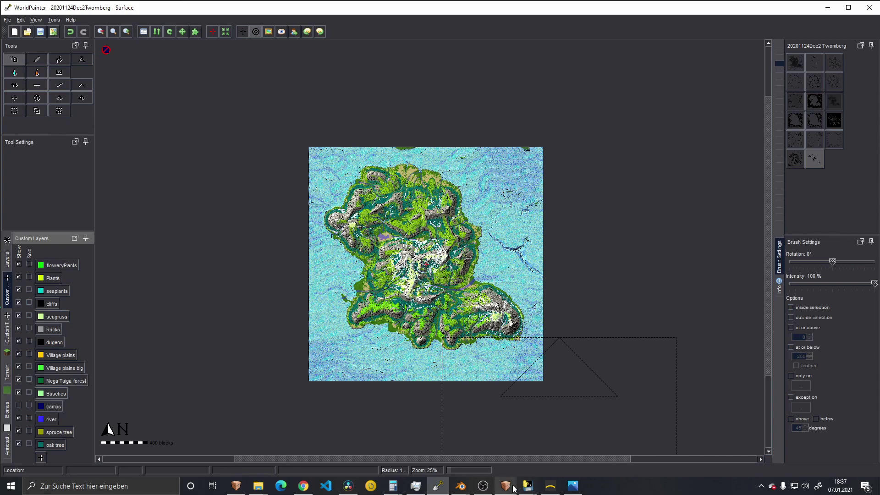
# Step: Switch to Chunky, narrow the scene settings area and widen the map view options until their labels are fully readable
pyautogui.click(504, 447)
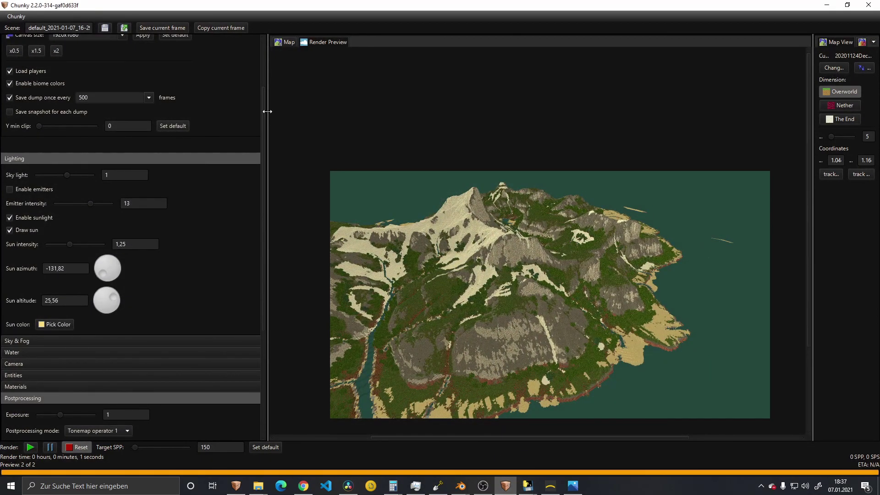
pyautogui.moveTo(267, 112); pyautogui.dragTo(191, 112)
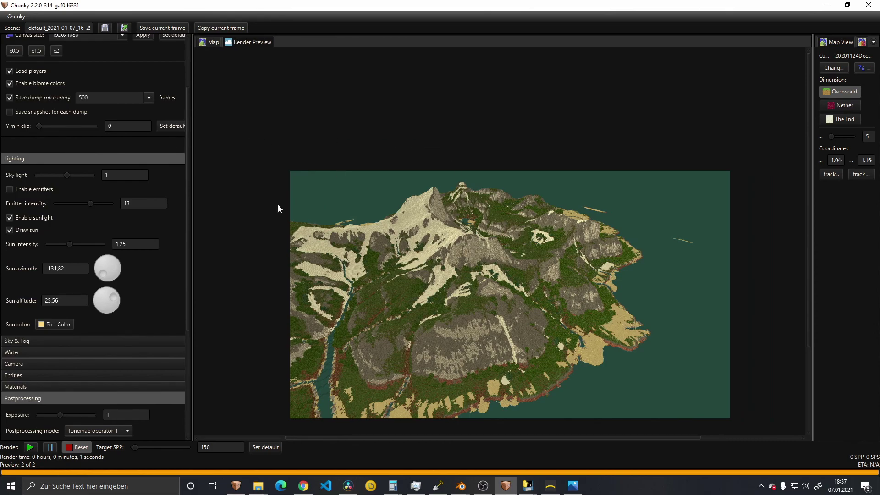
pyautogui.scroll(3, 111, 237)
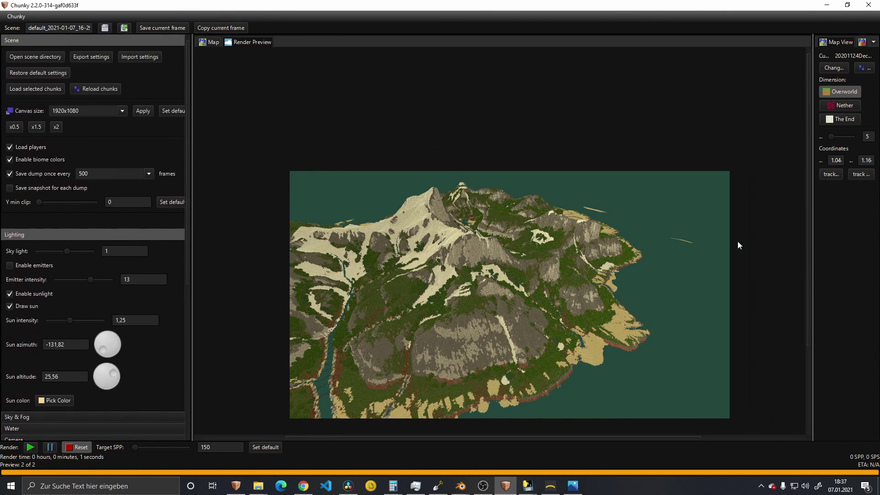
pyautogui.moveTo(813, 75); pyautogui.dragTo(712, 74)
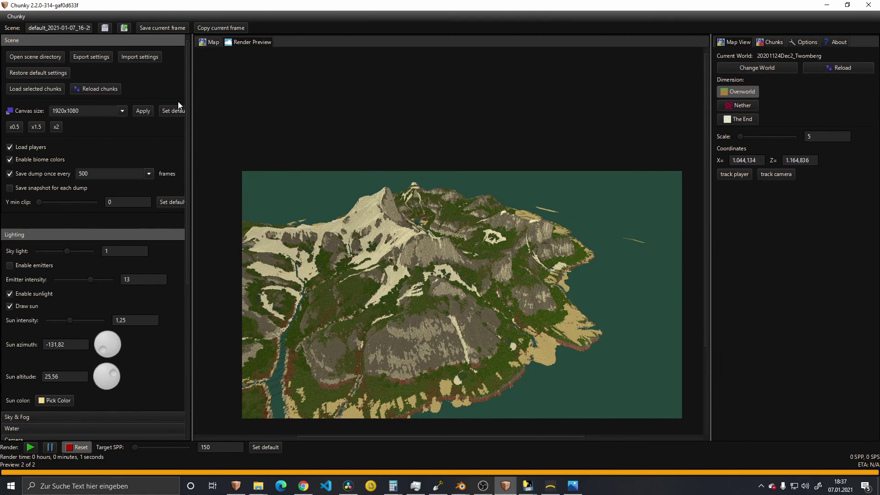
# Step: Examine the chunk selection on the world map and return to the render preview
pyautogui.click(212, 42)
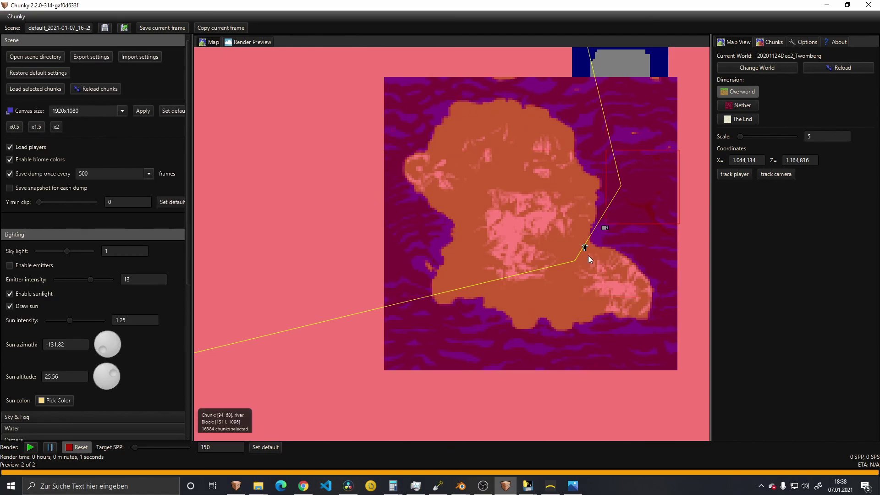
pyautogui.click(246, 43)
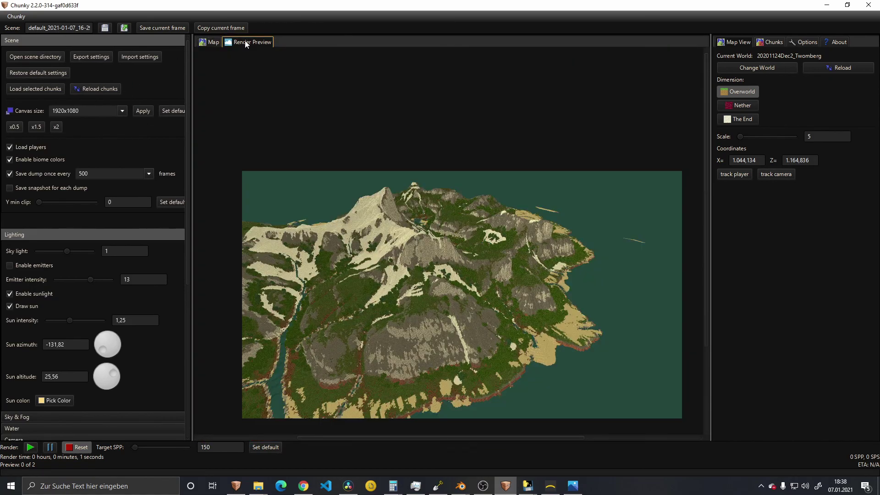
# Step: Expand the Sky & Fog and Water settings and review the lighting, cloud, fog and water options
pyautogui.scroll(-3, 86, 244)
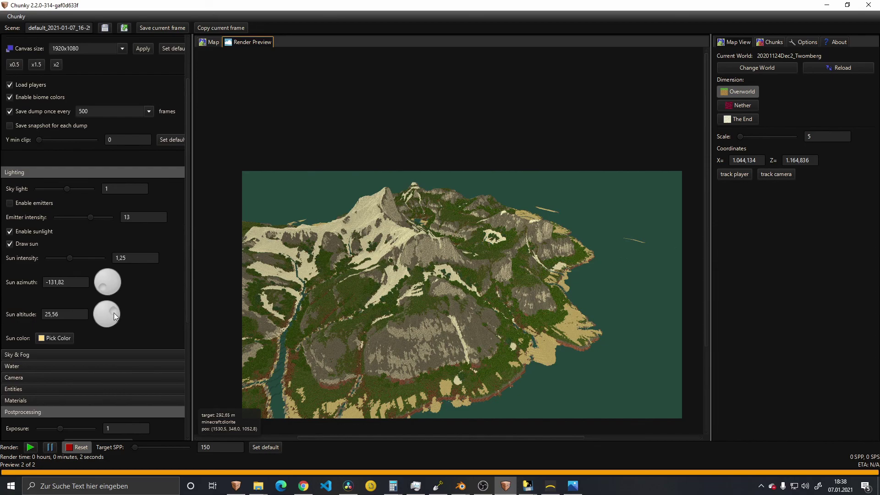
pyautogui.click(45, 354)
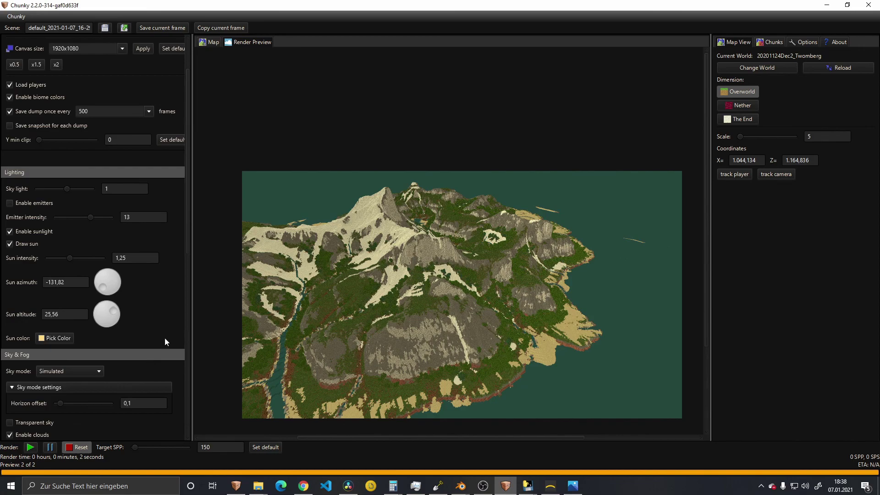
pyautogui.scroll(-5, 164, 338)
pyautogui.scroll(-1, 126, 320)
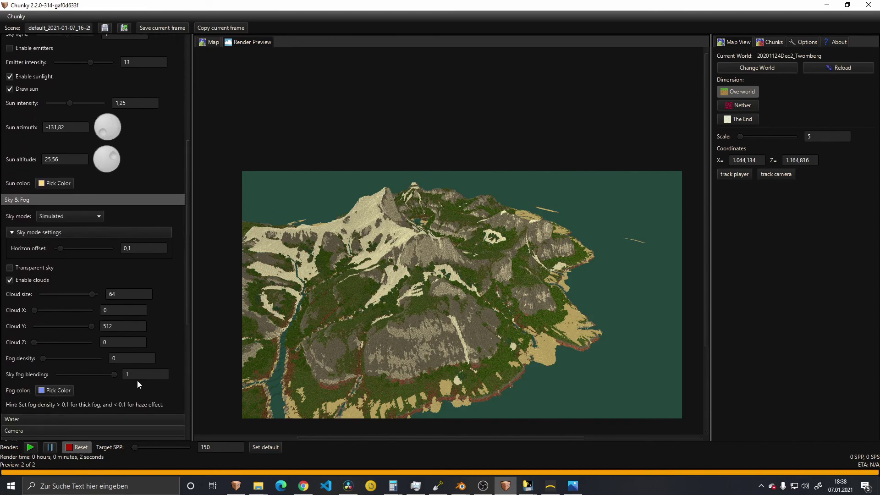
pyautogui.click(25, 424)
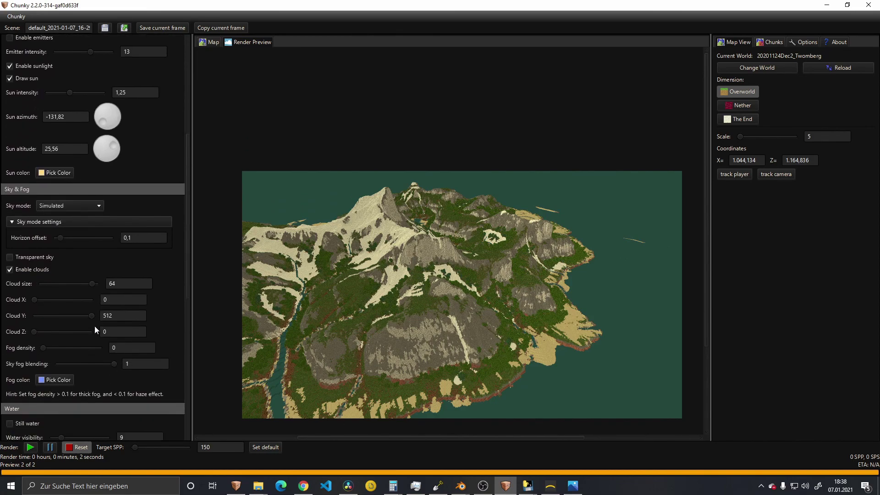
pyautogui.scroll(-6, 95, 326)
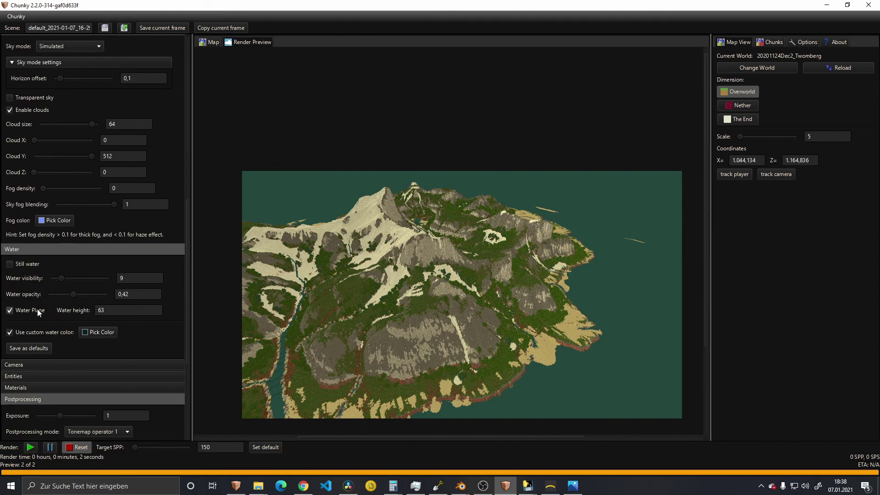
# Step: Review the expanded Camera settings and the postprocessing options, and start rendering the scene with a target of 150 SPP
pyautogui.click(47, 364)
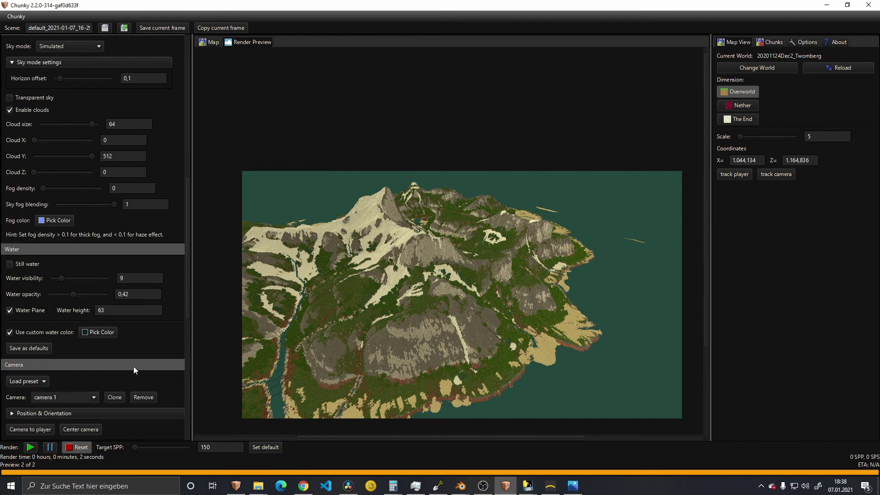
pyautogui.scroll(-5, 133, 366)
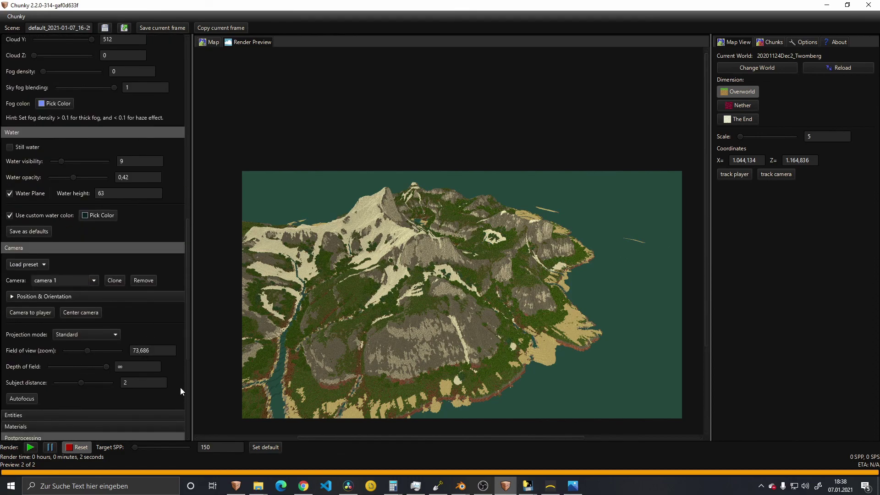
pyautogui.scroll(-2, 175, 389)
pyautogui.scroll(-3, 133, 342)
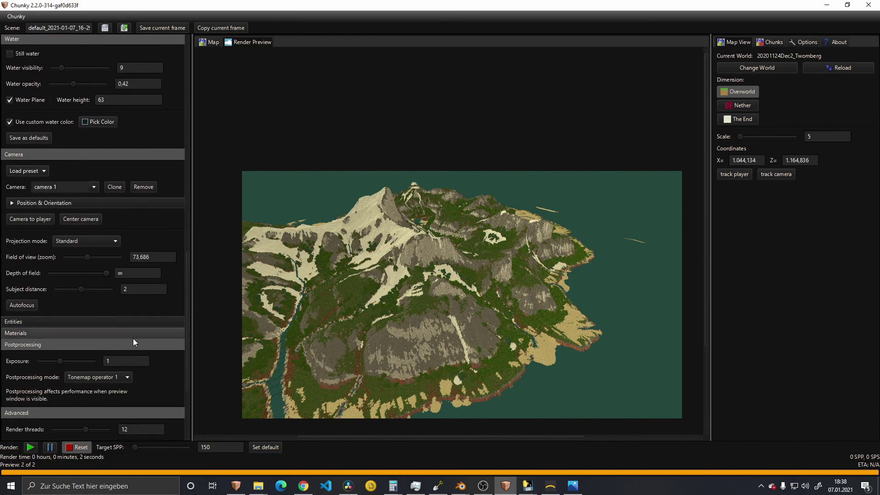
pyautogui.scroll(-1, 133, 339)
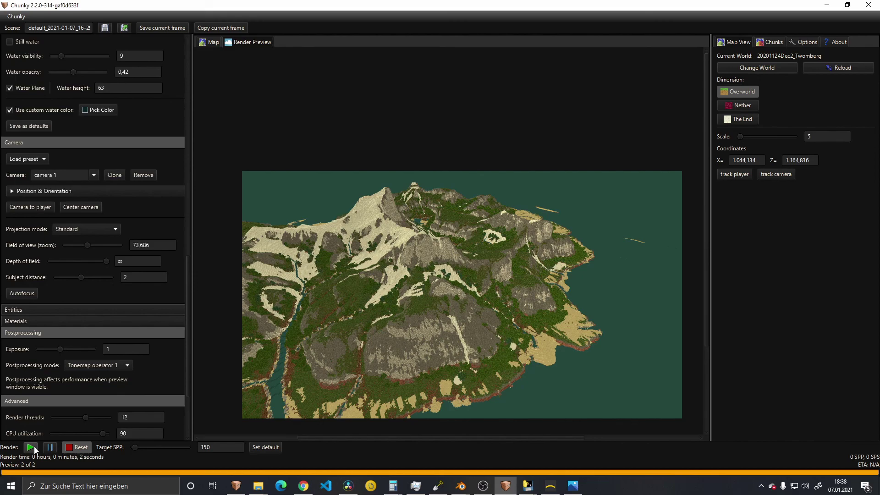
pyautogui.click(34, 446)
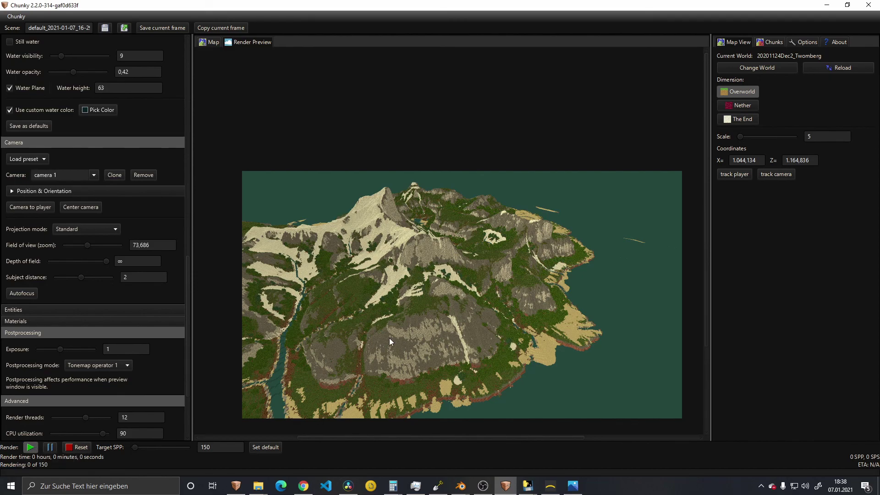